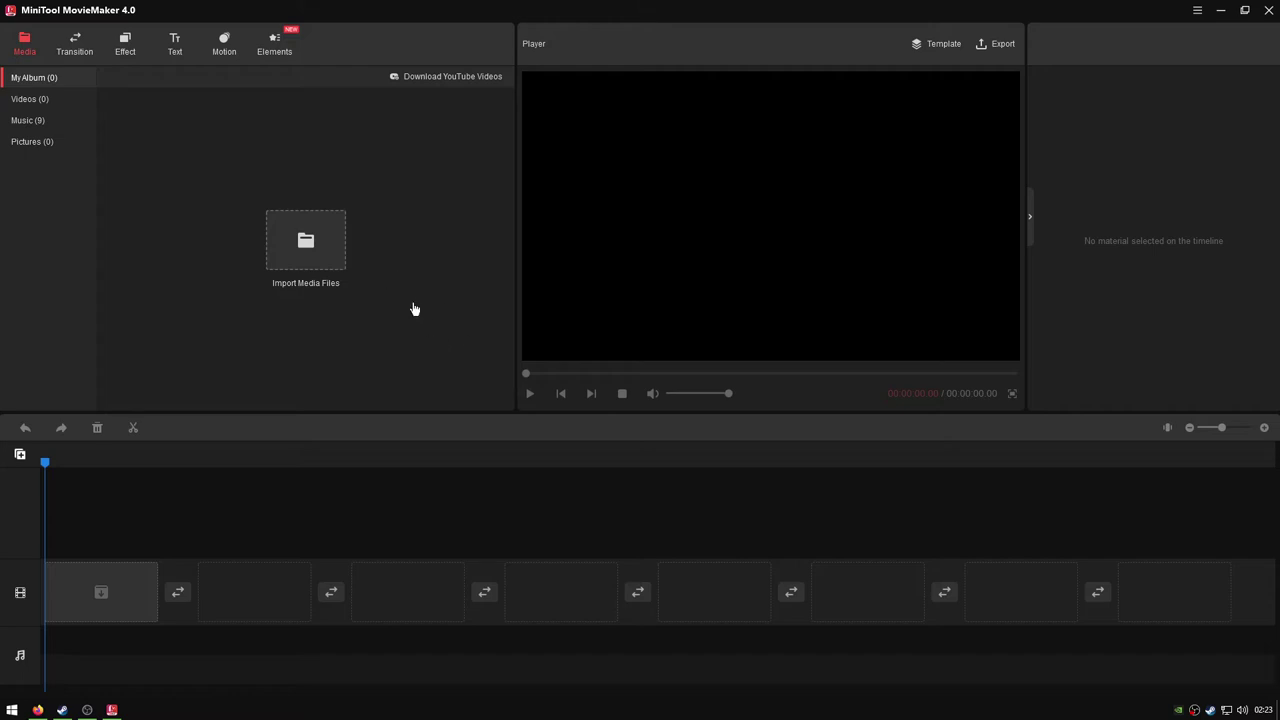
Step: Import the video file 001 from the Desktop folder and place it at the start of the video track
{"action": "left_click", "coordinate": [303, 249]}
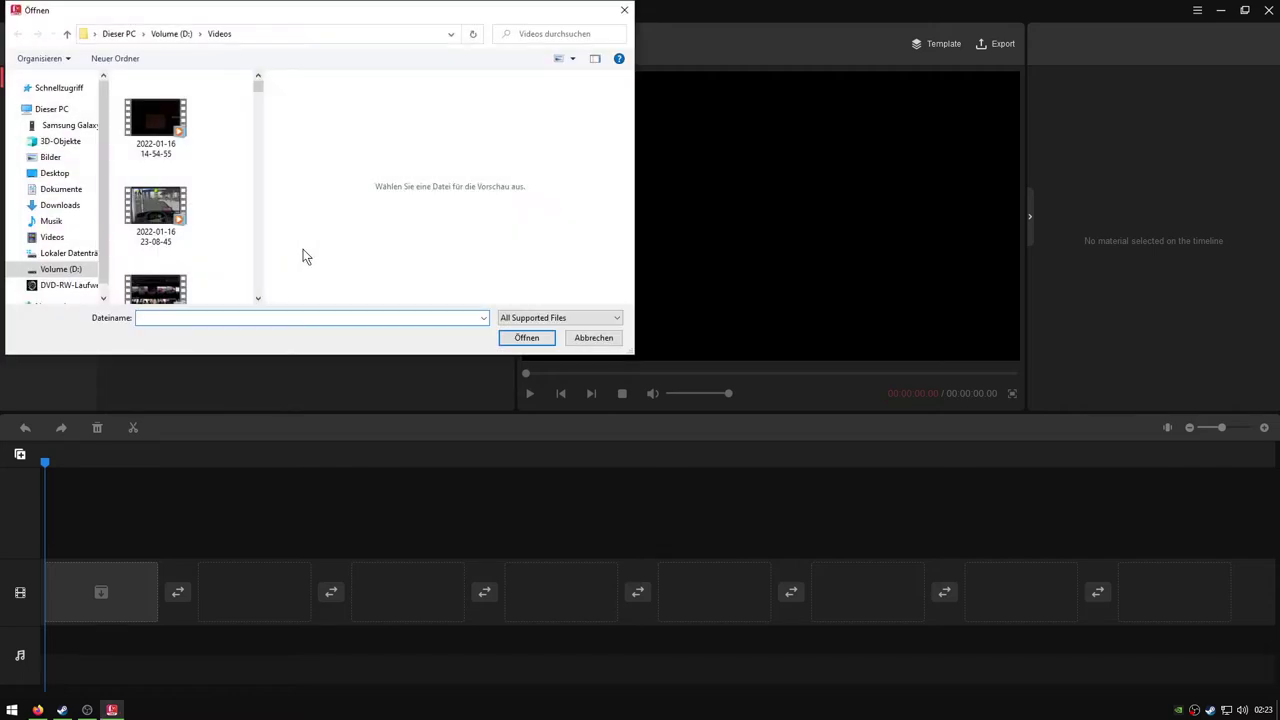
{"action": "left_click", "coordinate": [55, 173]}
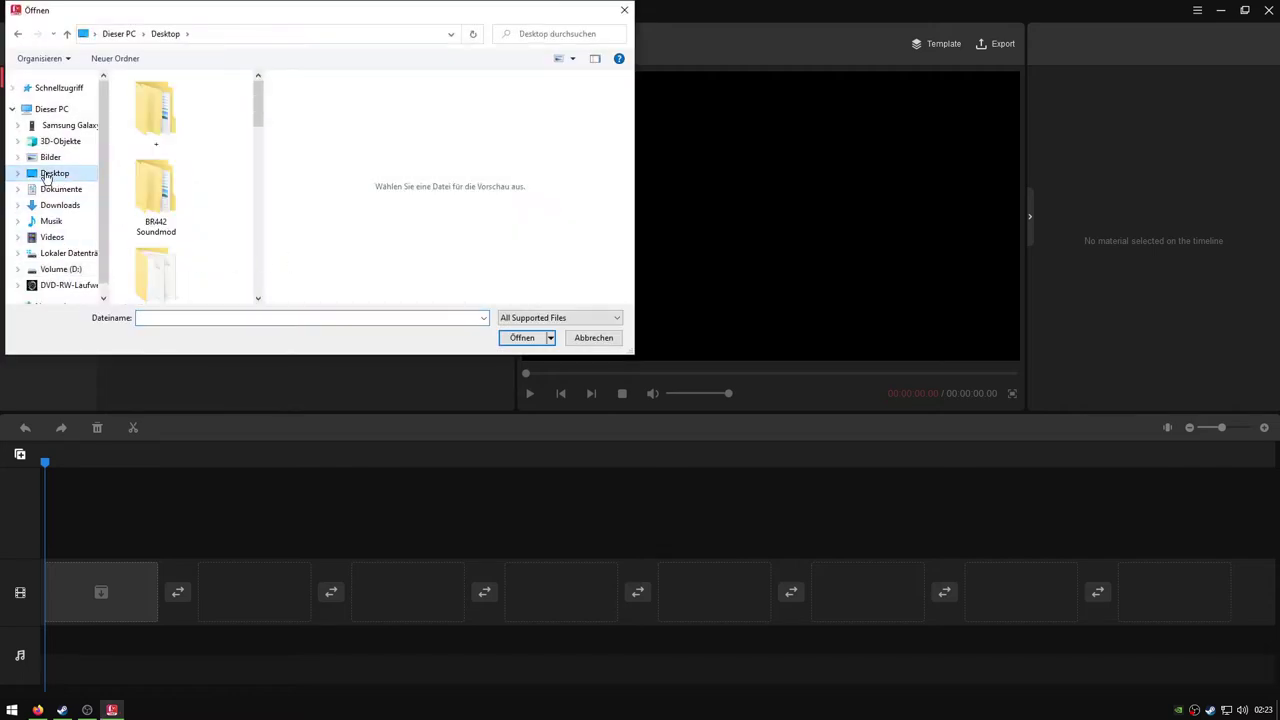
{"action": "scroll", "coordinate": [177, 225], "scroll_direction": "down", "scroll_amount": 5}
{"action": "left_click", "coordinate": [156, 192]}
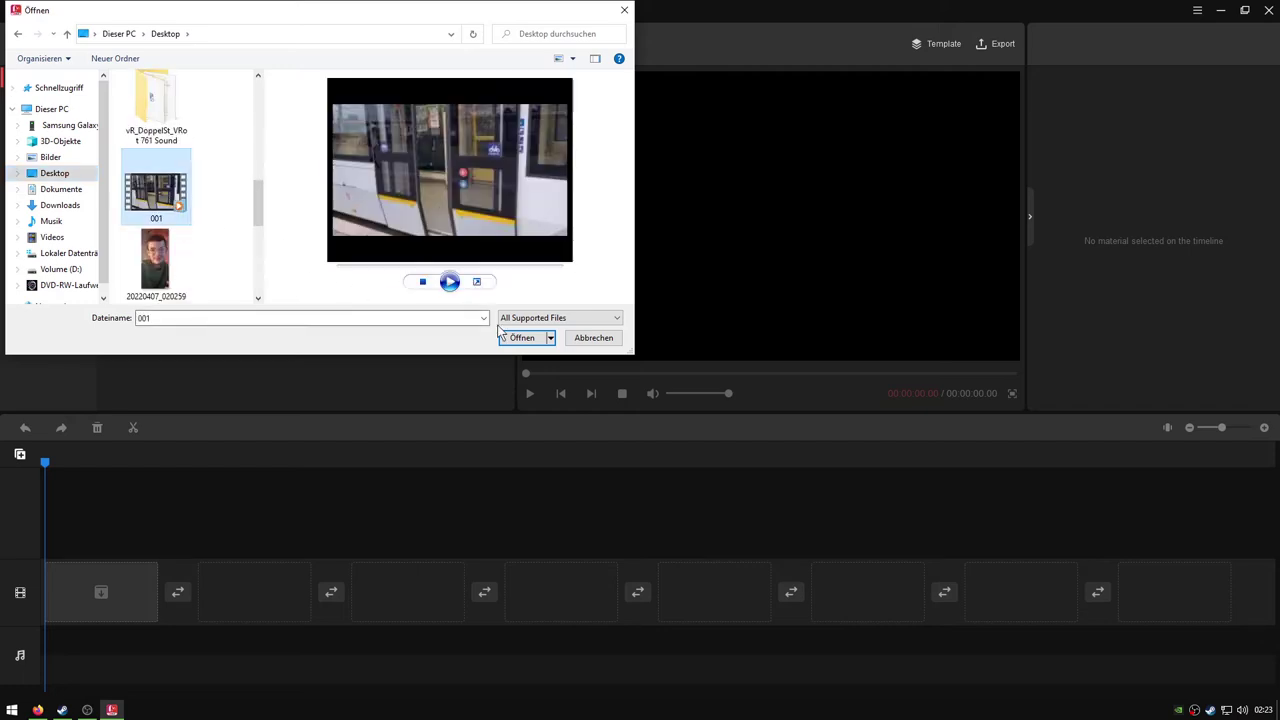
{"action": "left_click", "coordinate": [523, 338]}
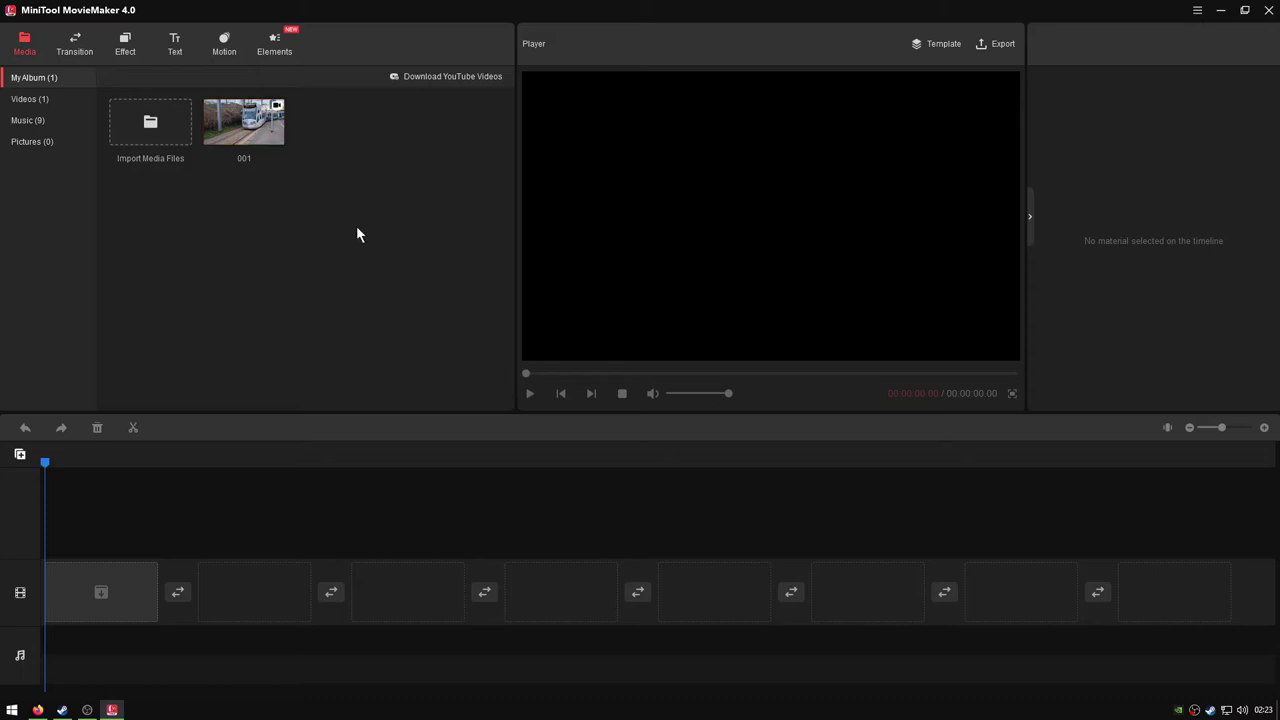
{"action": "mouse_move", "coordinate": [258, 150]}
{"action": "left_click_drag", "start_coordinate": [258, 120], "coordinate": [124, 582]}
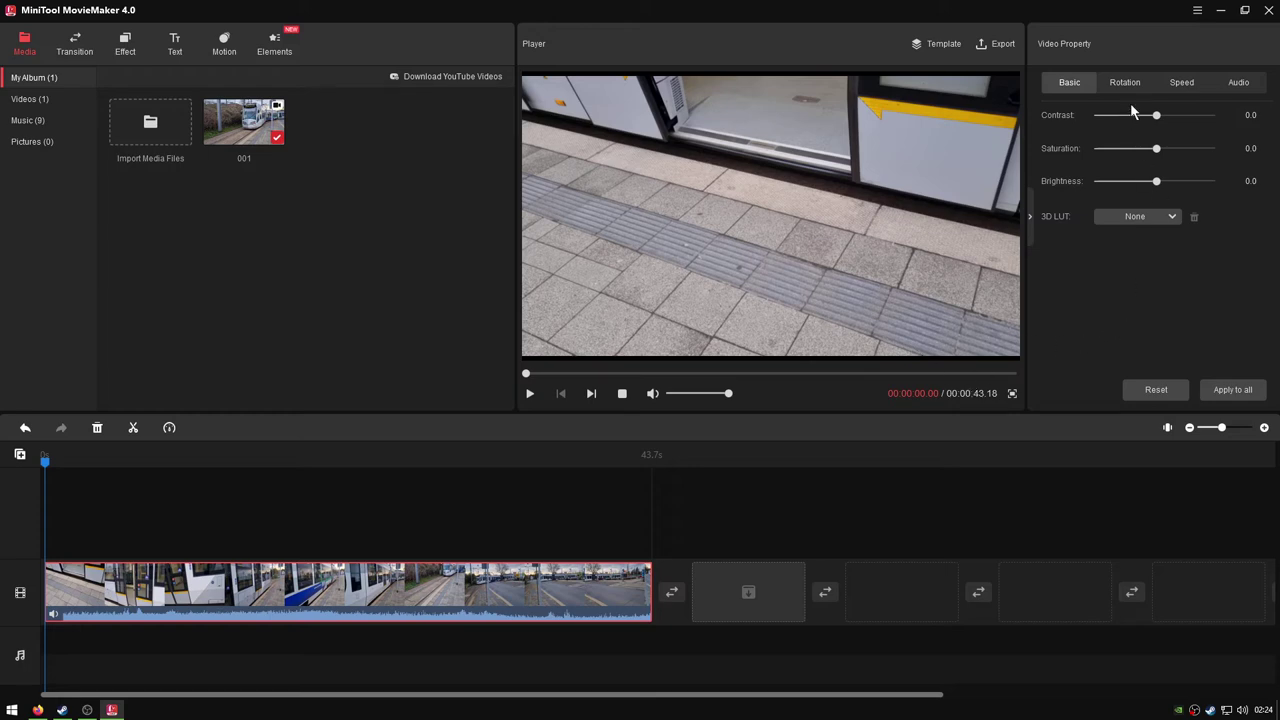
Step: Look through the clip's audio, speed, rotation and basic video properties
{"action": "left_click", "coordinate": [1249, 88]}
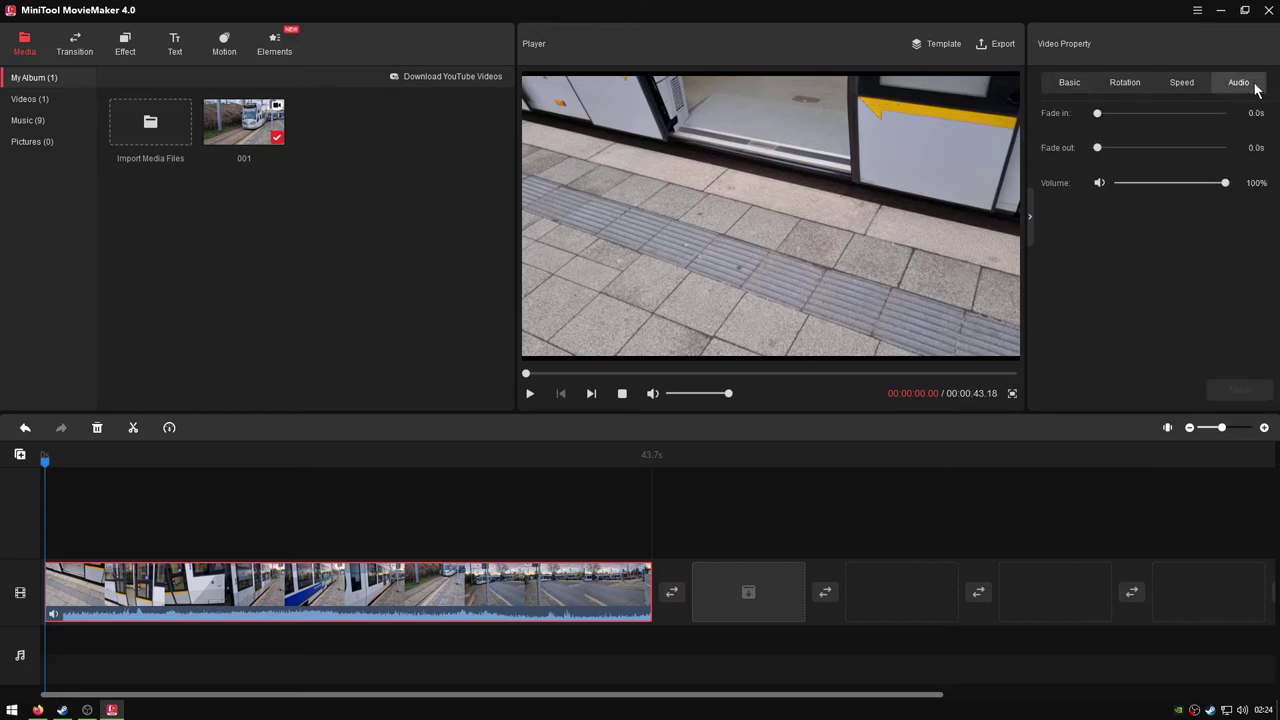
{"action": "left_click", "coordinate": [1178, 88]}
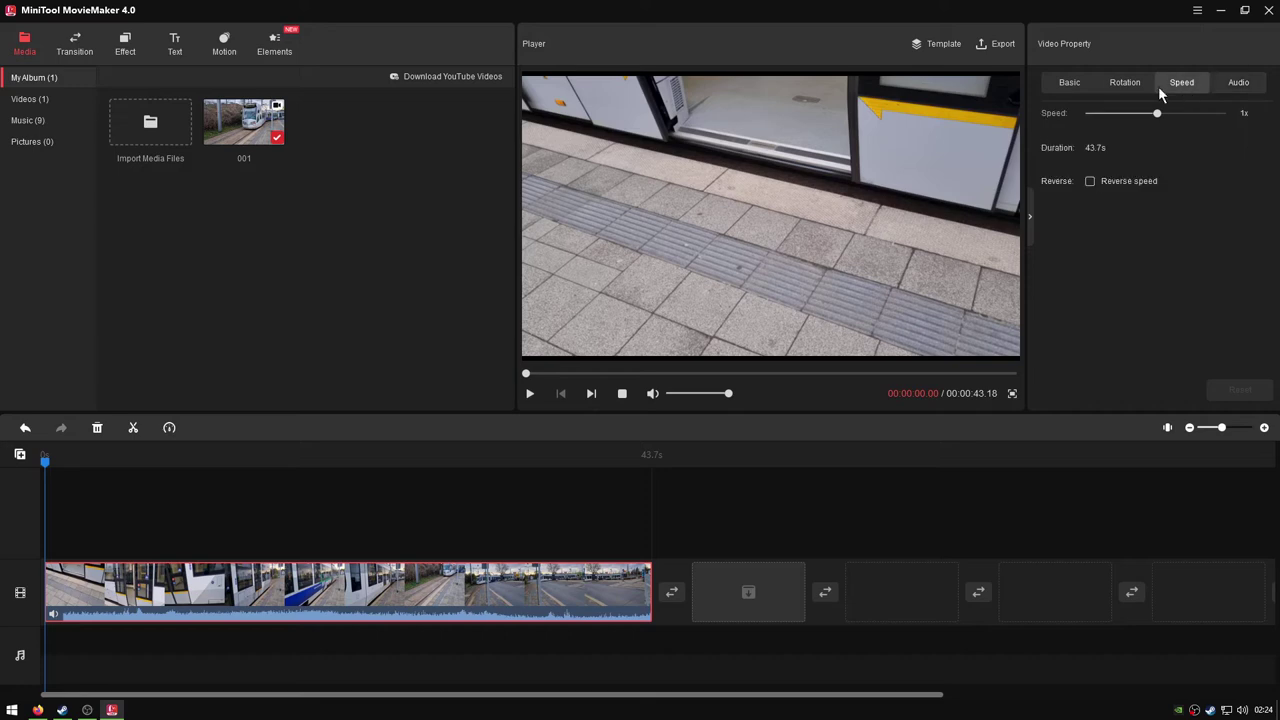
{"action": "left_click", "coordinate": [1124, 86]}
{"action": "left_click", "coordinate": [1066, 88]}
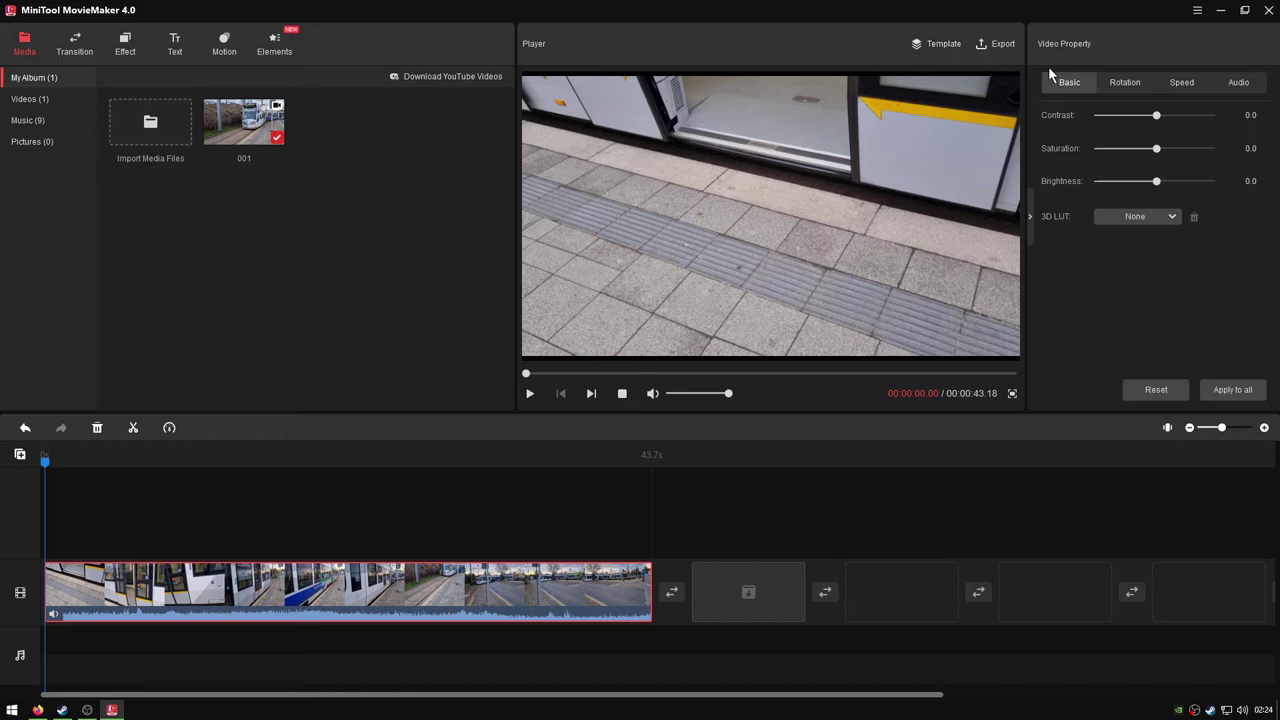
Step: Try the Harry Potter, Warm Film, Cool Film and Dark Film 3D LUTs on the clip in turn
{"action": "left_click", "coordinate": [1140, 216]}
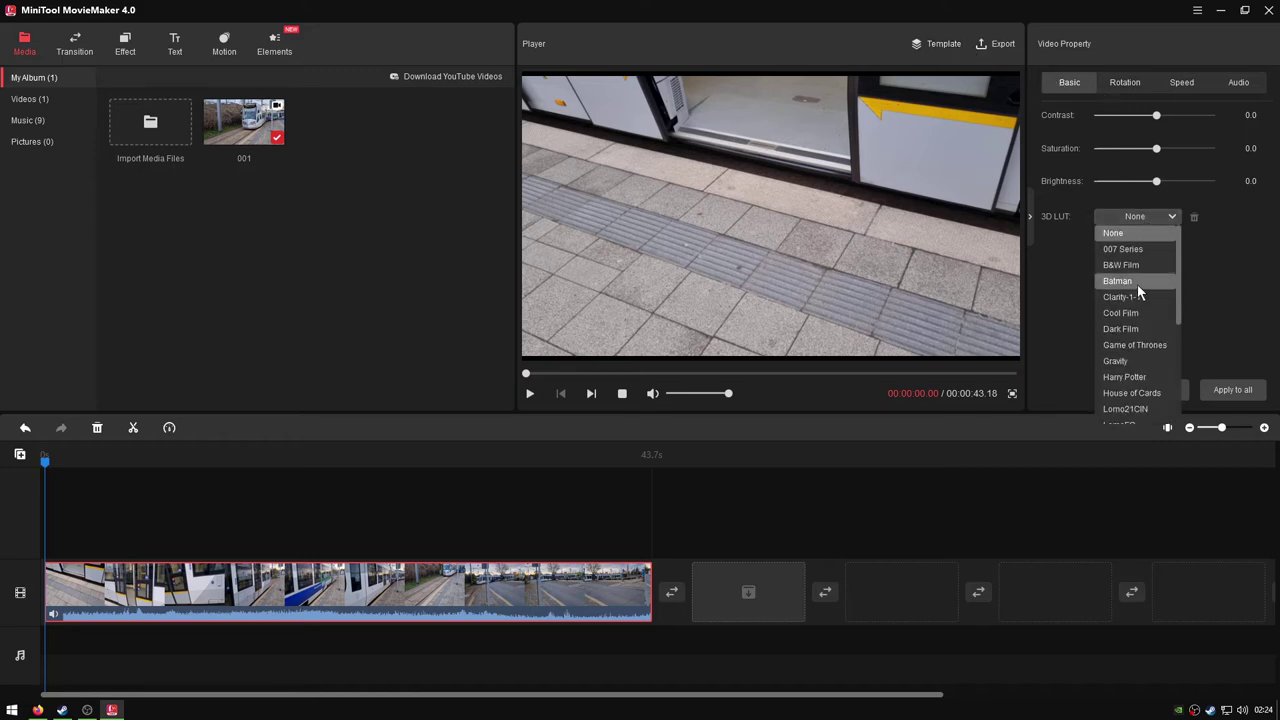
{"action": "scroll", "coordinate": [1135, 308], "scroll_direction": "down", "scroll_amount": 3}
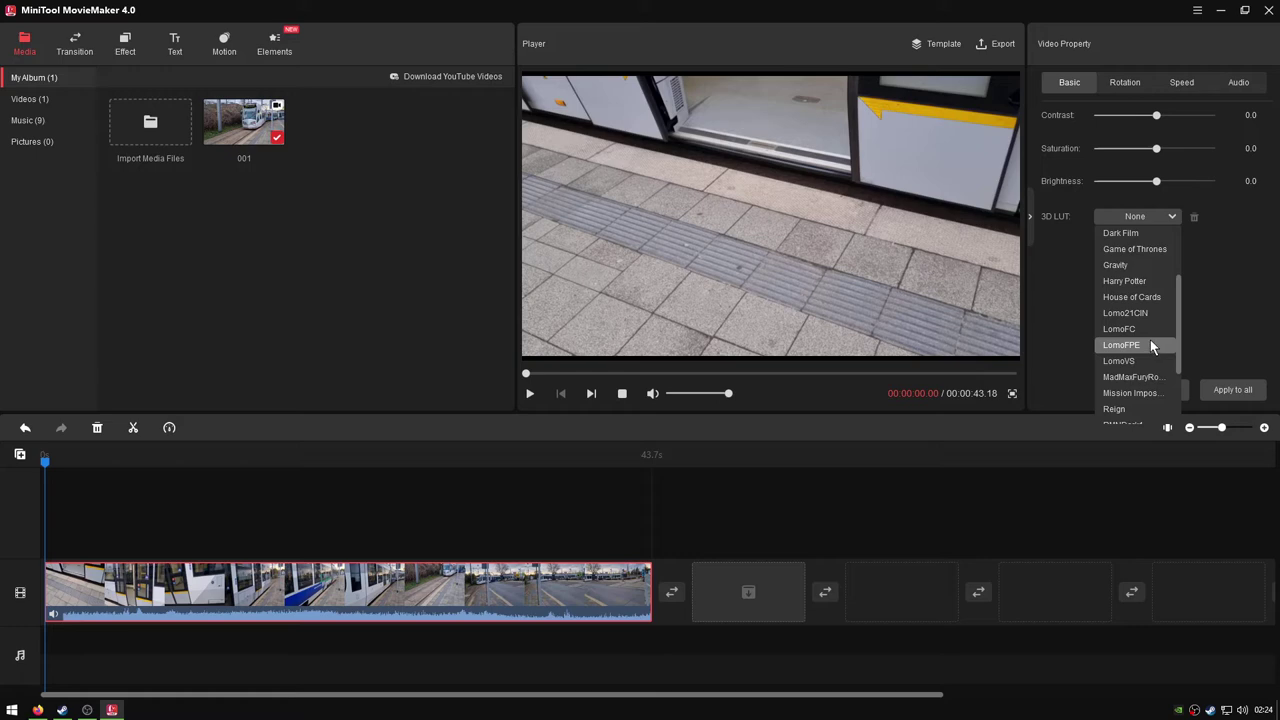
{"action": "left_click", "coordinate": [1148, 281]}
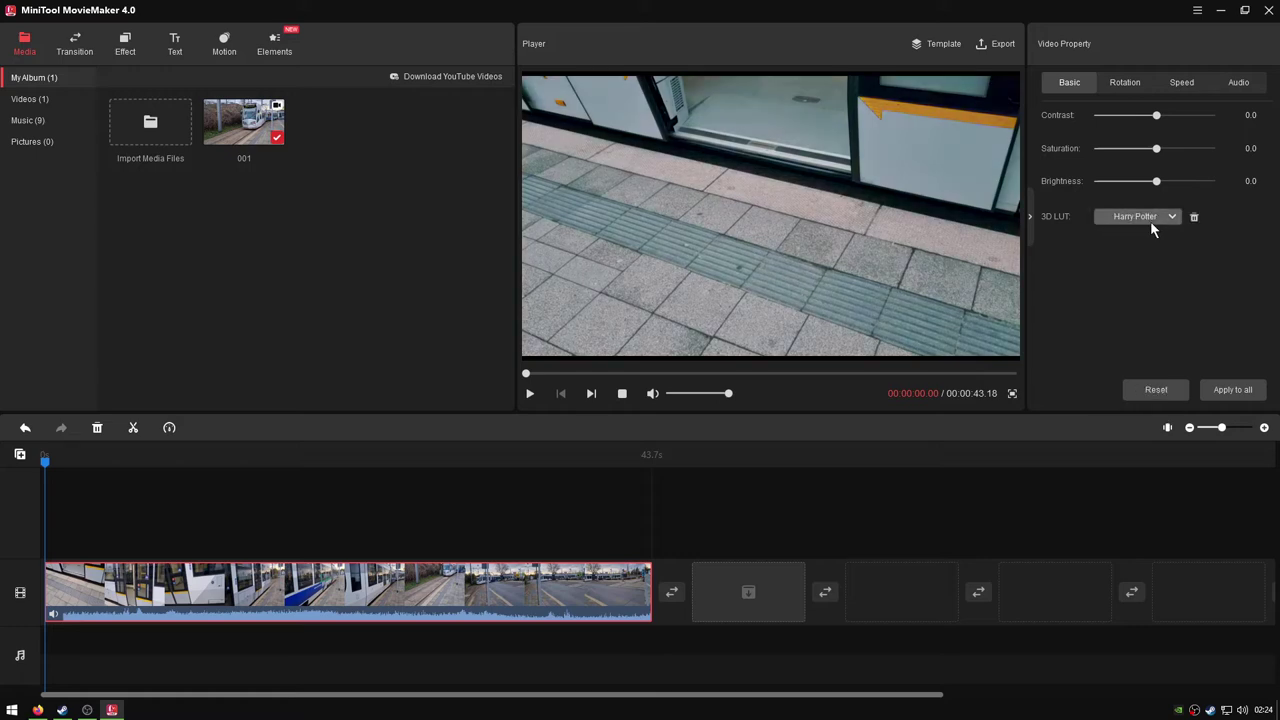
{"action": "left_click", "coordinate": [1150, 220]}
{"action": "left_click", "coordinate": [1141, 397]}
{"action": "left_click", "coordinate": [1144, 219]}
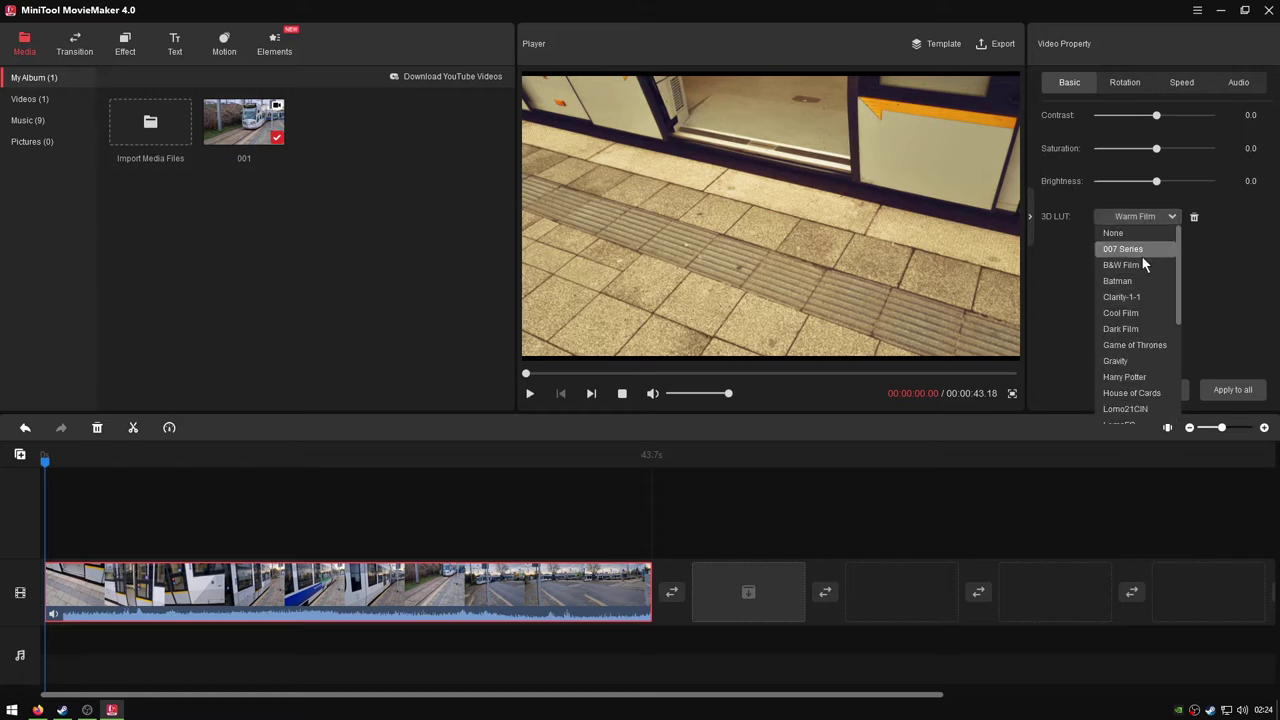
{"action": "left_click", "coordinate": [1136, 313]}
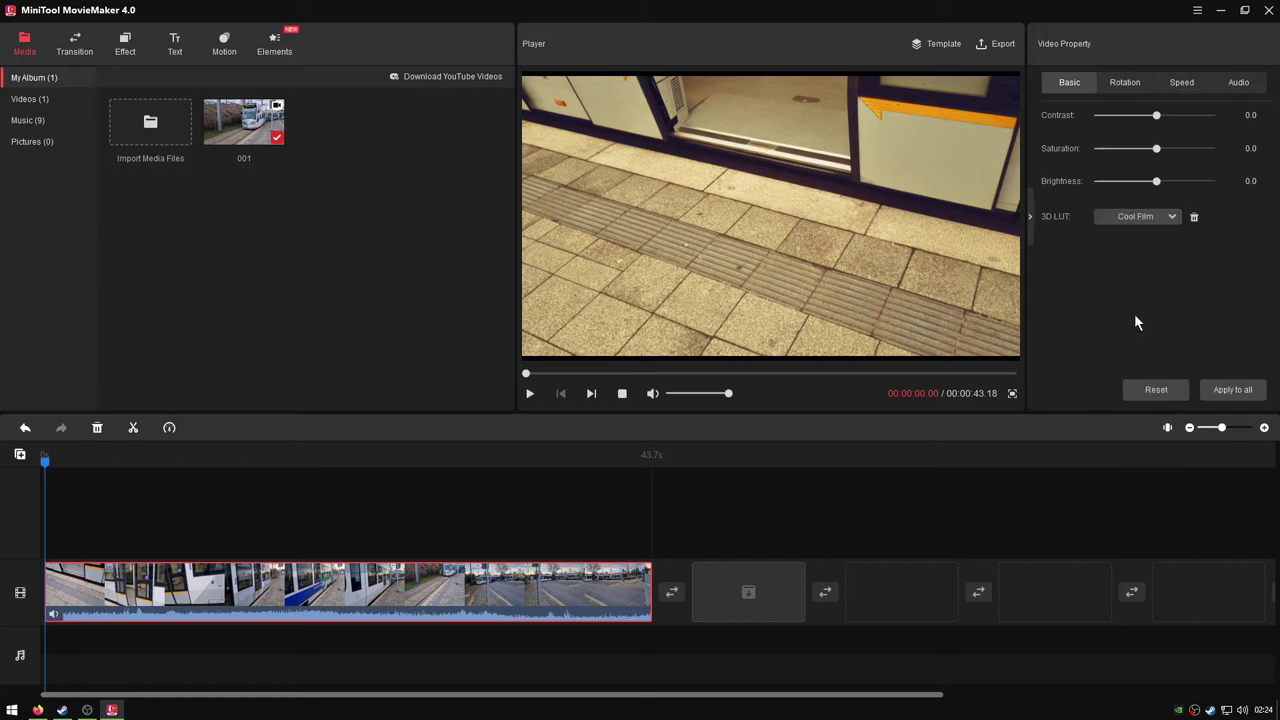
{"action": "left_click", "coordinate": [1146, 222]}
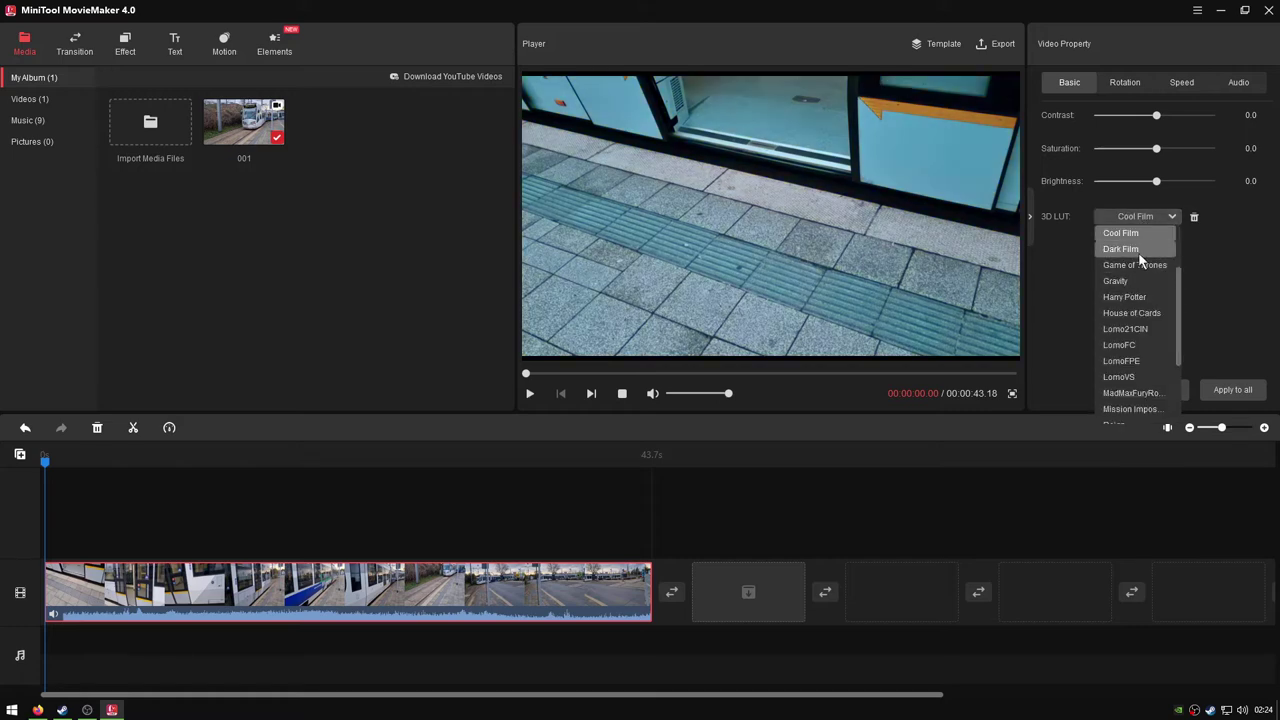
{"action": "left_click", "coordinate": [1138, 252]}
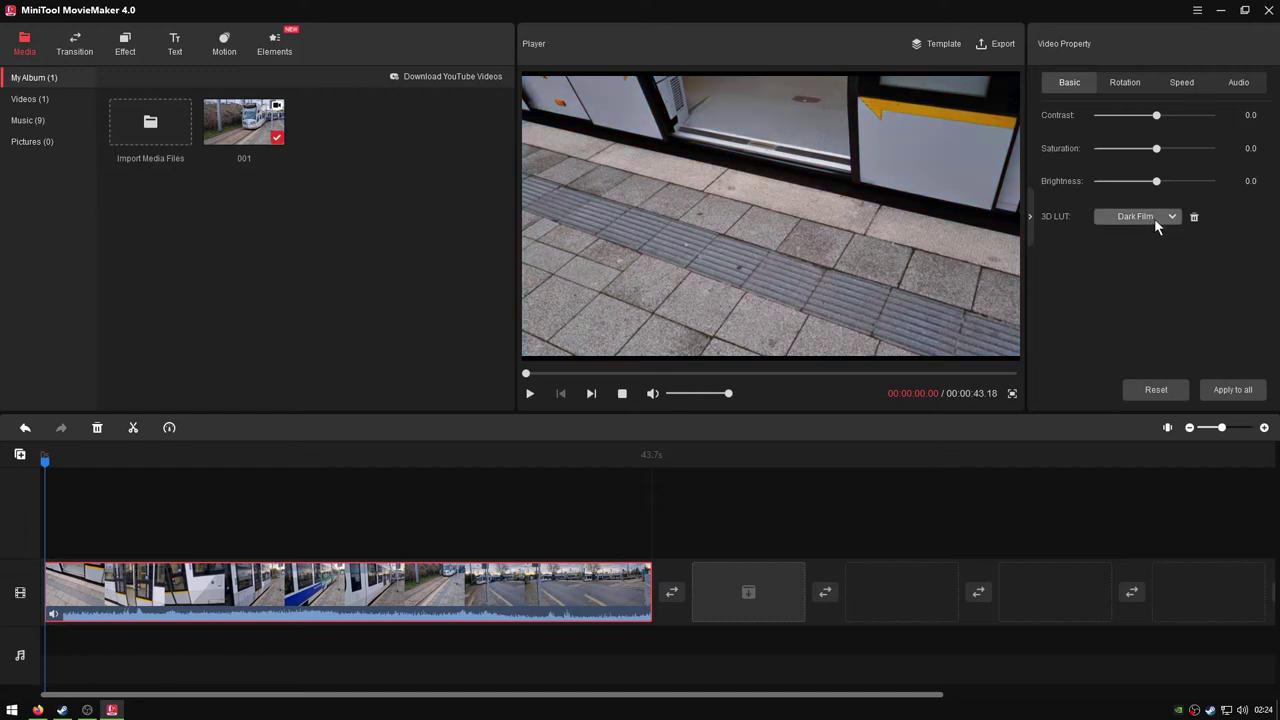
Step: Mute the preview player and play the clip from partway through to check the colour look
{"action": "left_click", "coordinate": [652, 395]}
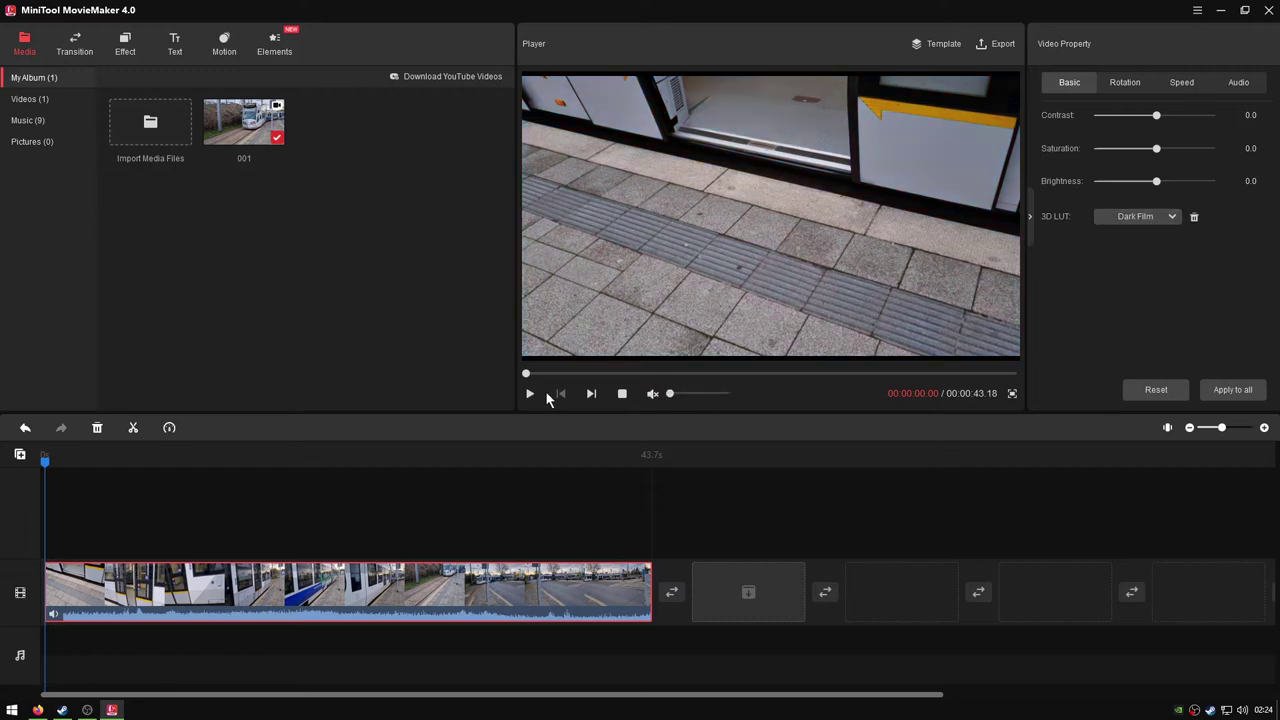
{"action": "left_click", "coordinate": [530, 394]}
{"action": "left_click", "coordinate": [620, 374]}
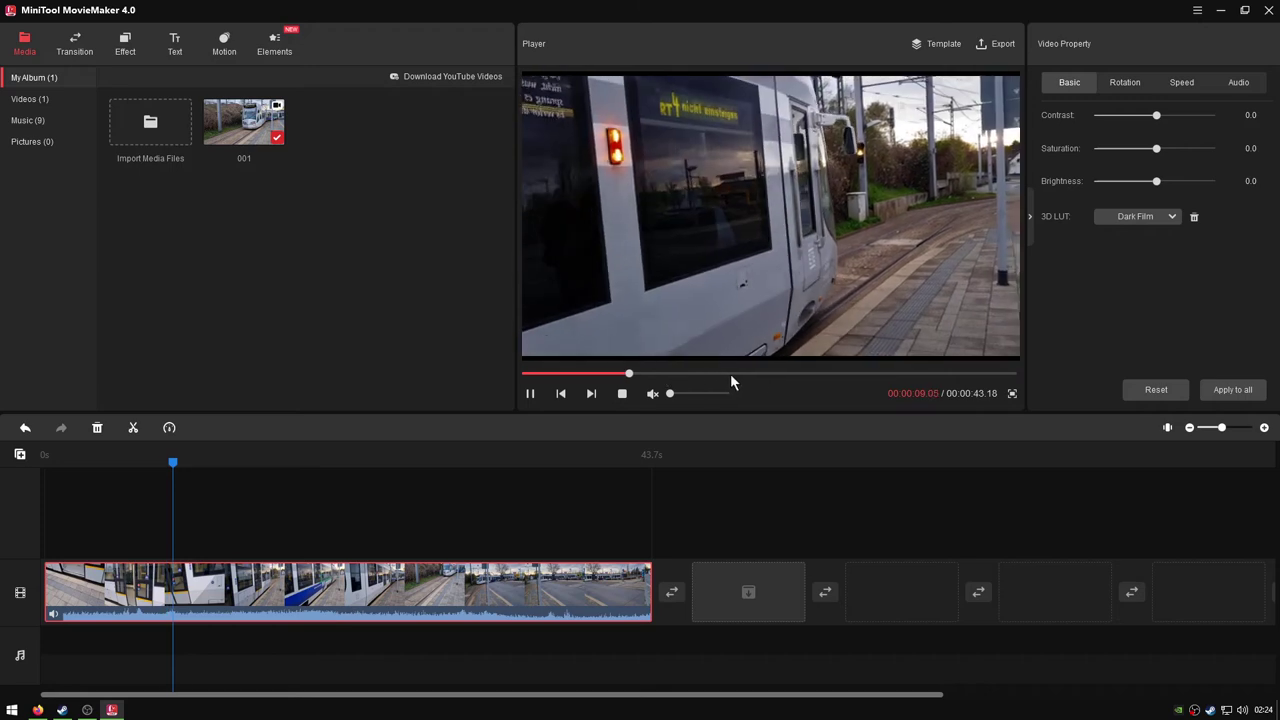
Step: Try the Game of Thrones 3D LUT, then set the LUT back to None and briefly play the clip
{"action": "left_click", "coordinate": [1134, 217]}
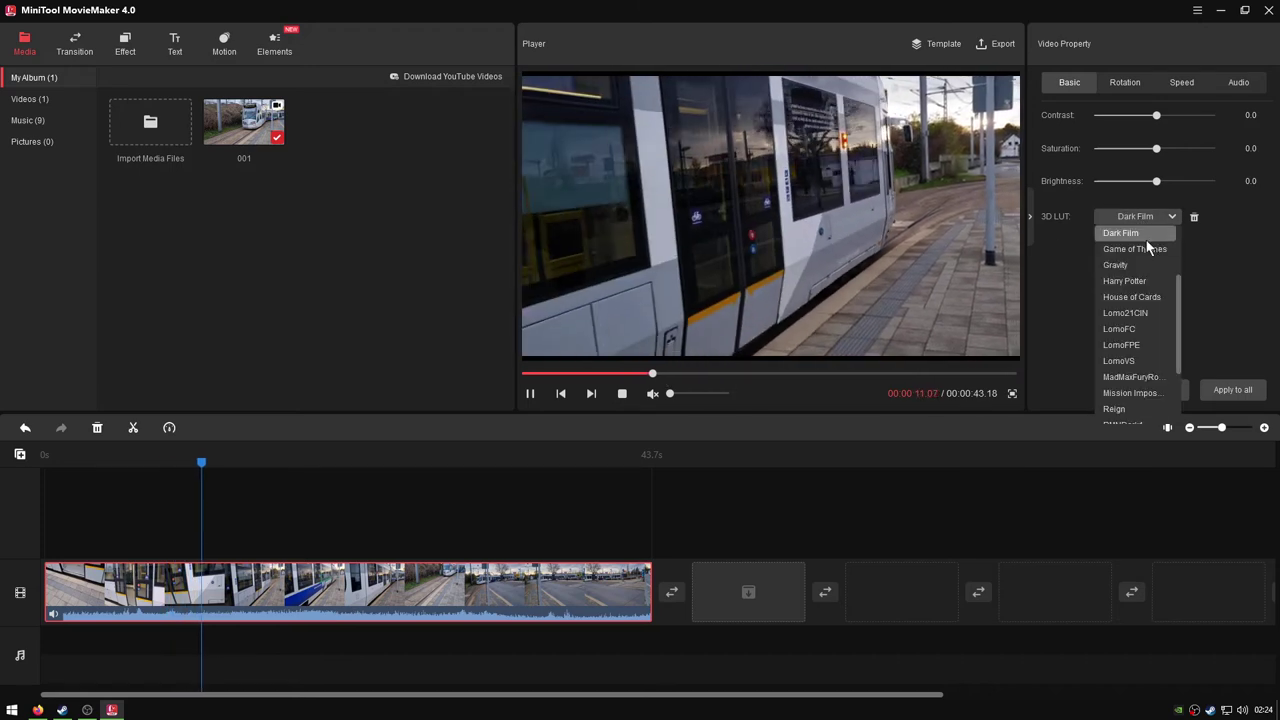
{"action": "left_click", "coordinate": [1150, 231]}
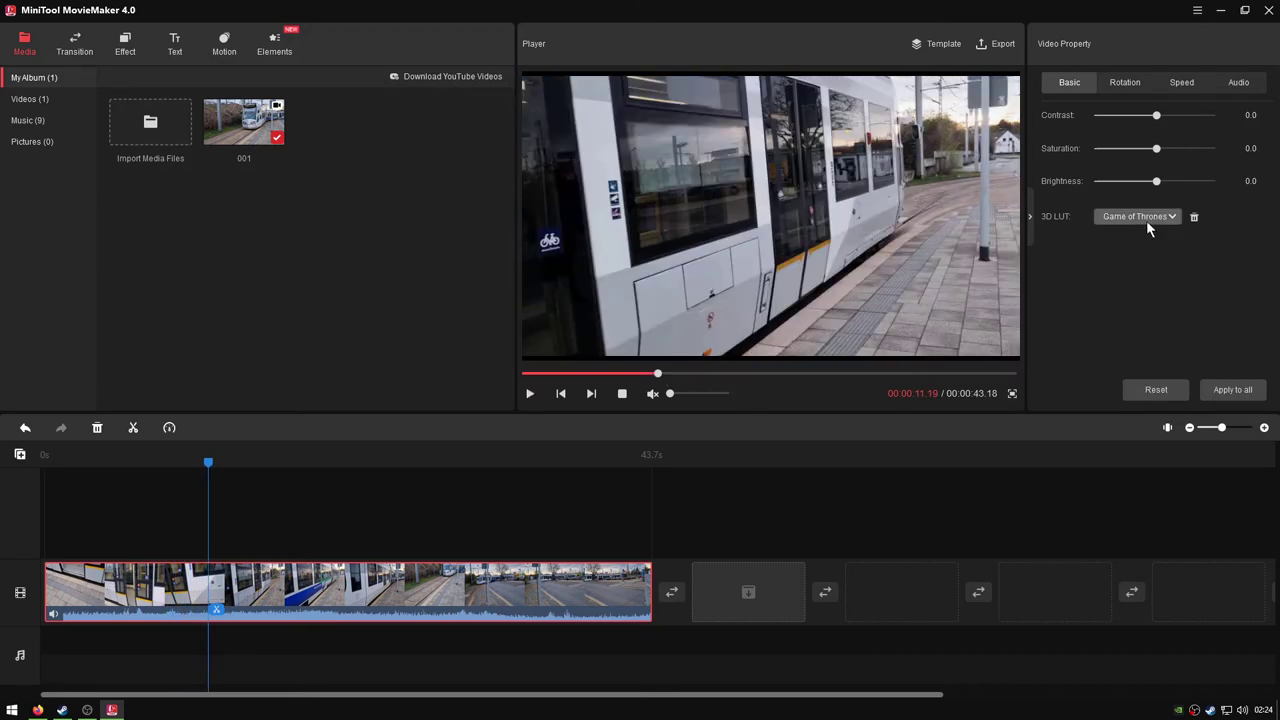
{"action": "left_click", "coordinate": [1146, 220]}
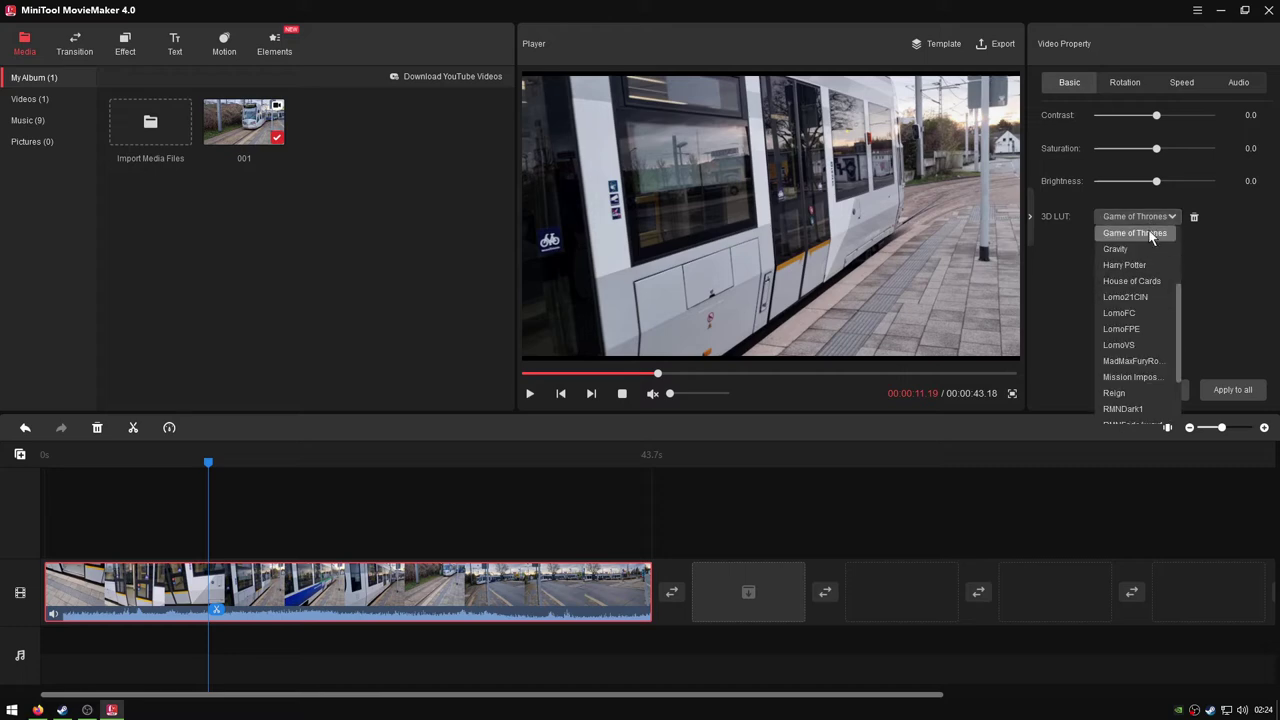
{"action": "left_click", "coordinate": [1141, 233]}
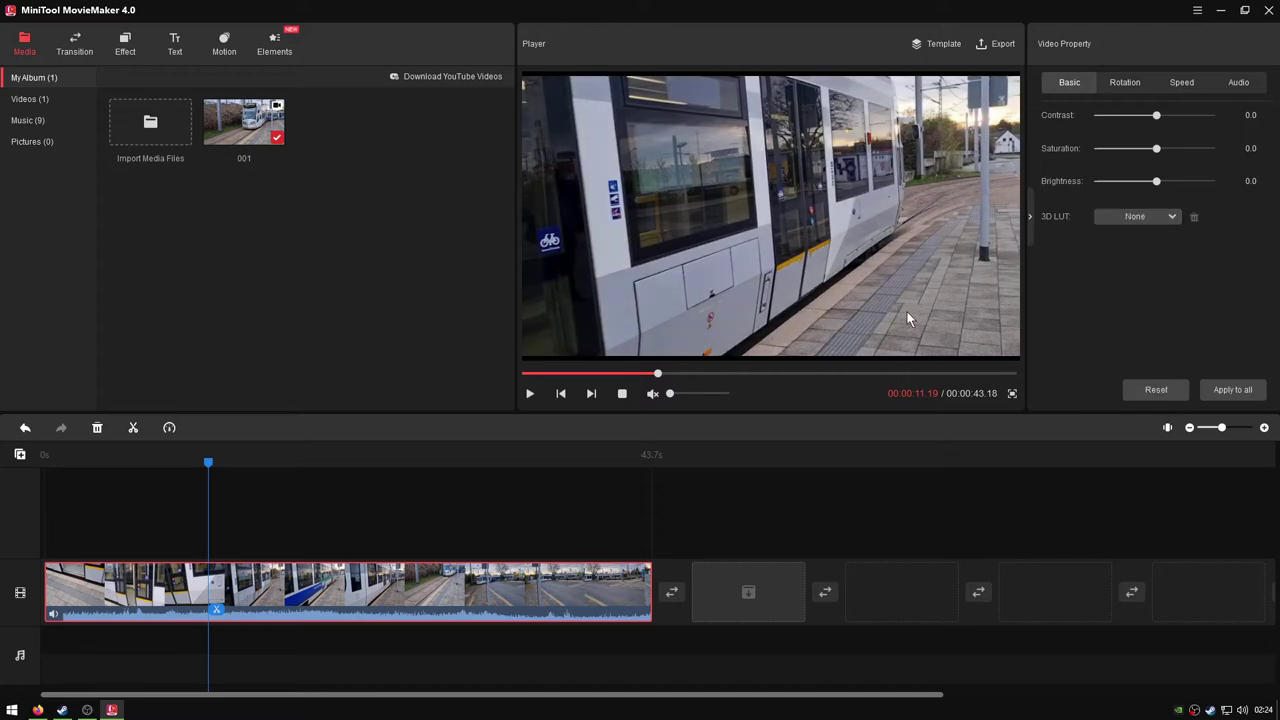
{"action": "left_click", "coordinate": [530, 393]}
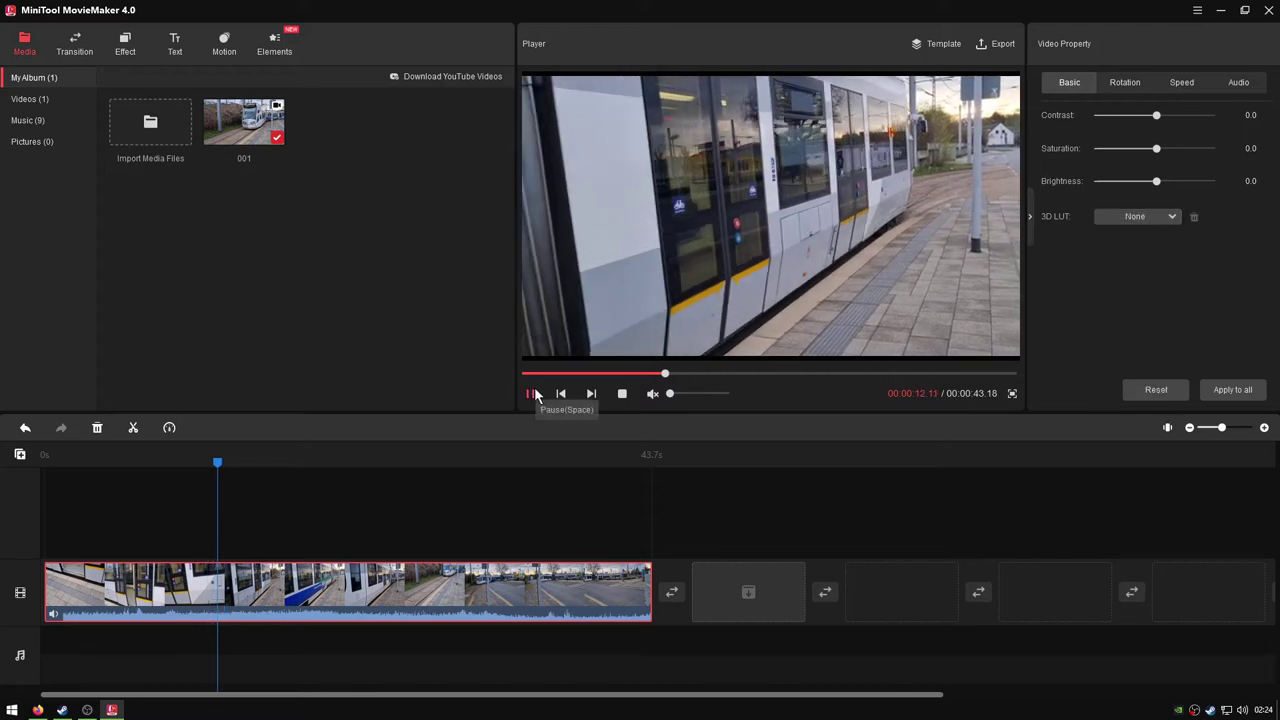
{"action": "left_click", "coordinate": [530, 393]}
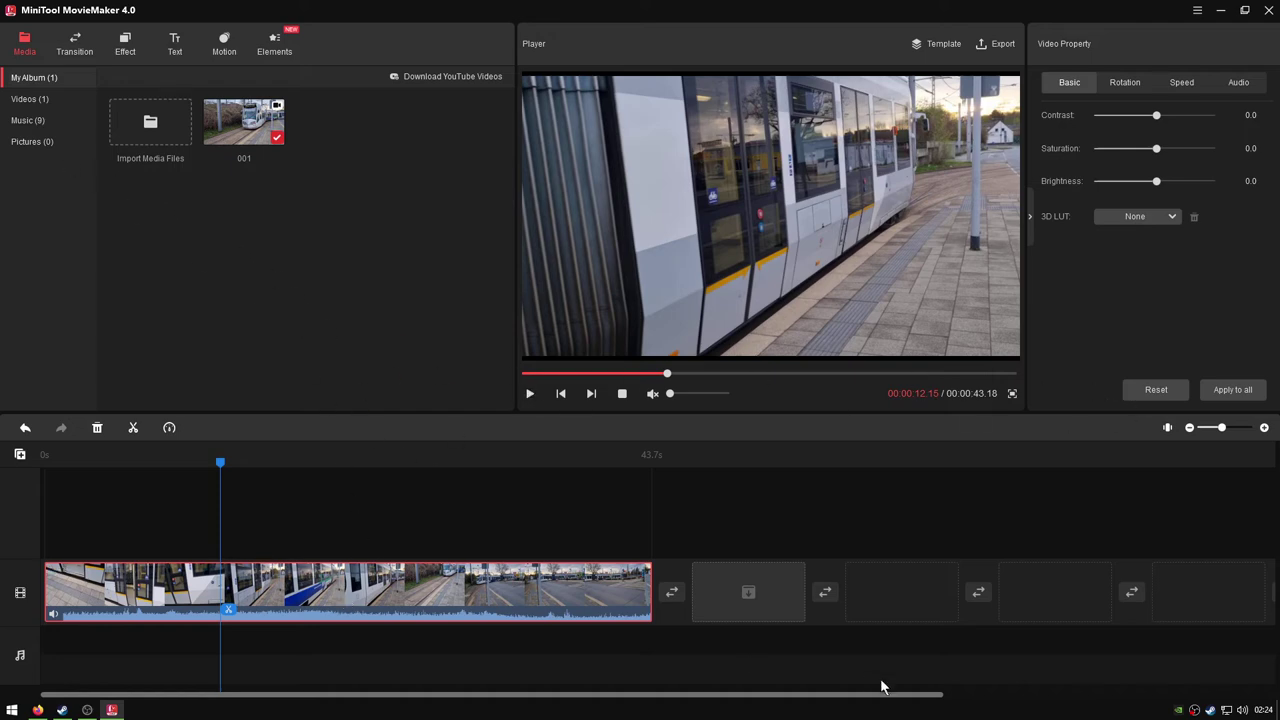
{"action": "right_click", "coordinate": [82, 618]}
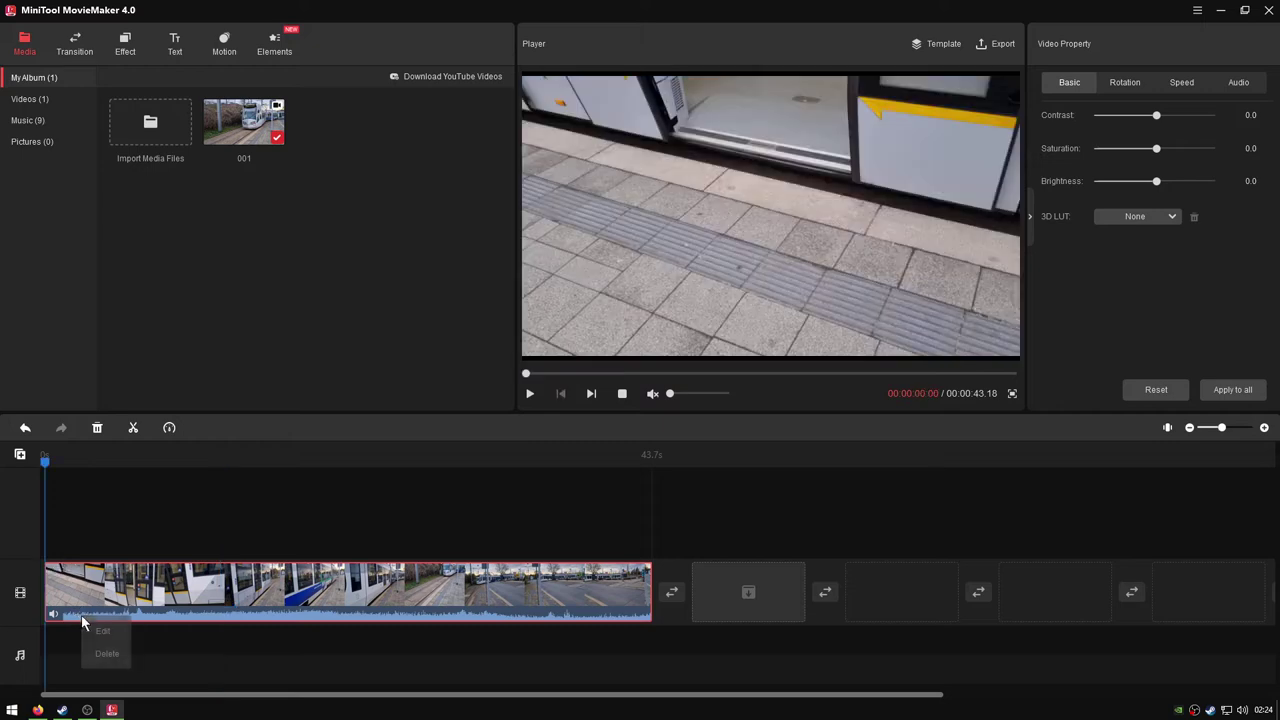
{"action": "left_click", "coordinate": [165, 668]}
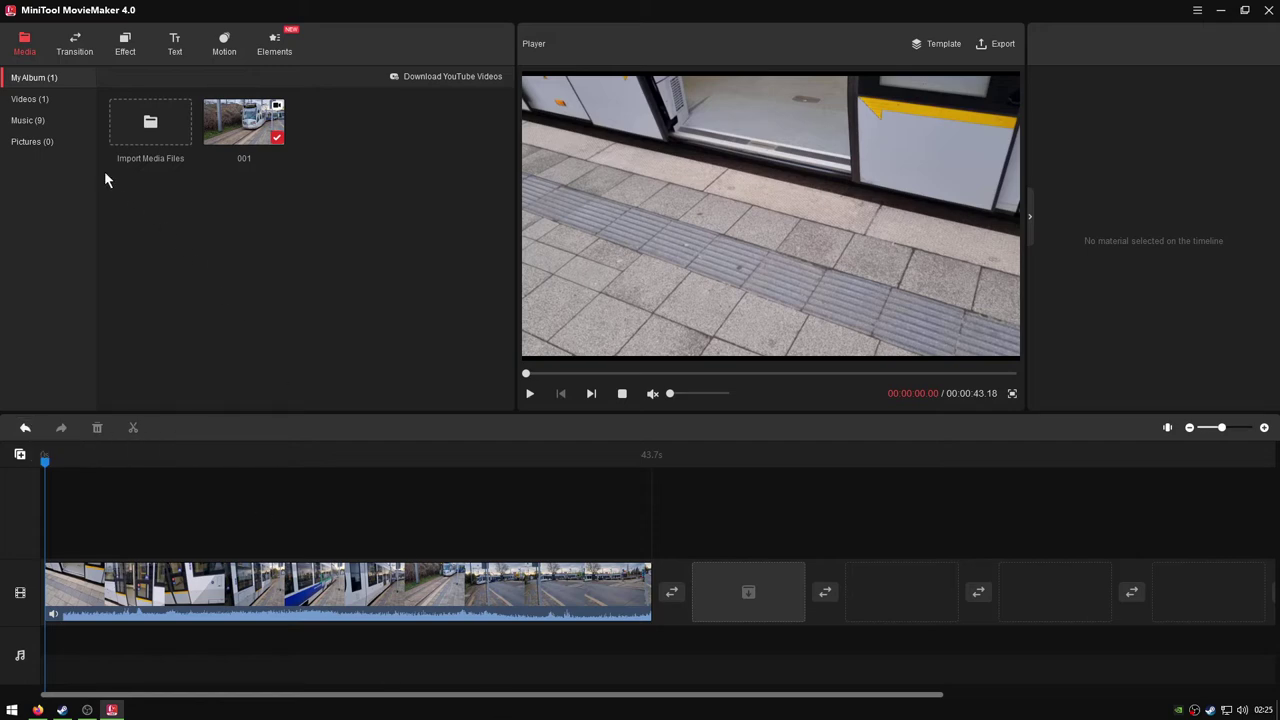
Step: Examine the music, picture and video categories of the media library, as well as the available transitions and effect presets
{"action": "left_click", "coordinate": [40, 121]}
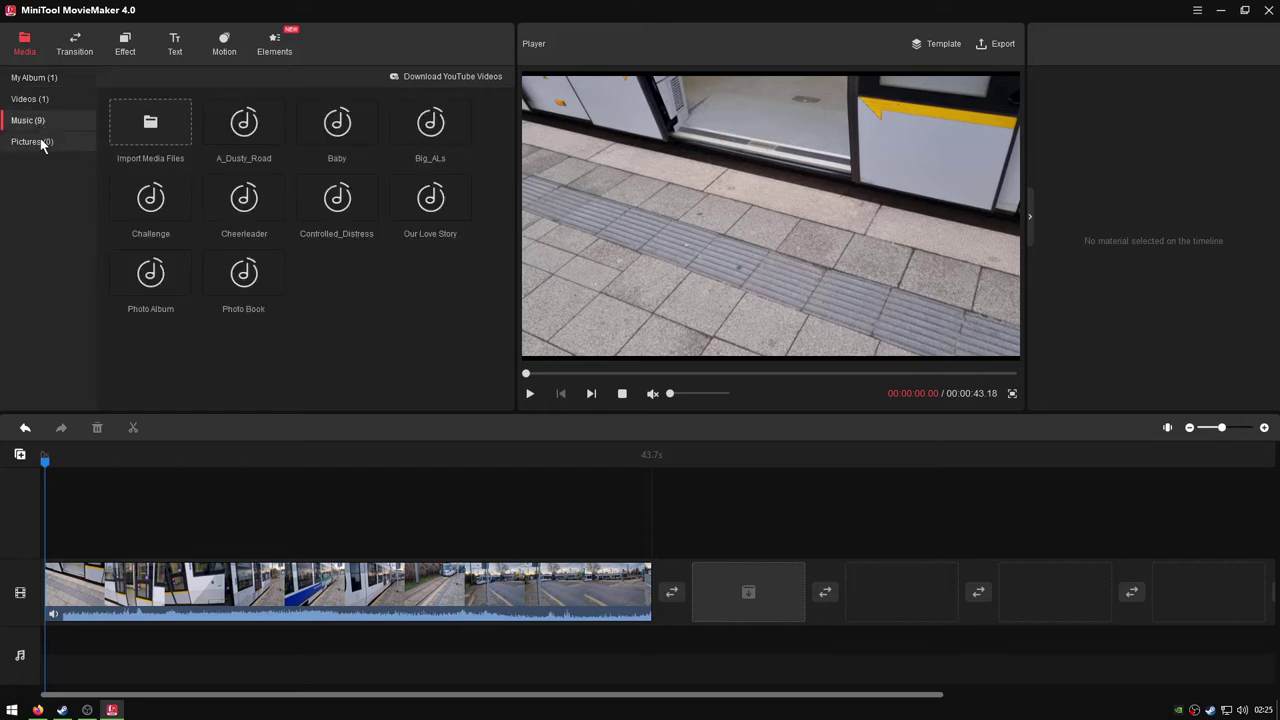
{"action": "left_click", "coordinate": [41, 143]}
{"action": "left_click", "coordinate": [55, 124]}
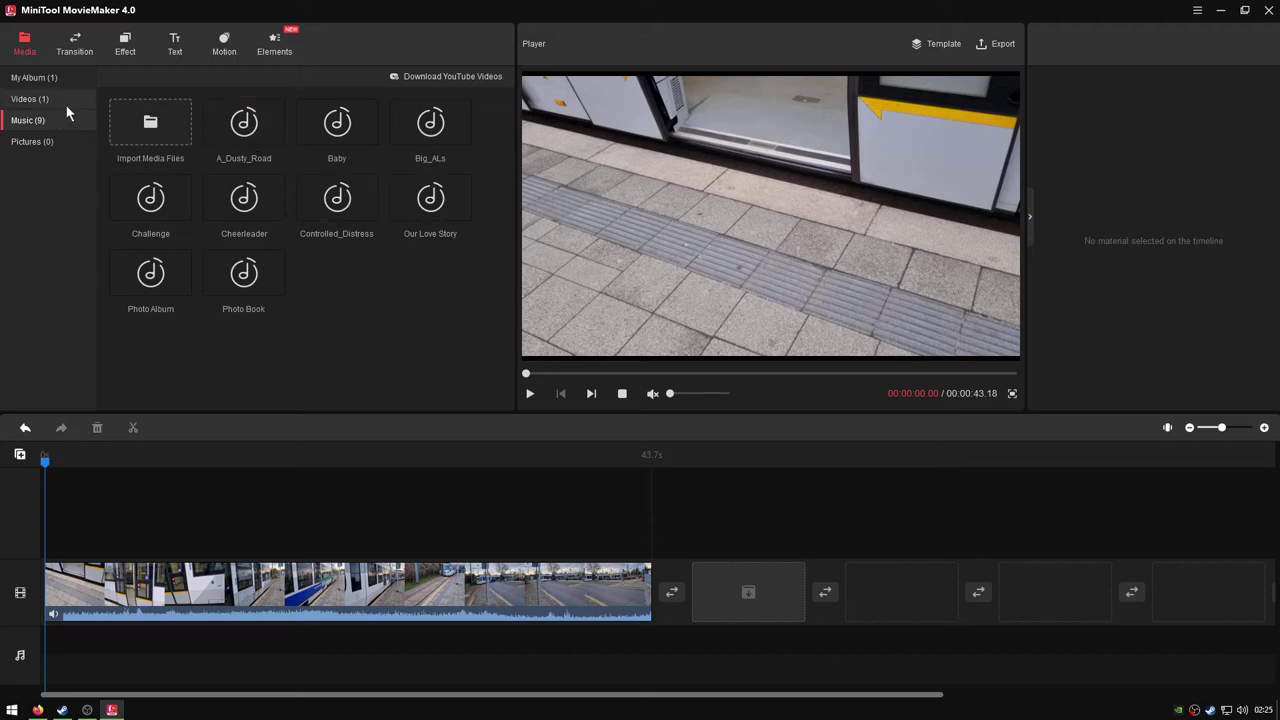
{"action": "left_click", "coordinate": [66, 104]}
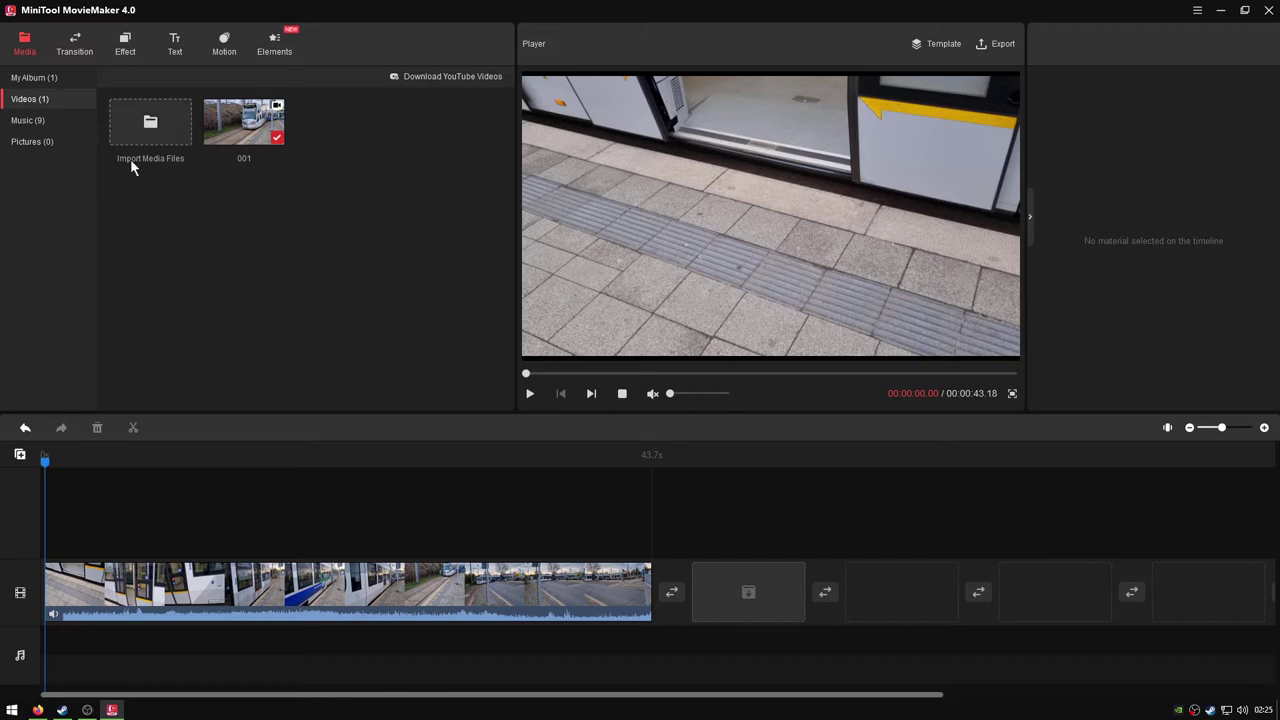
{"action": "left_click", "coordinate": [77, 48]}
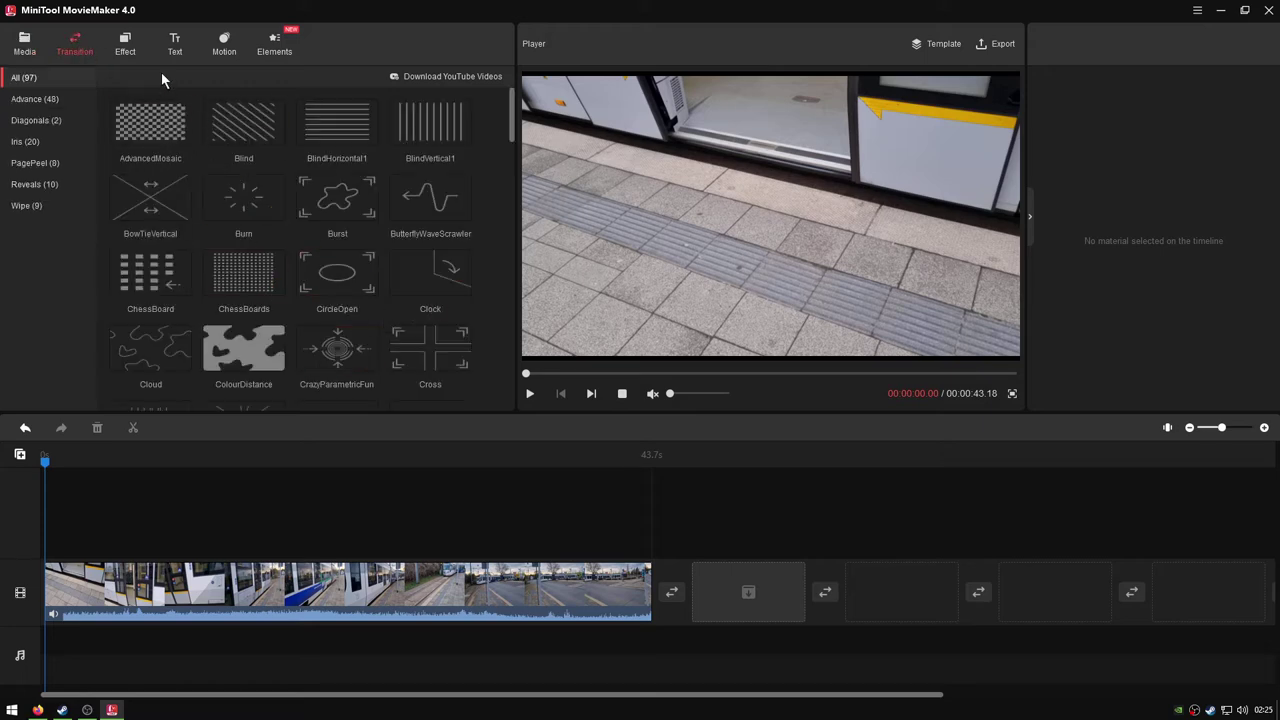
{"action": "left_click", "coordinate": [131, 47]}
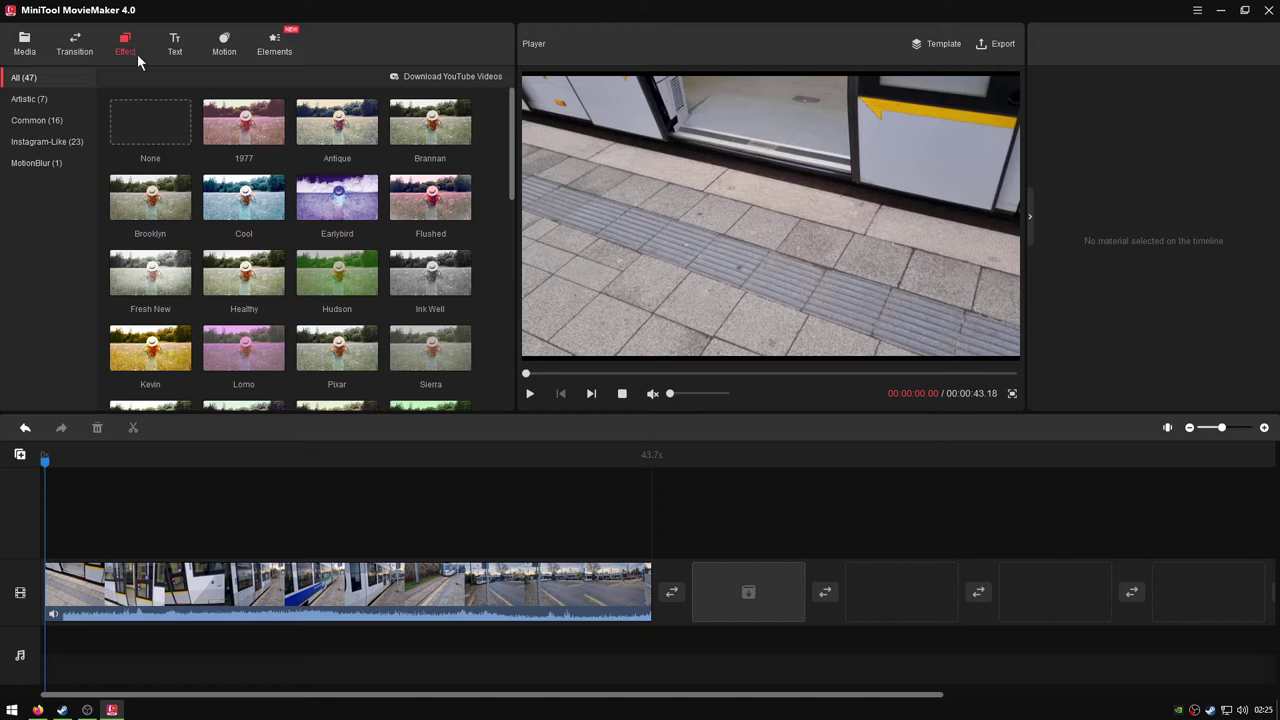
{"action": "left_click", "coordinate": [287, 592]}
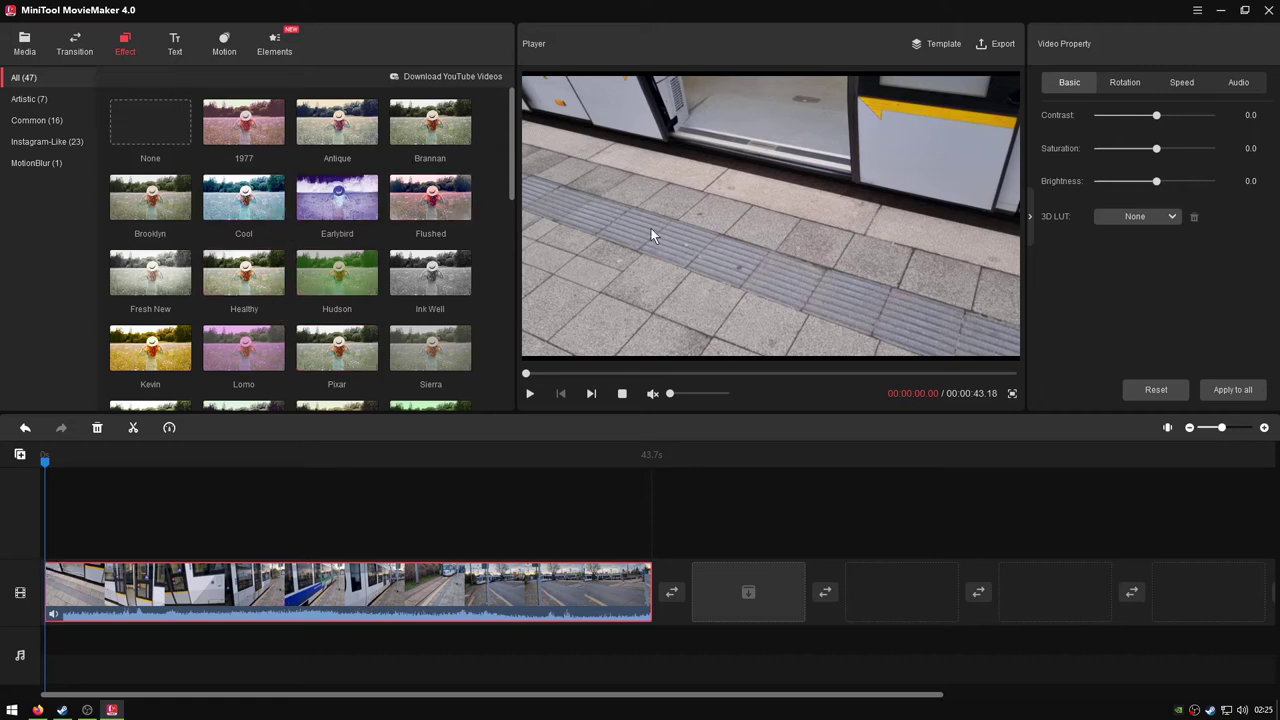
{"action": "mouse_move", "coordinate": [437, 143]}
{"action": "mouse_move", "coordinate": [443, 212]}
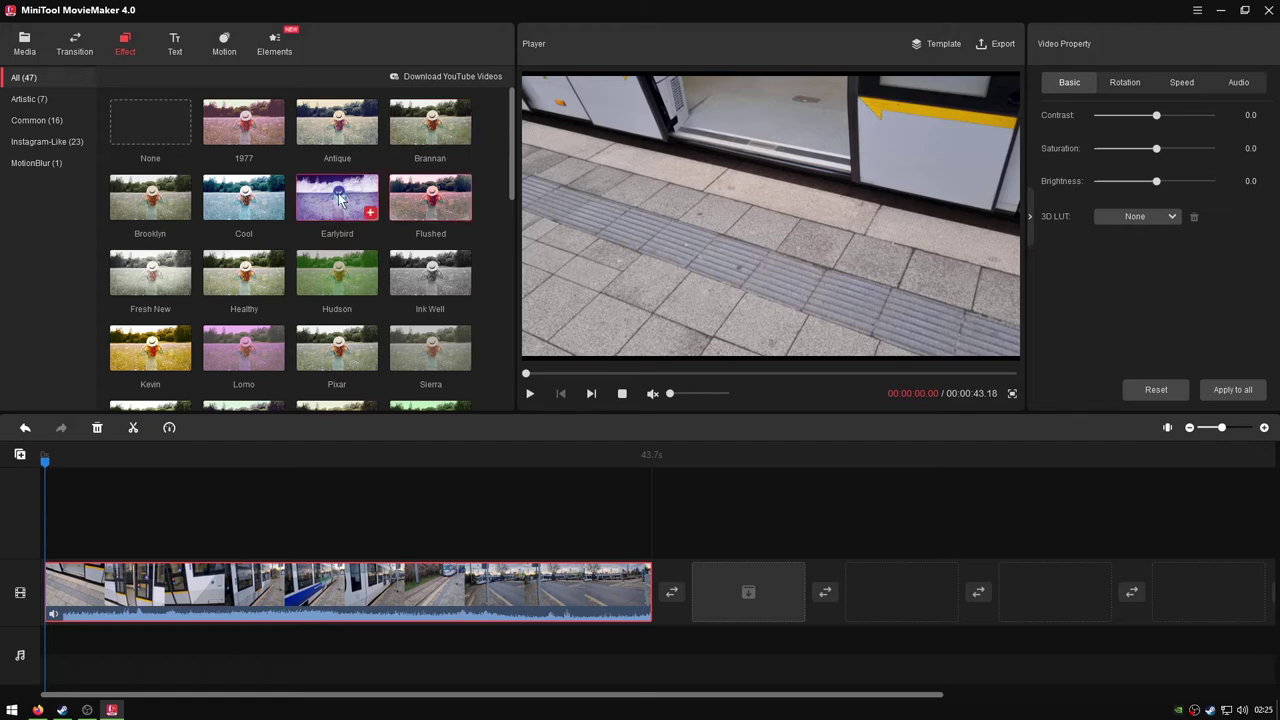
{"action": "mouse_move", "coordinate": [149, 126]}
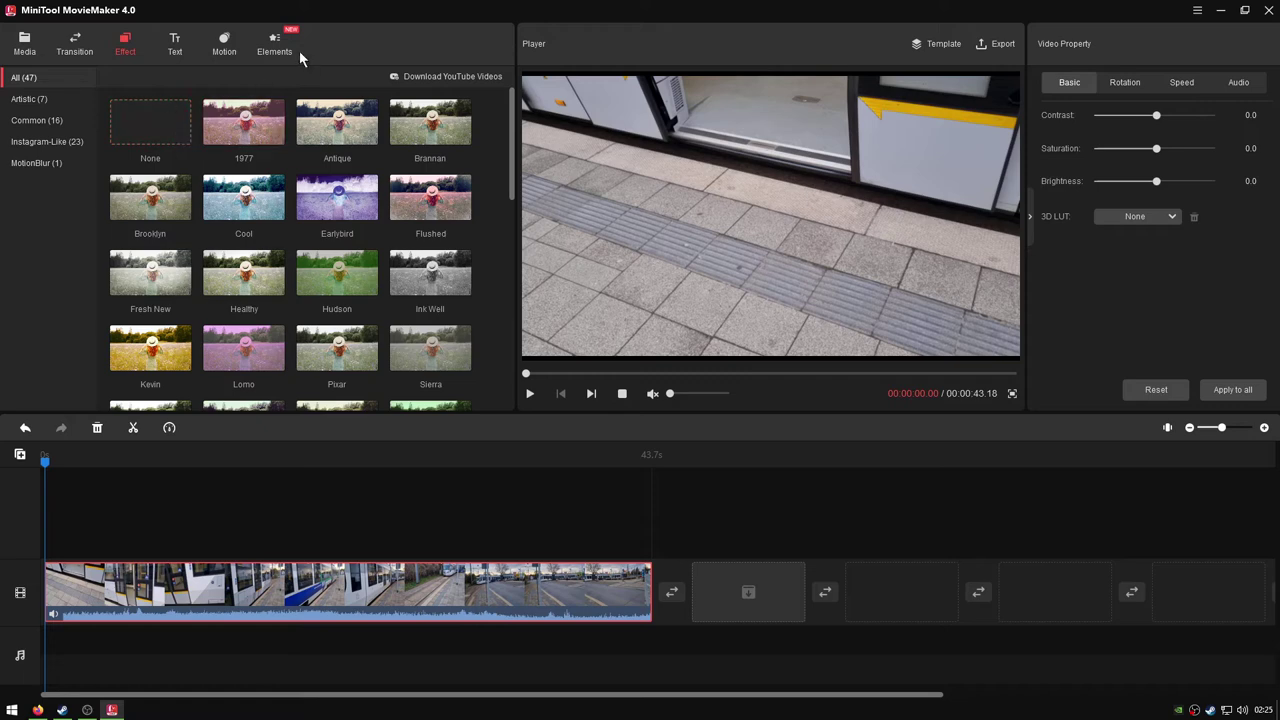
Step: Add the Caption21 text preset above the video clip at the start of the timeline
{"action": "left_click", "coordinate": [177, 45]}
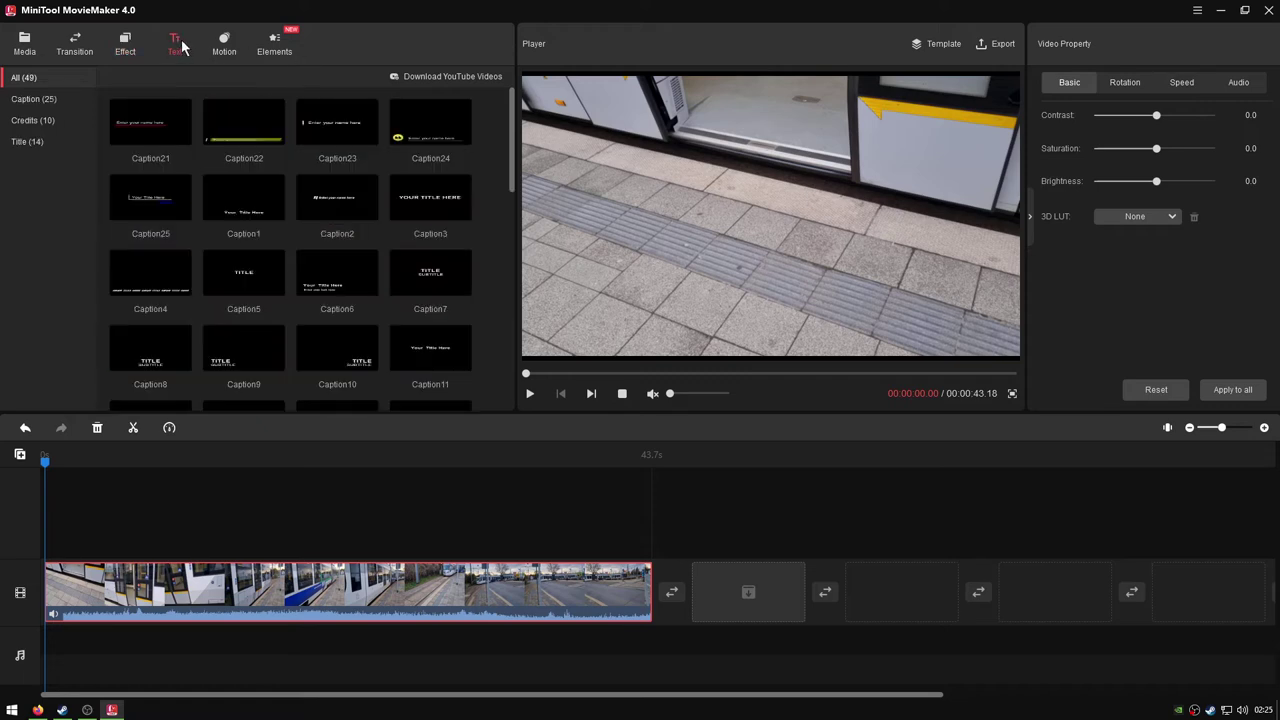
{"action": "left_click", "coordinate": [184, 138]}
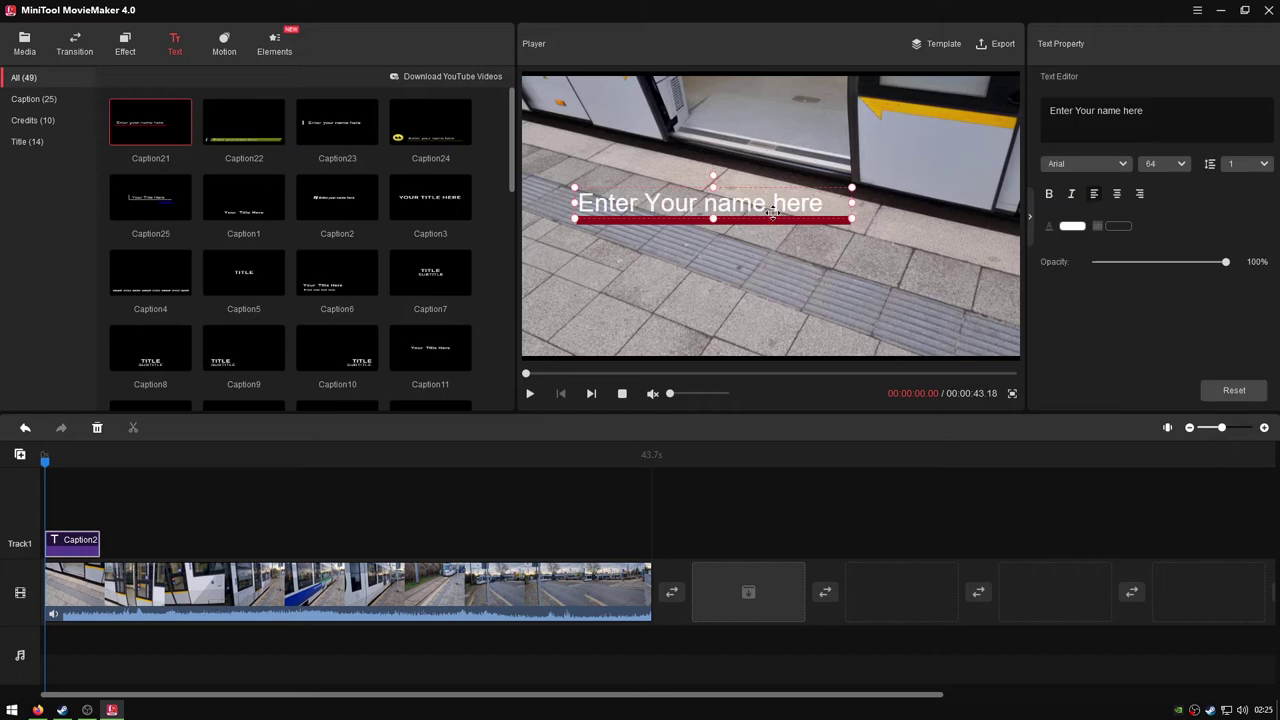
Step: Move the caption's text and red bar to the lower part of the frame, with the text just beneath the bar
{"action": "left_click_drag", "start_coordinate": [774, 213], "coordinate": [802, 316]}
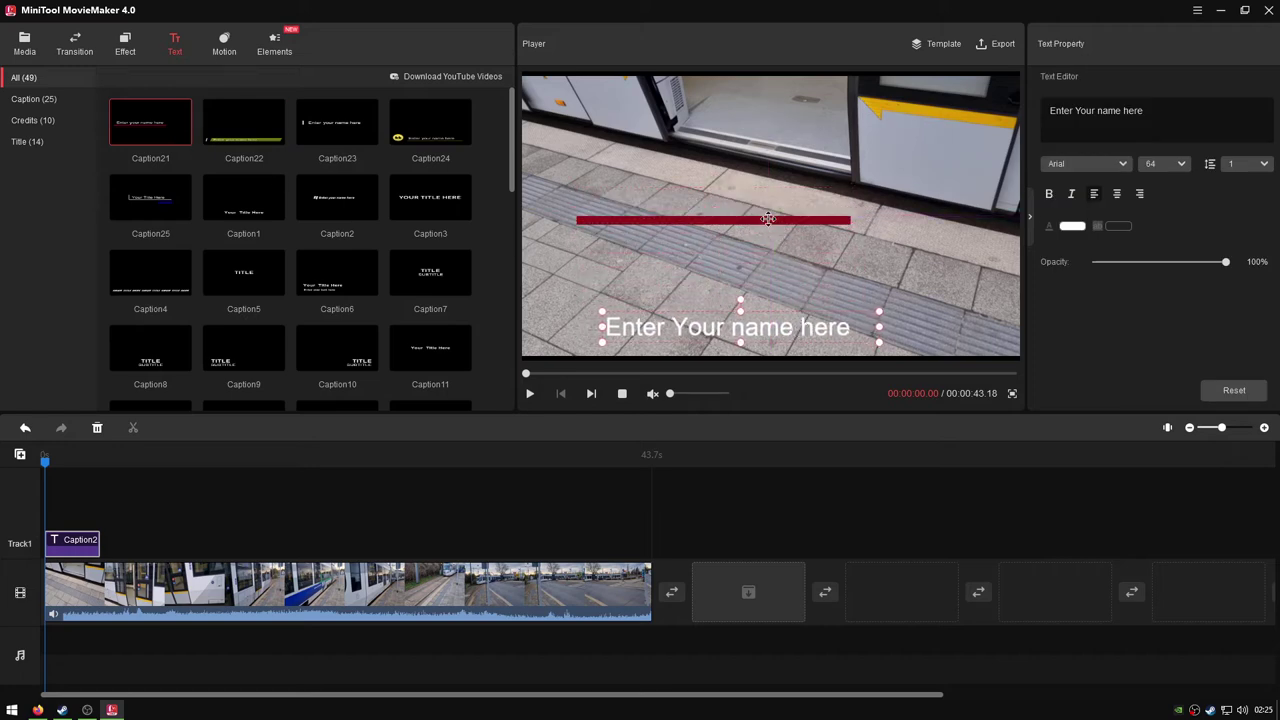
{"action": "left_click_drag", "start_coordinate": [768, 218], "coordinate": [789, 268]}
{"action": "left_click_drag", "start_coordinate": [780, 328], "coordinate": [778, 296]}
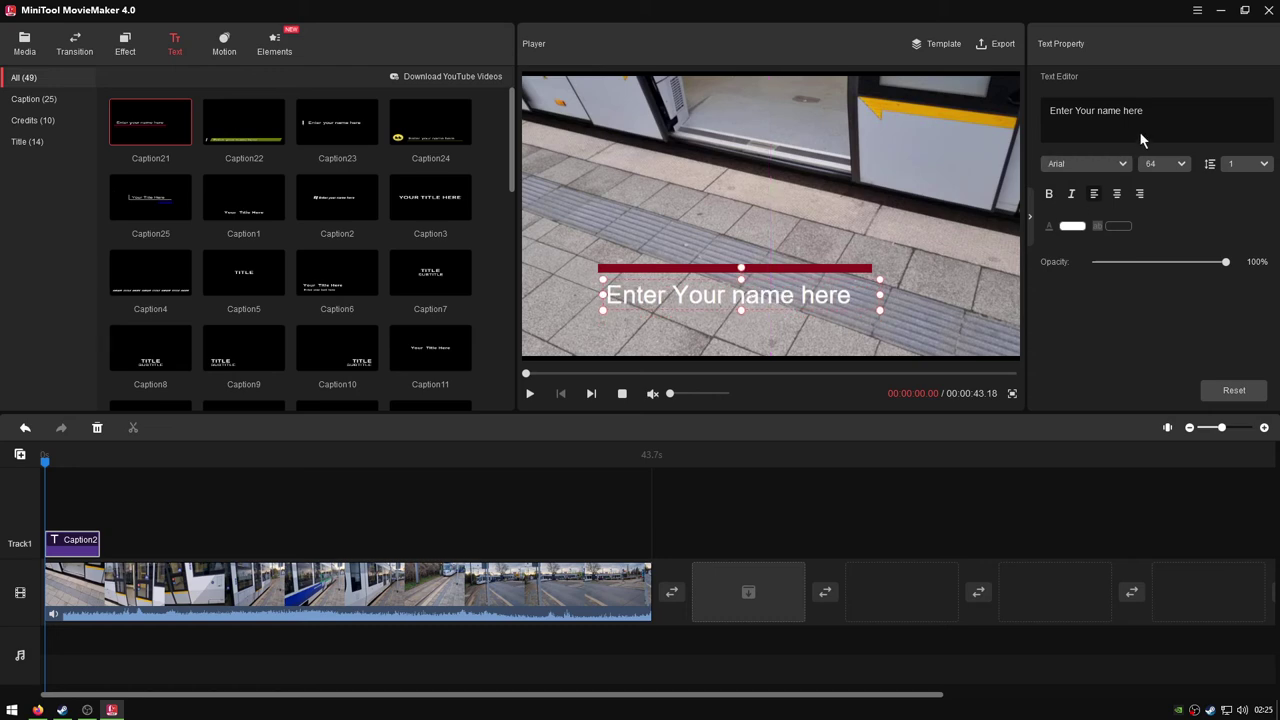
Step: View the video frame about 9 seconds in to read the line number on the tram
{"action": "left_click_drag", "start_coordinate": [1143, 112], "coordinate": [1050, 111]}
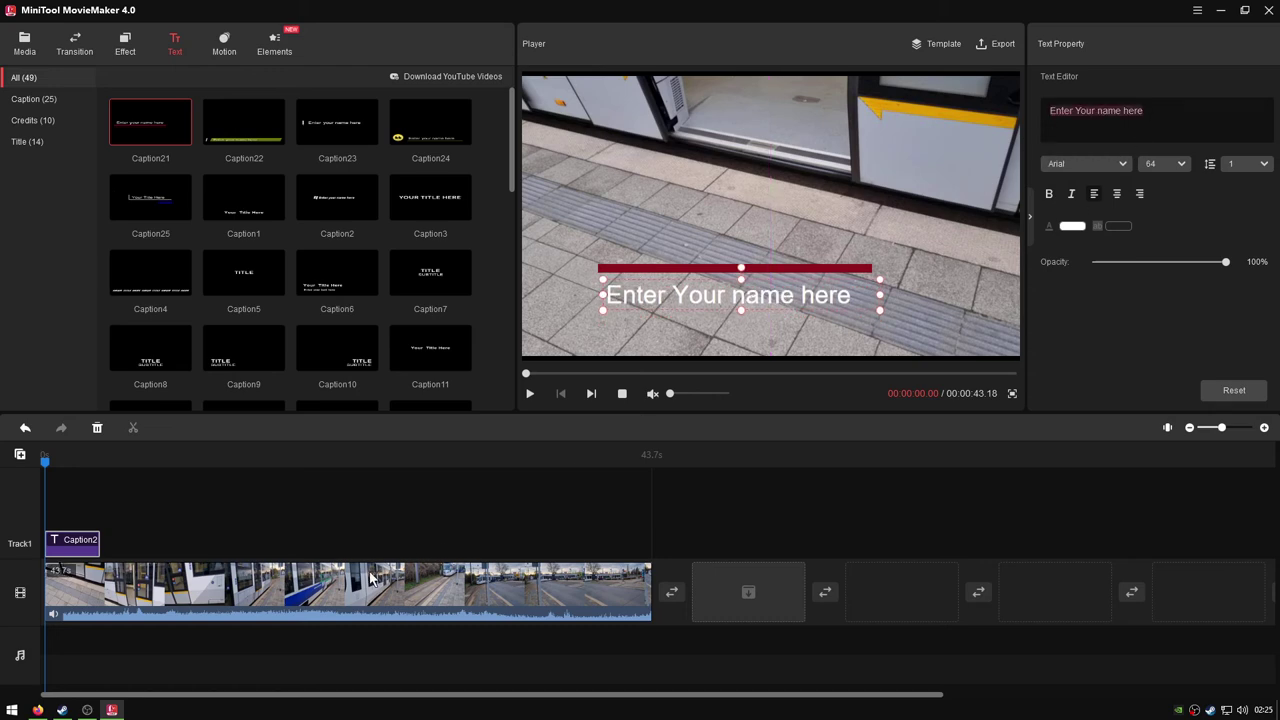
{"action": "left_click", "coordinate": [422, 578]}
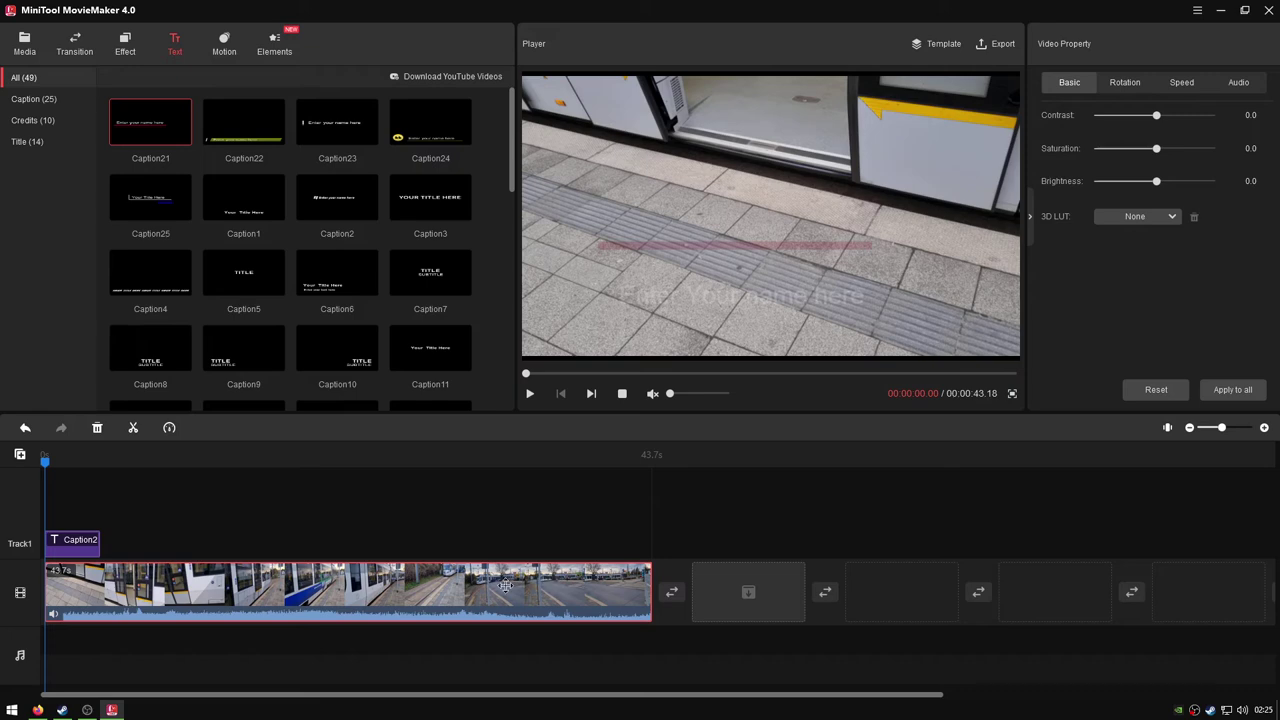
{"action": "left_click", "coordinate": [638, 374]}
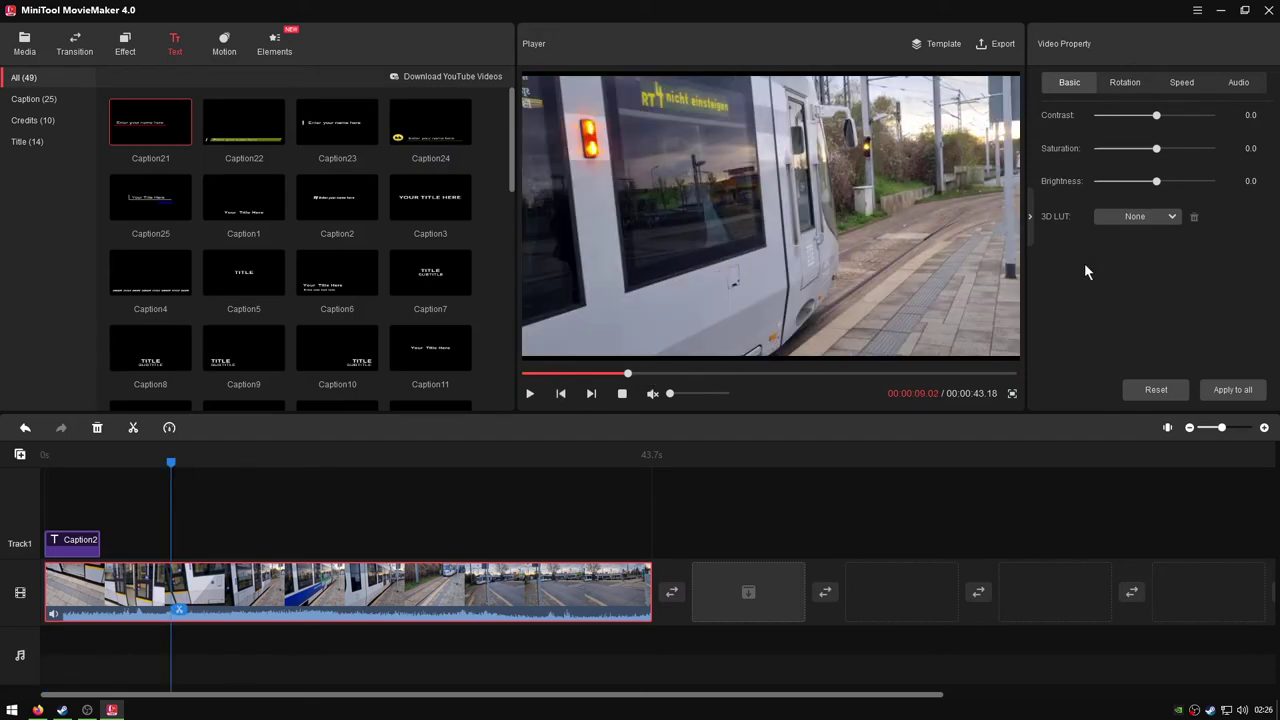
Step: Replace the caption's placeholder text with "RT 4"
{"action": "left_click", "coordinate": [83, 538]}
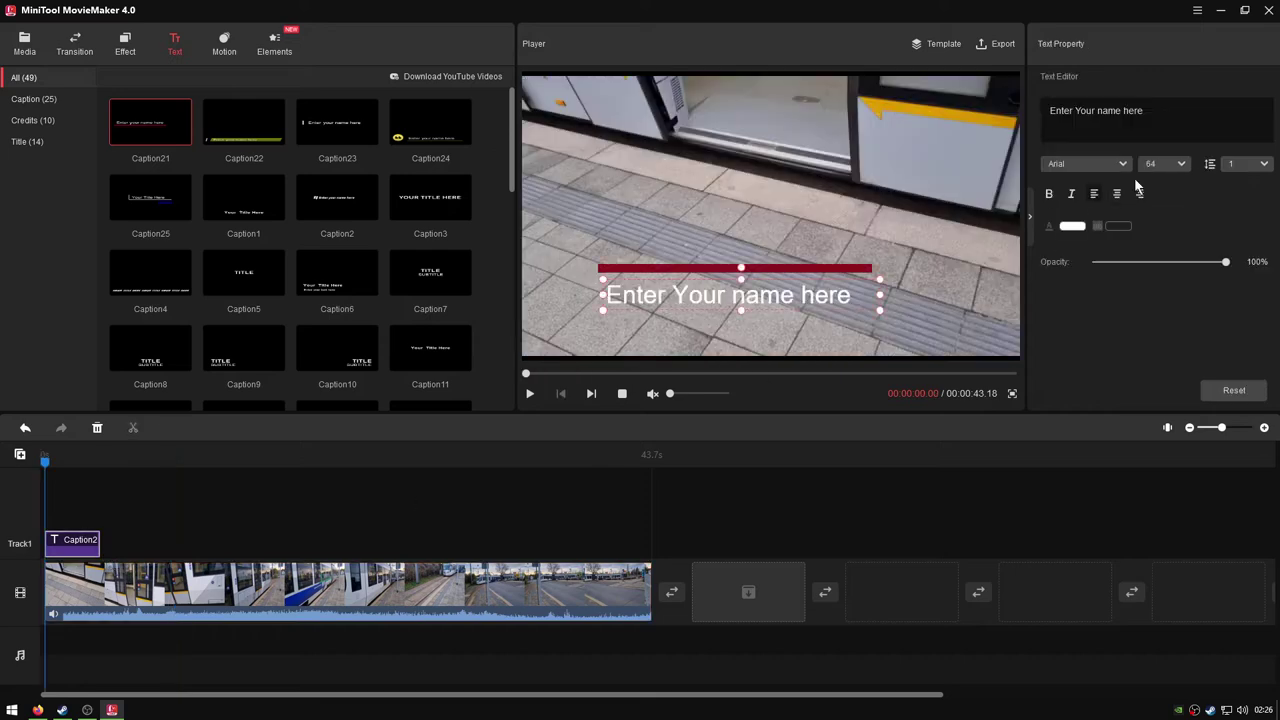
{"action": "left_click_drag", "start_coordinate": [1148, 112], "coordinate": [1019, 118]}
{"action": "type", "text": "RT "}
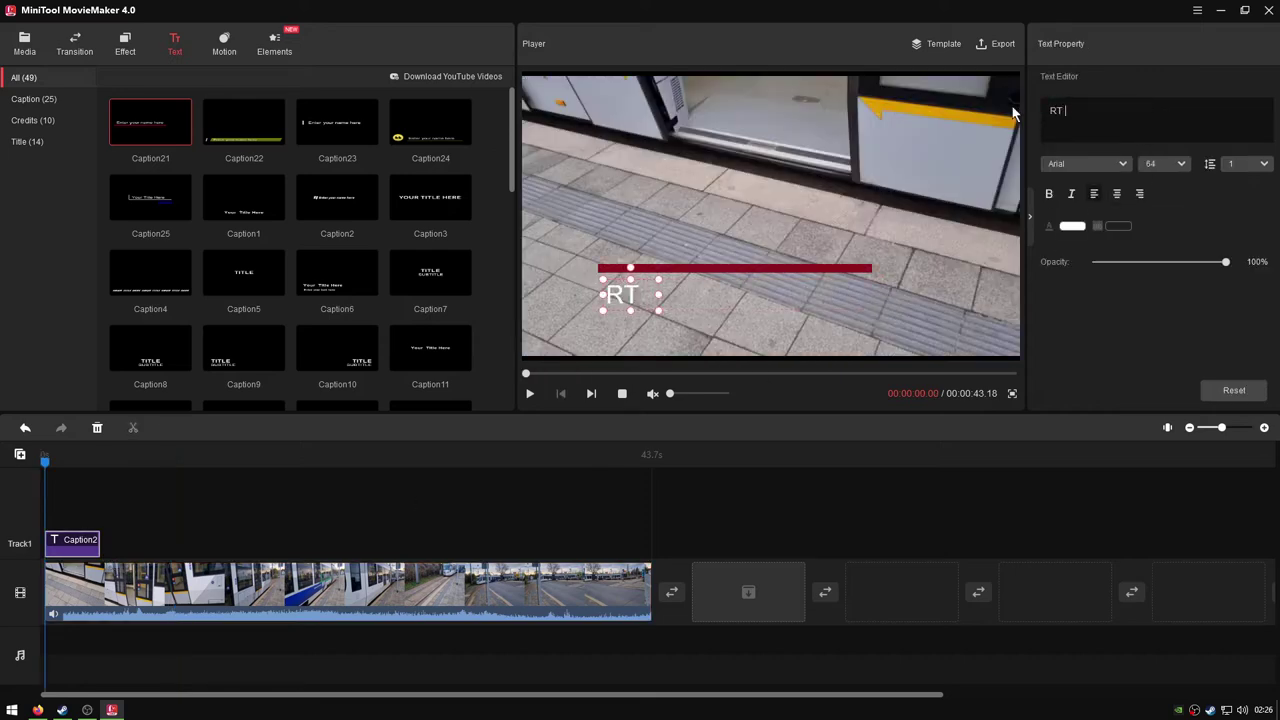
{"action": "type", "text": "4"}
{"action": "key", "text": "BackSpace"}
Step: Delete the caption clip from Track1
{"action": "right_click", "coordinate": [79, 548]}
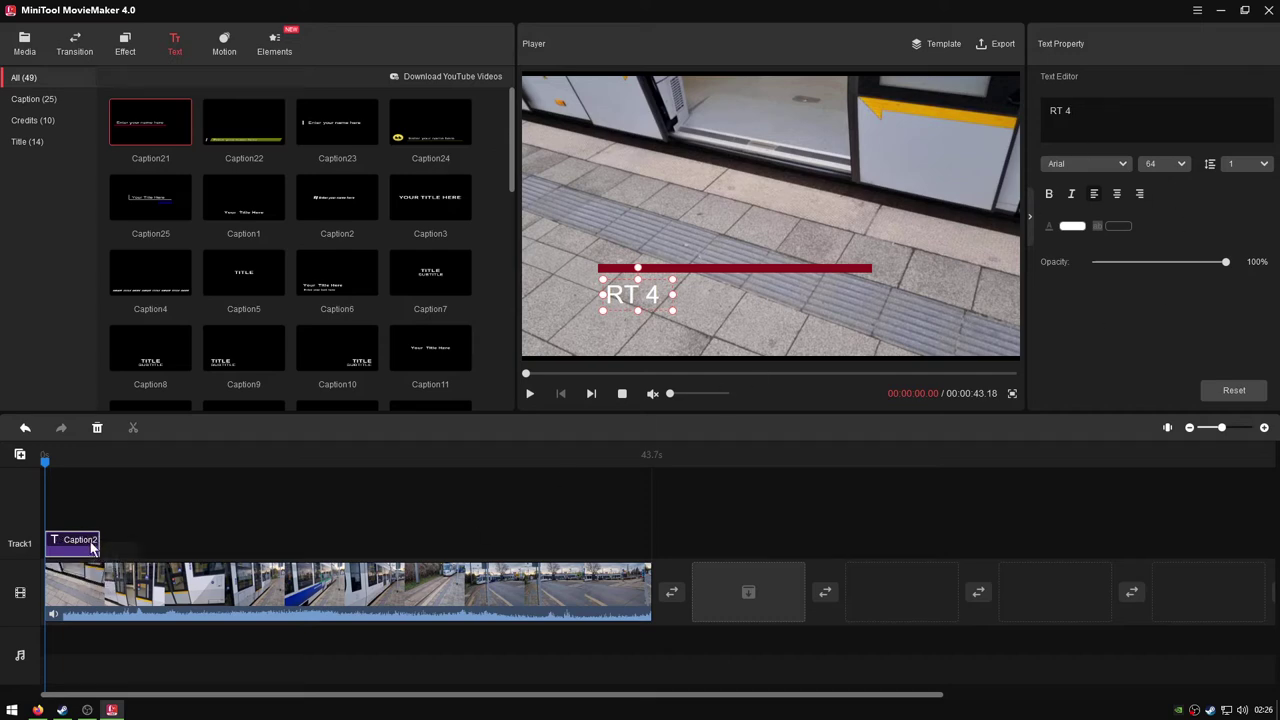
{"action": "right_click", "coordinate": [91, 548]}
{"action": "left_click", "coordinate": [116, 579]}
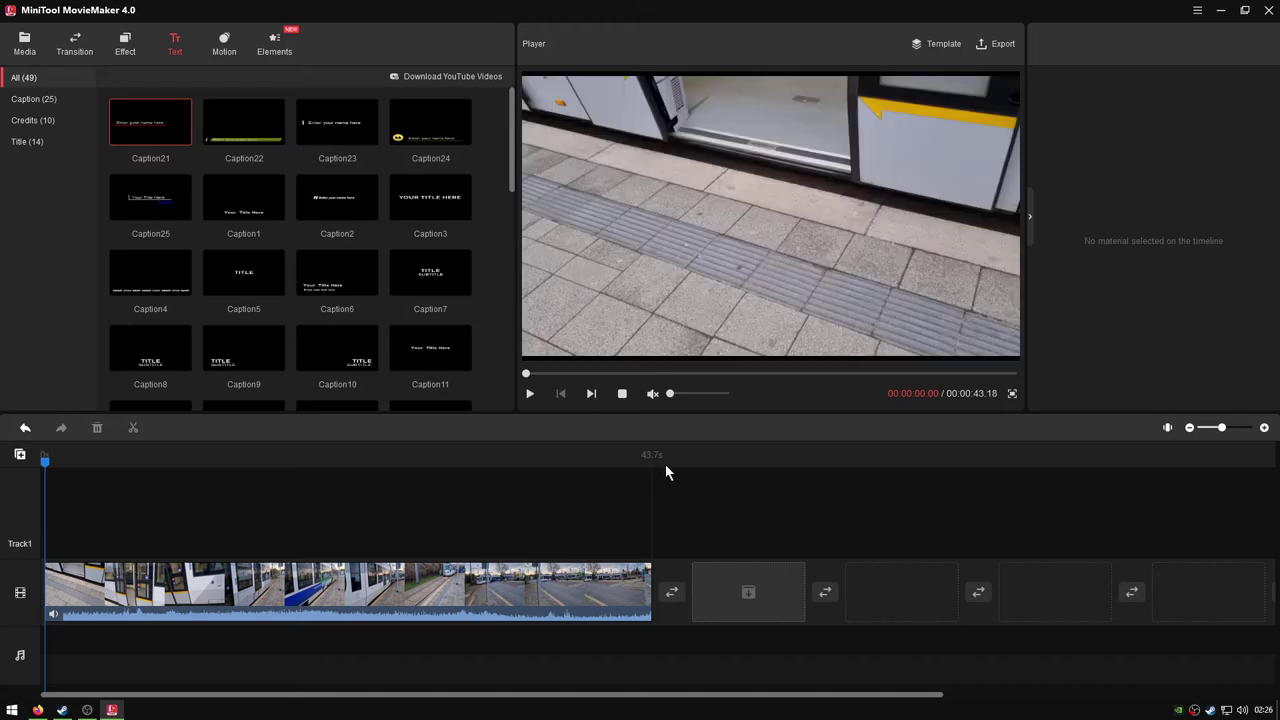
Step: Examine the available motion presets, including Pan down, Pan down along left and Pan down along right
{"action": "left_click", "coordinate": [226, 47]}
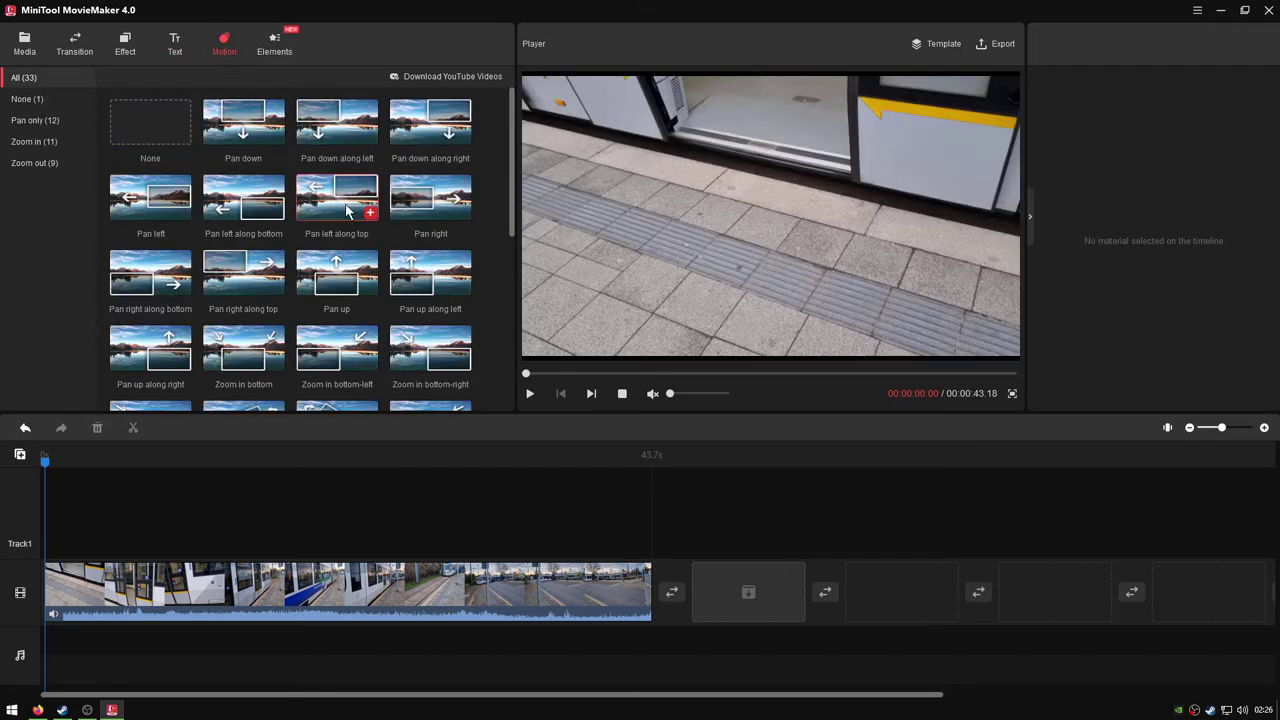
{"action": "mouse_move", "coordinate": [244, 138]}
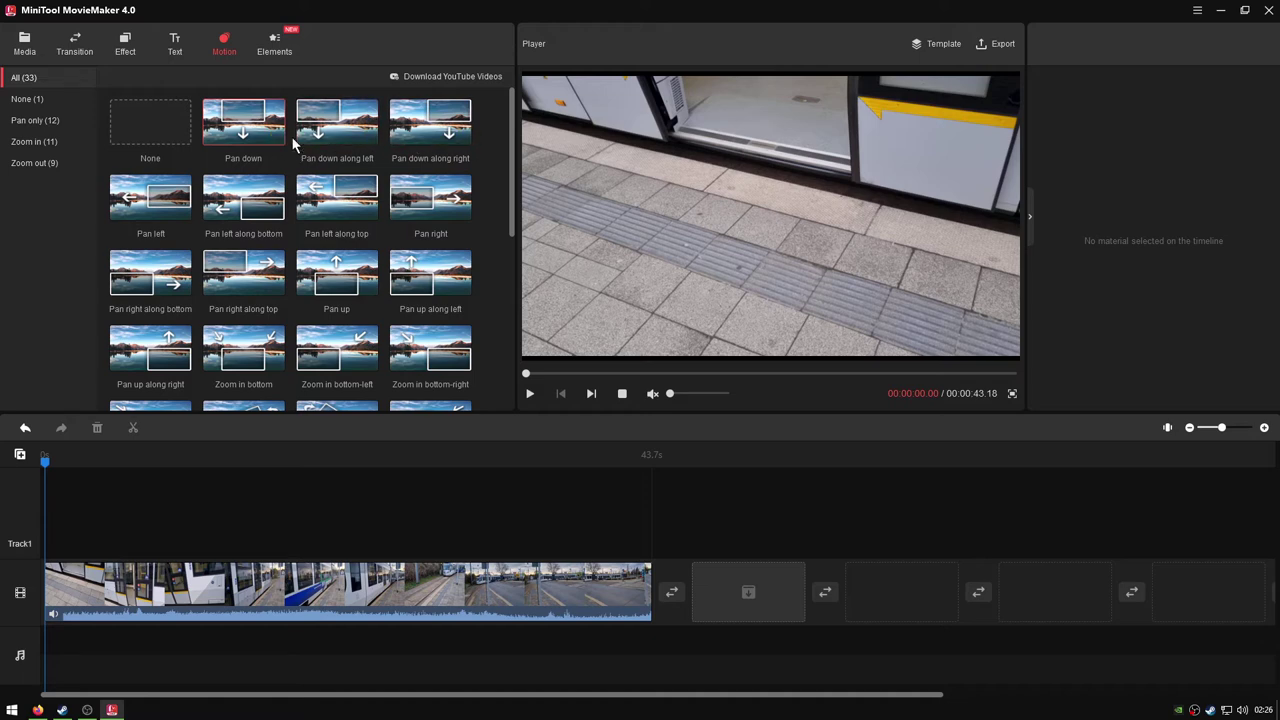
{"action": "left_click", "coordinate": [372, 142]}
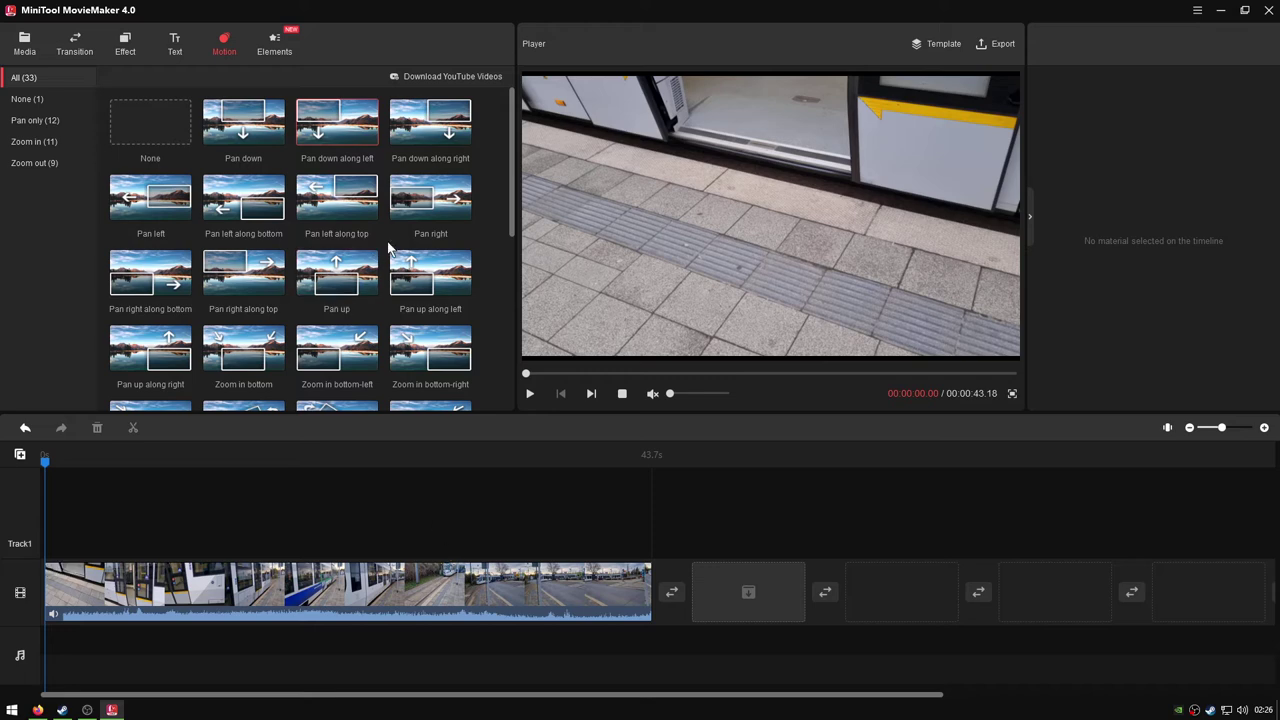
{"action": "left_click", "coordinate": [445, 140]}
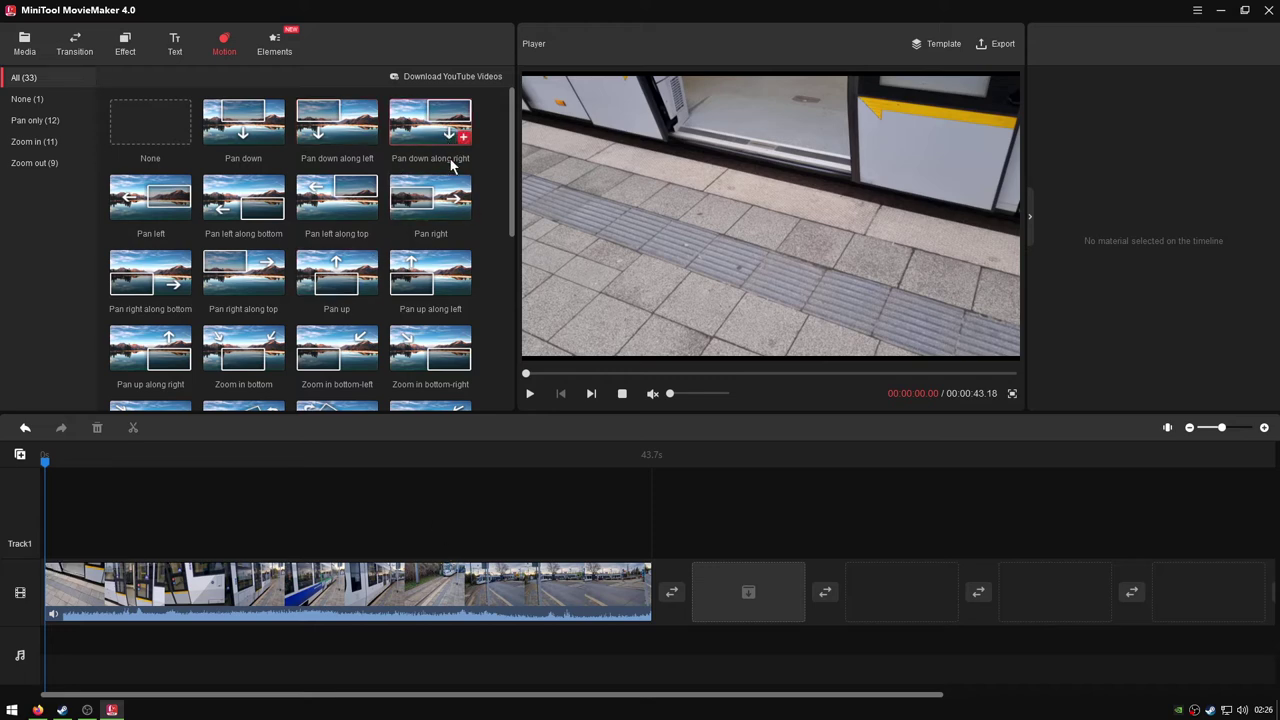
Step: Add the Subscribe 1 element at the start of the timeline and place it, enlarged to about 179%, in the lower part of the frame
{"action": "left_click", "coordinate": [273, 50]}
{"action": "scroll", "coordinate": [401, 372], "scroll_direction": "down", "scroll_amount": 4}
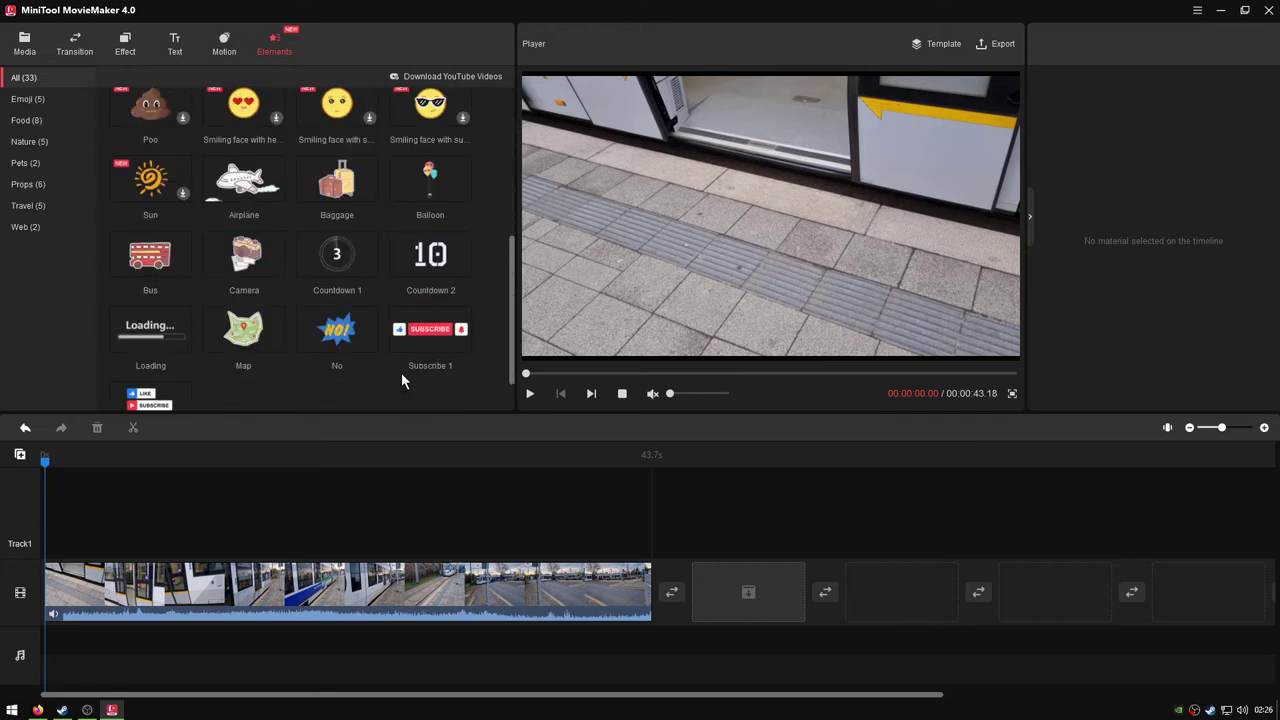
{"action": "left_click", "coordinate": [401, 368]}
{"action": "left_click", "coordinate": [463, 344]}
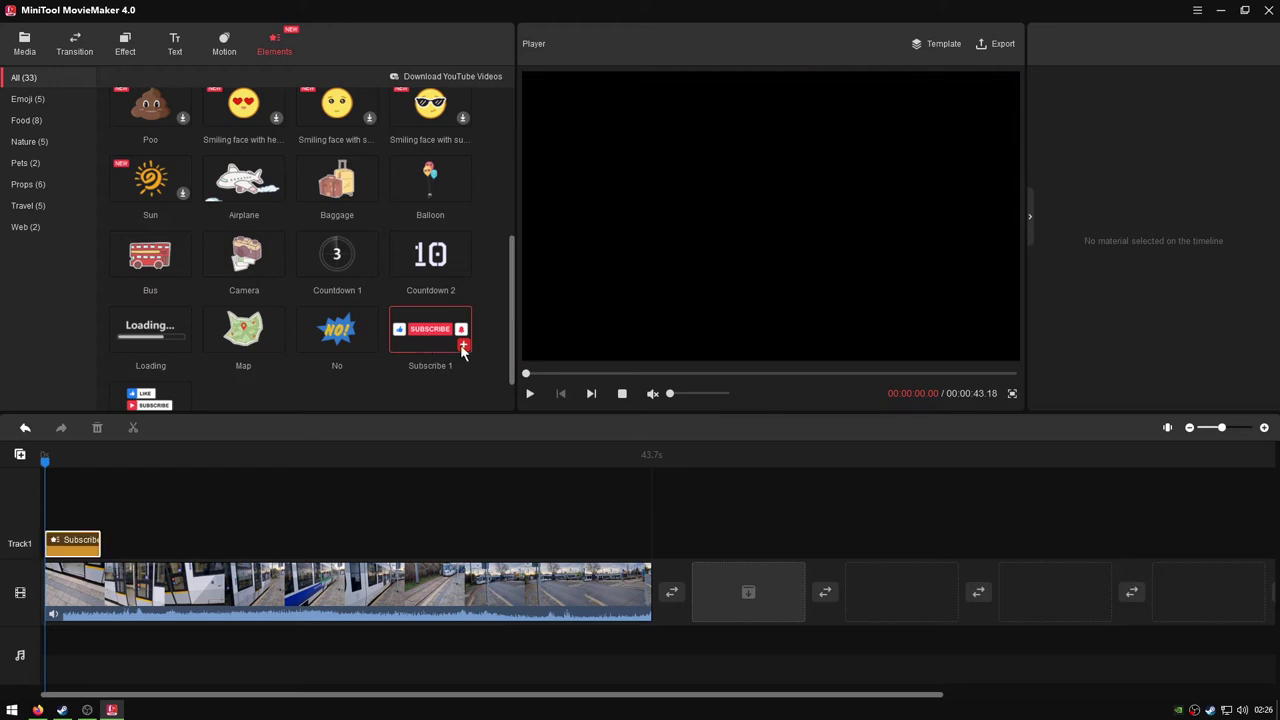
{"action": "left_click_drag", "start_coordinate": [836, 234], "coordinate": [943, 283]}
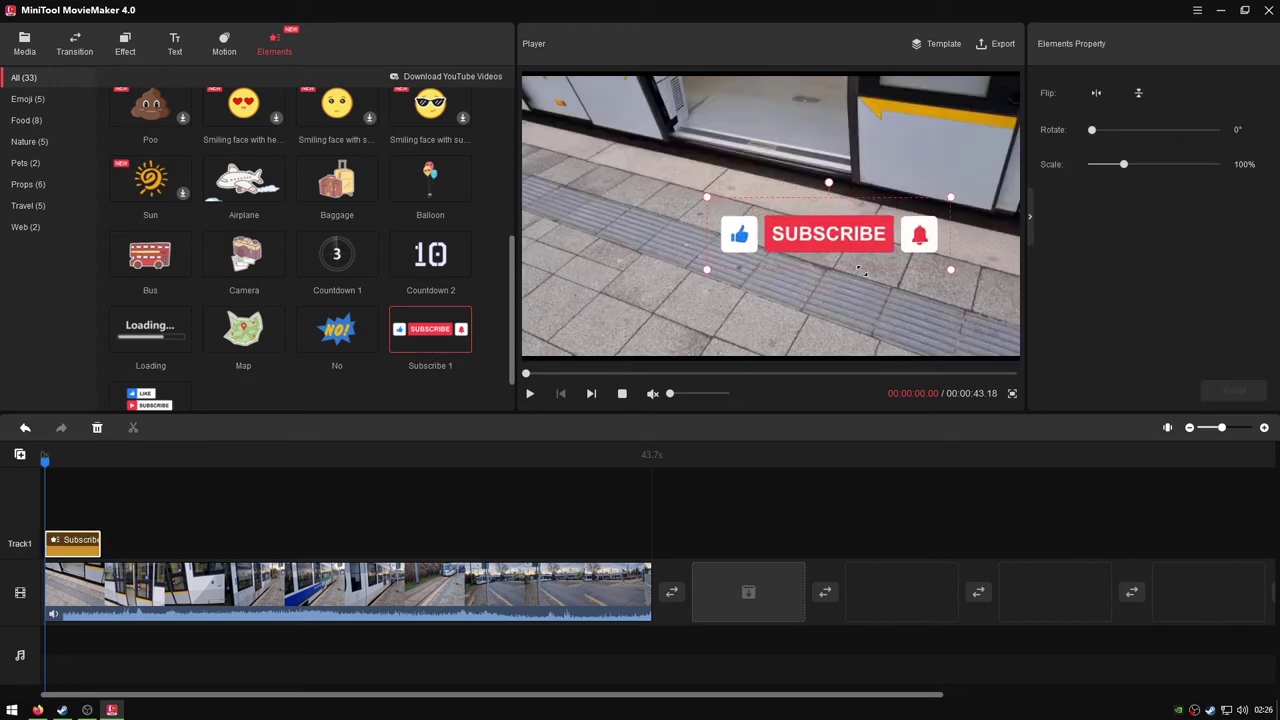
{"action": "left_click_drag", "start_coordinate": [907, 244], "coordinate": [854, 342]}
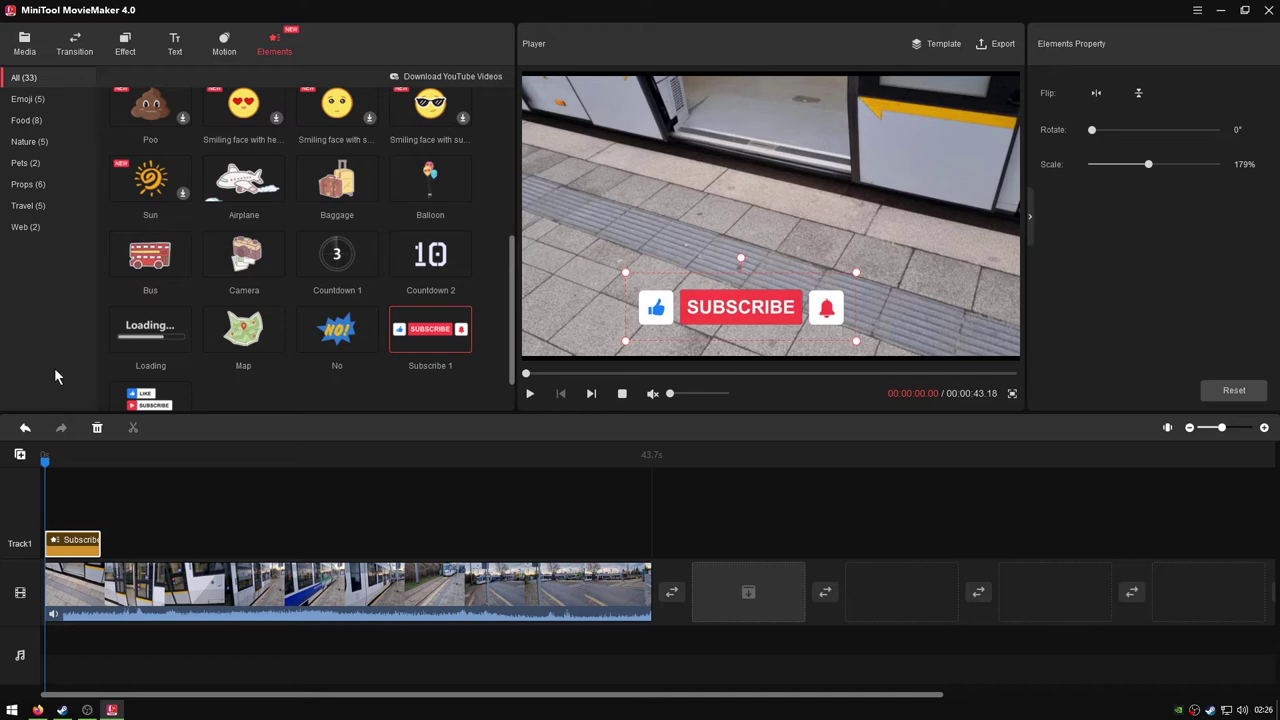
Step: Trim the start of the video clip to leave 41.2 s, and undo a further trim to 21.9 s
{"action": "left_click", "coordinate": [575, 607]}
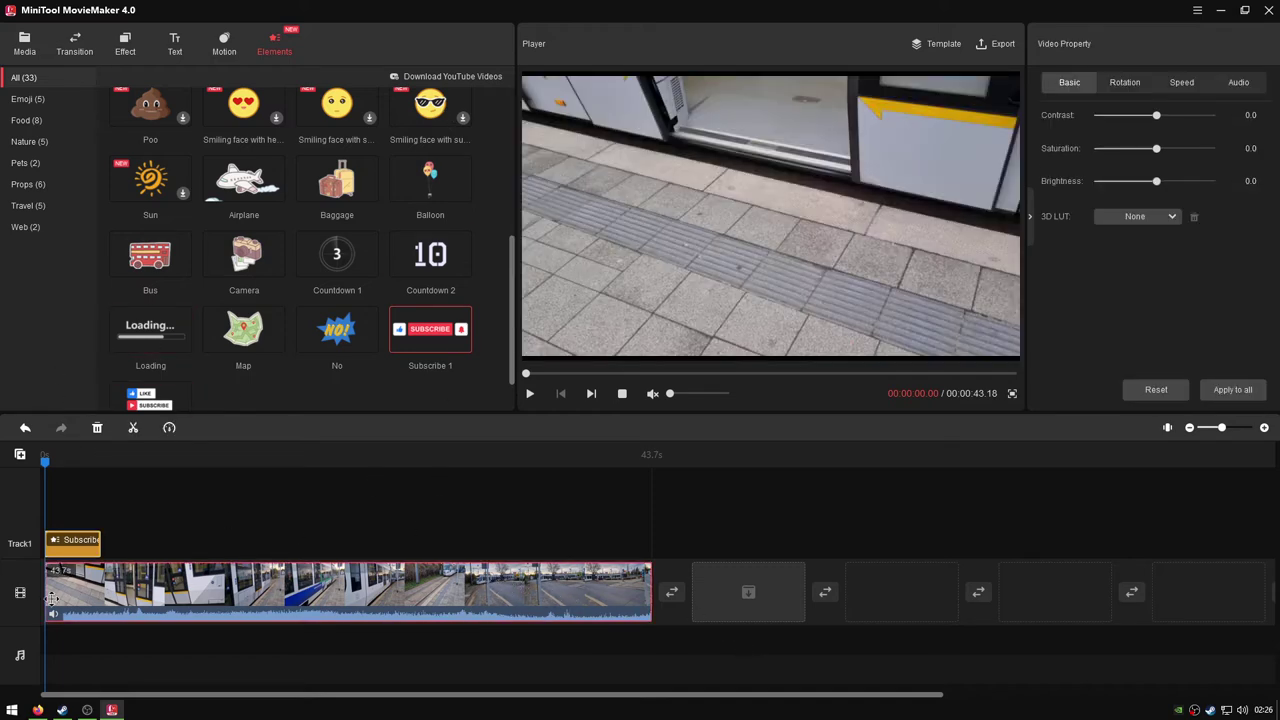
{"action": "left_click_drag", "start_coordinate": [46, 598], "coordinate": [82, 606]}
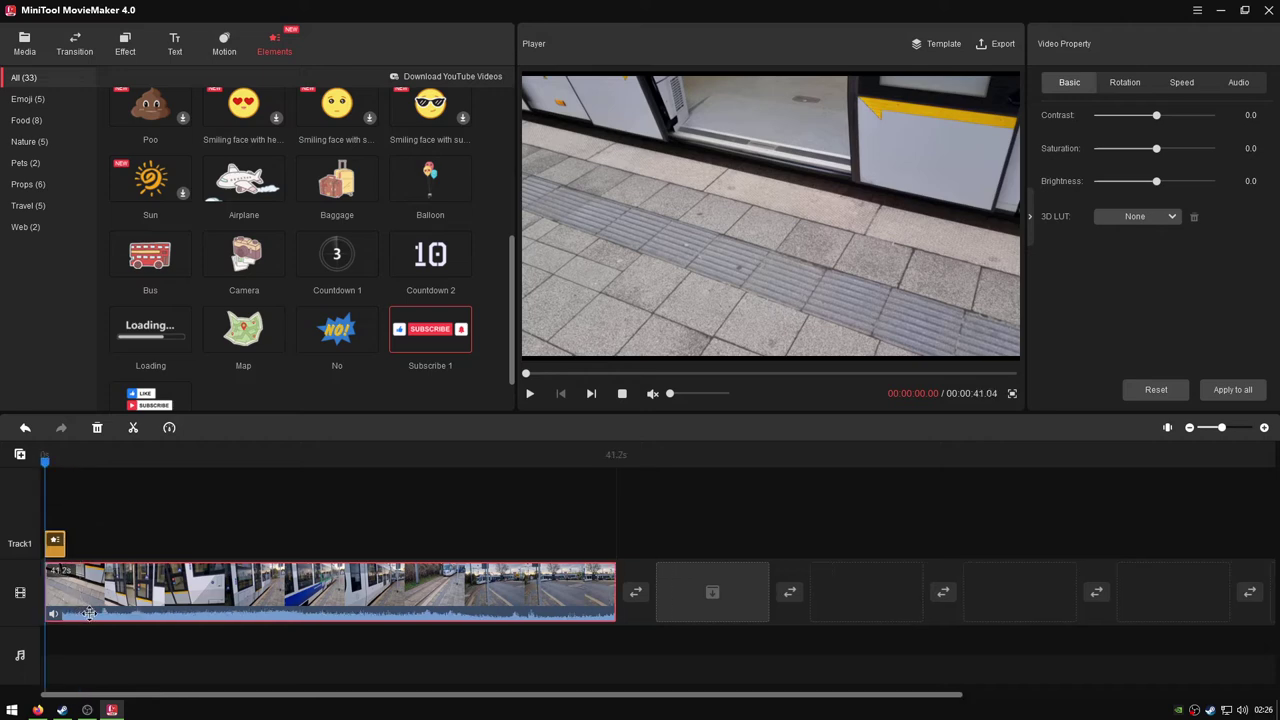
{"action": "left_click_drag", "start_coordinate": [133, 618], "coordinate": [316, 618]}
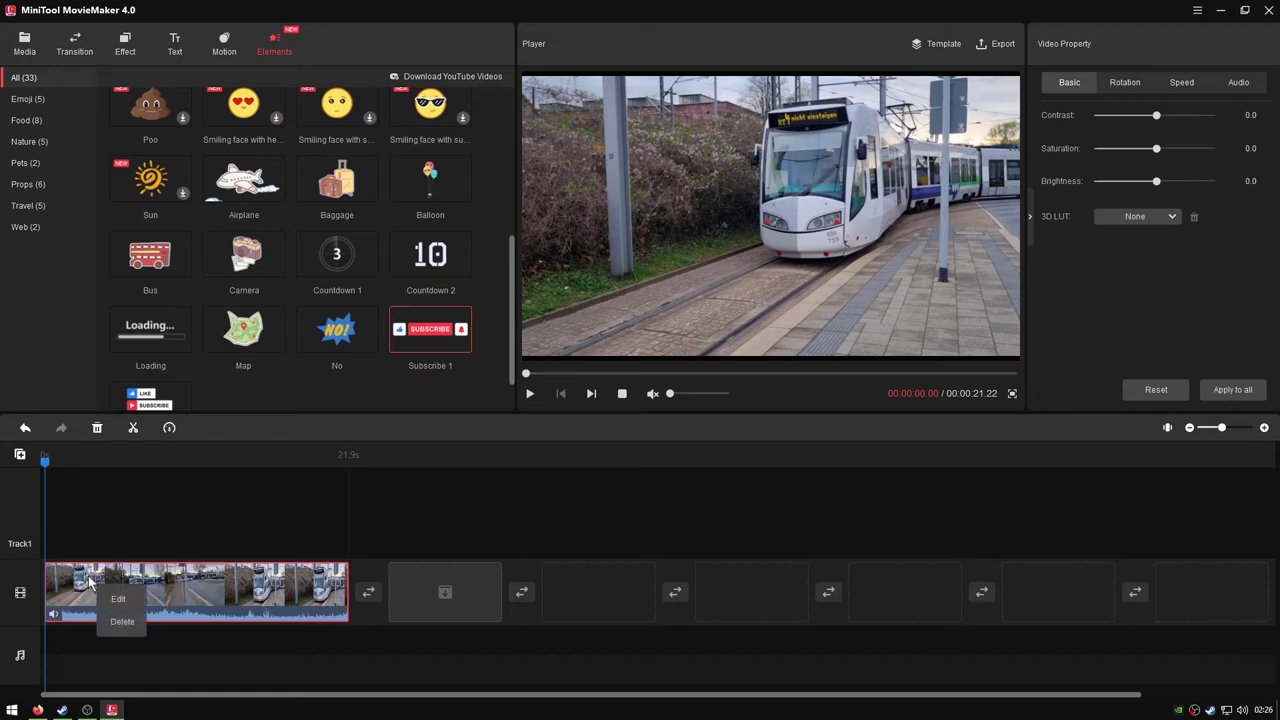
{"action": "left_click", "coordinate": [25, 427]}
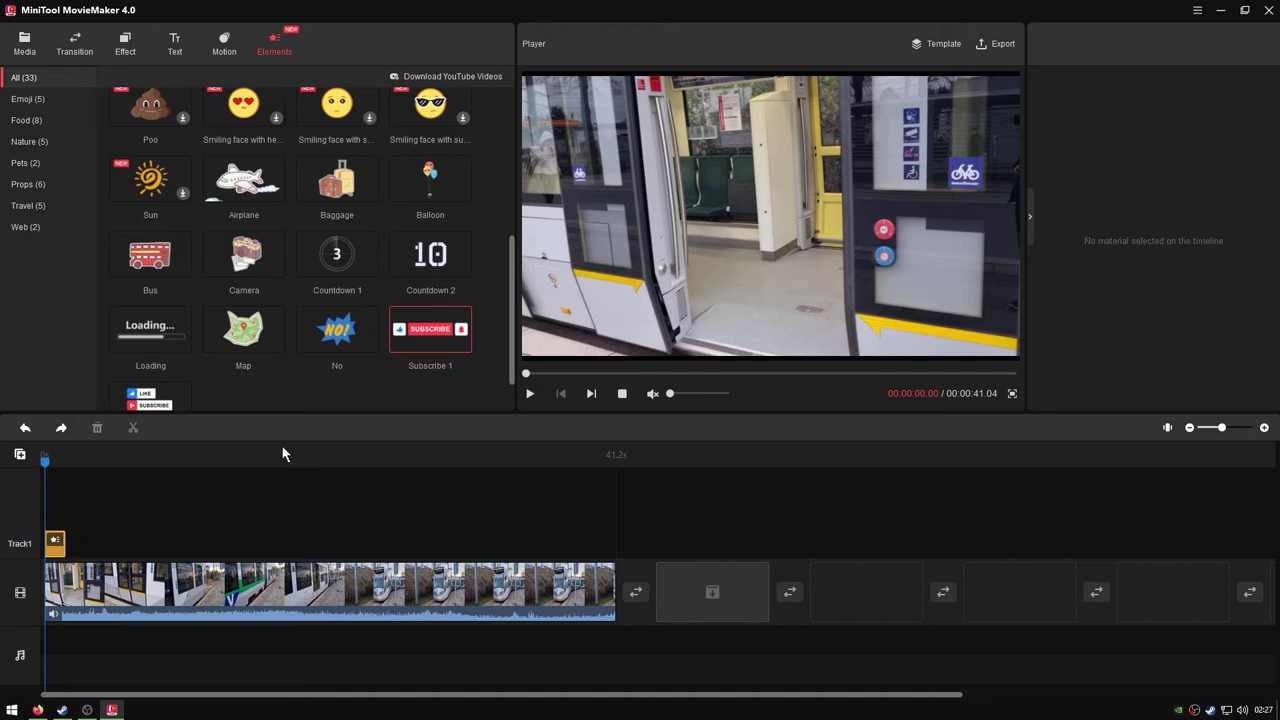
Step: Add a second Subscribe 1 element at the start of the timeline and delete the shortened one on Track1
{"action": "mouse_move", "coordinate": [427, 352]}
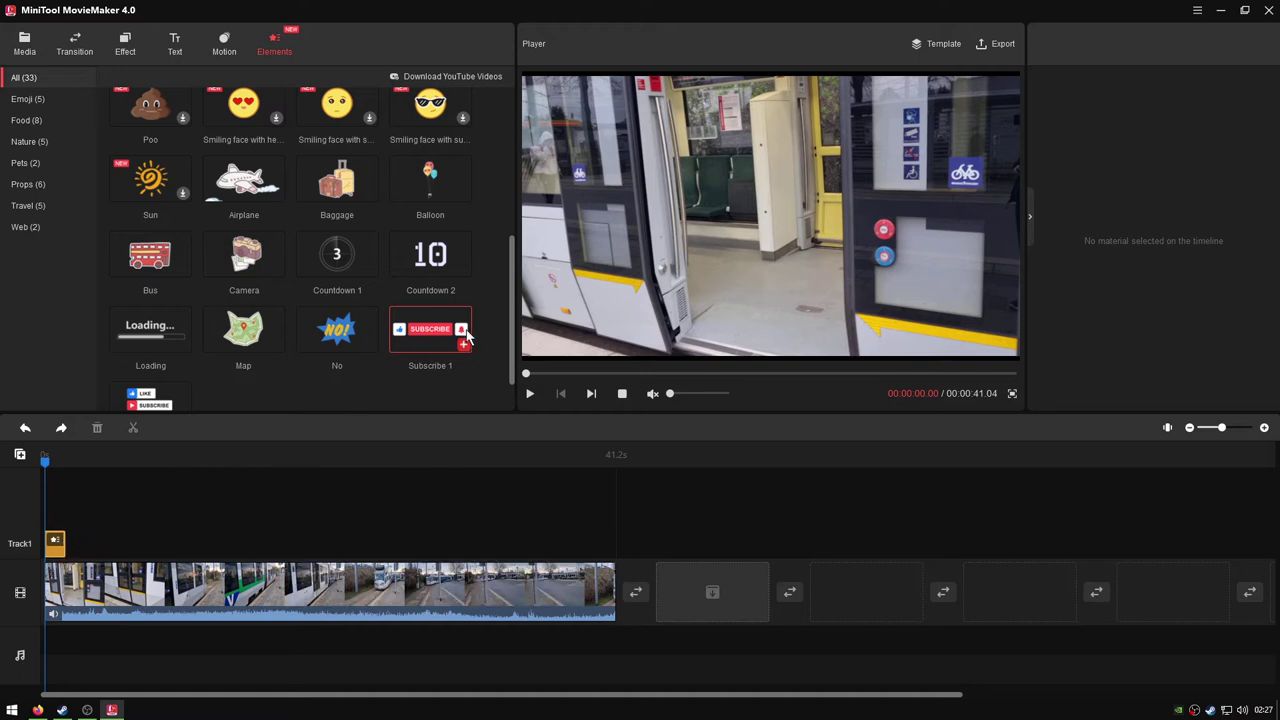
{"action": "left_click", "coordinate": [463, 344]}
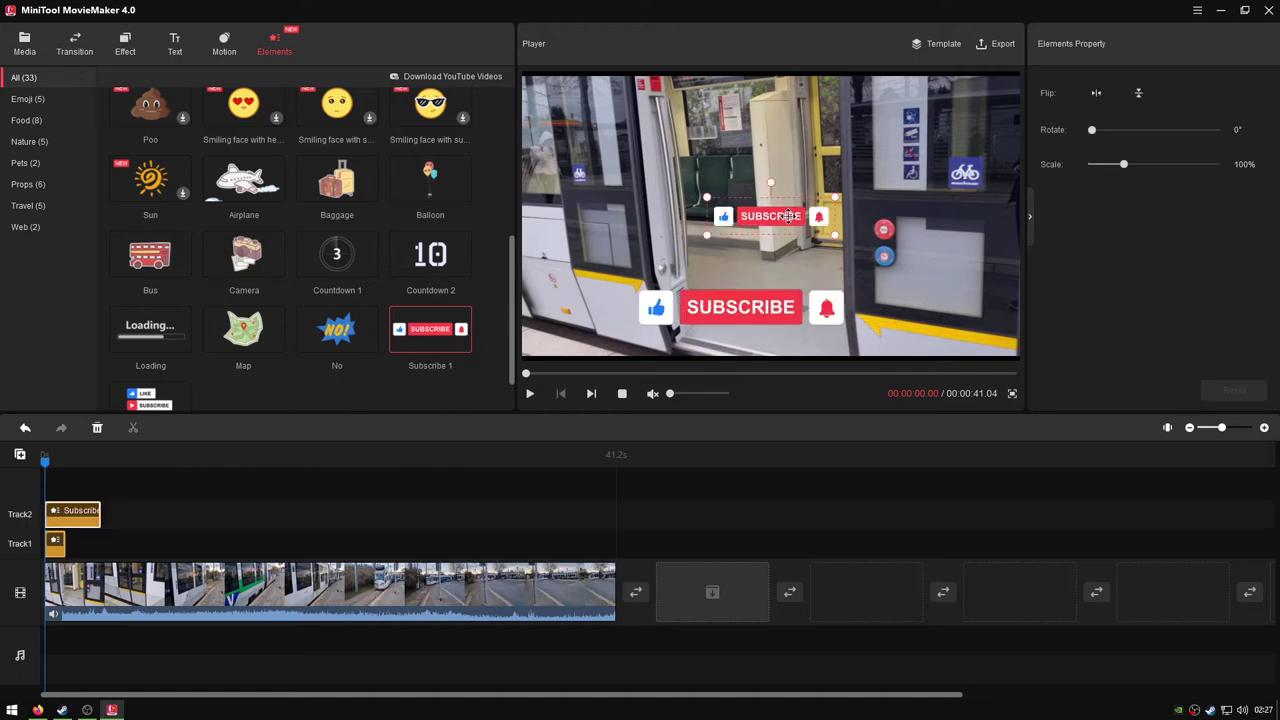
{"action": "right_click", "coordinate": [62, 510]}
{"action": "left_click", "coordinate": [55, 541]}
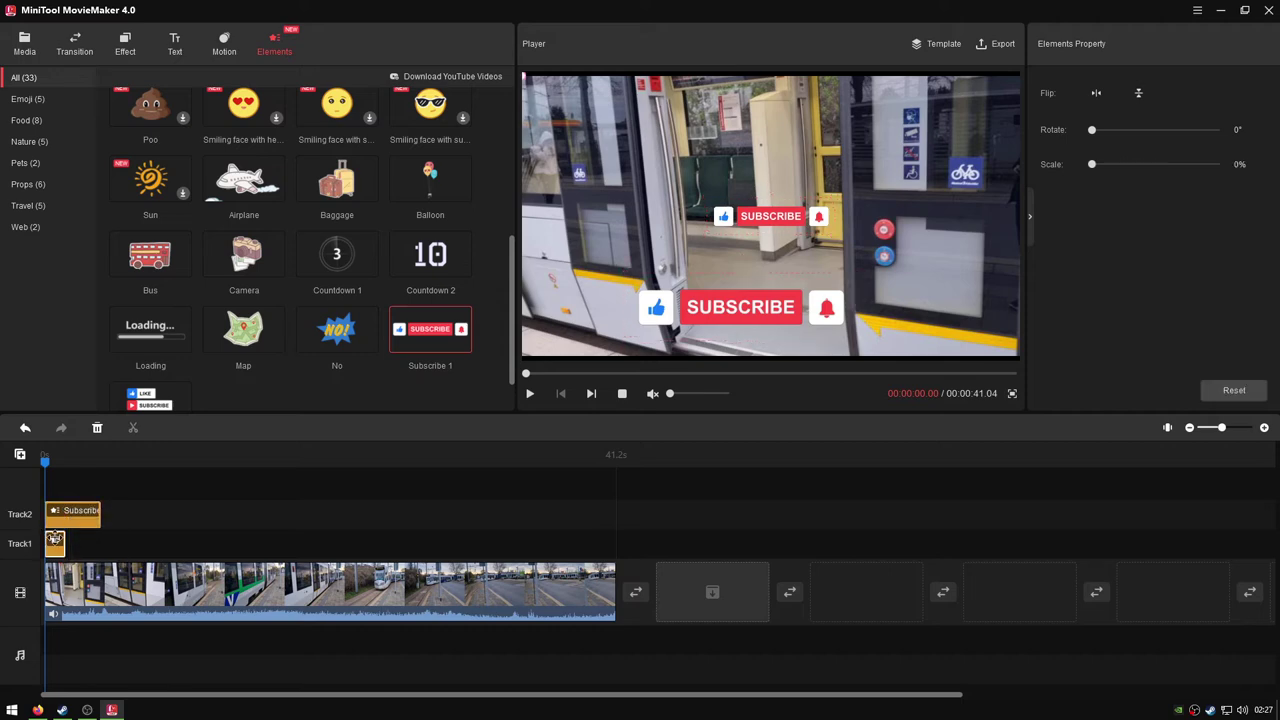
{"action": "right_click", "coordinate": [58, 543]}
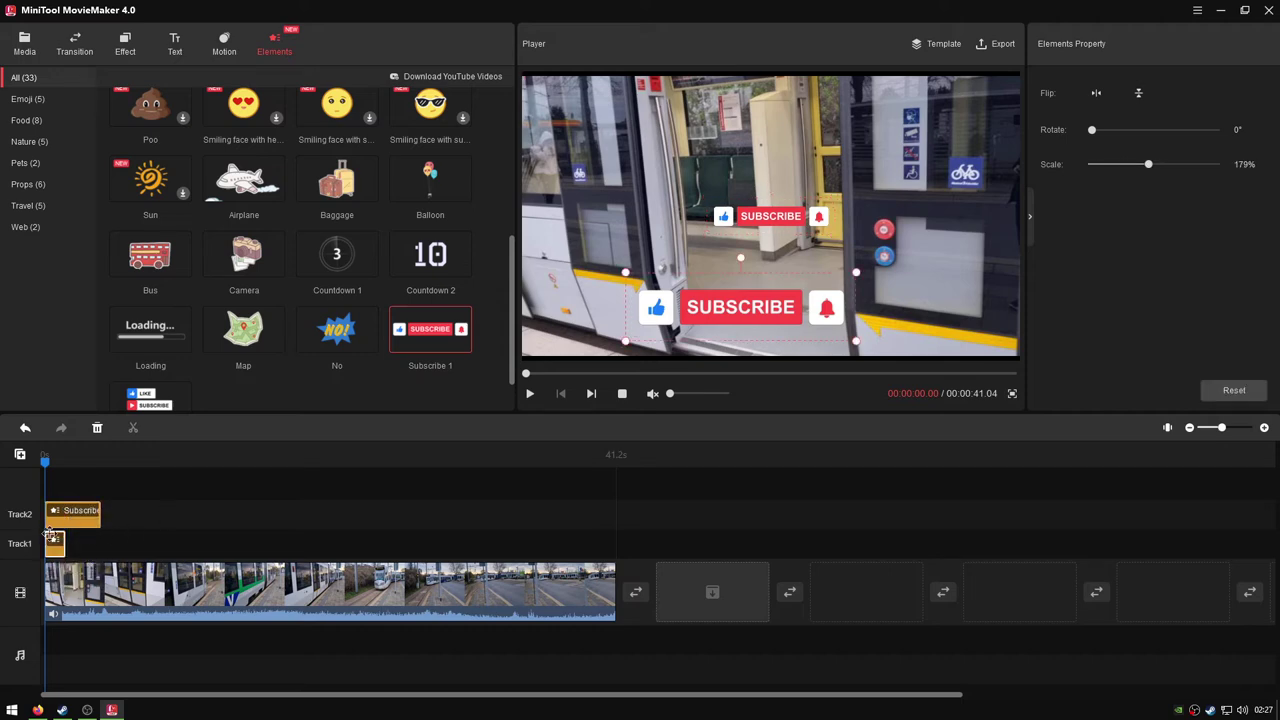
{"action": "right_click", "coordinate": [54, 541]}
{"action": "left_click", "coordinate": [72, 573]}
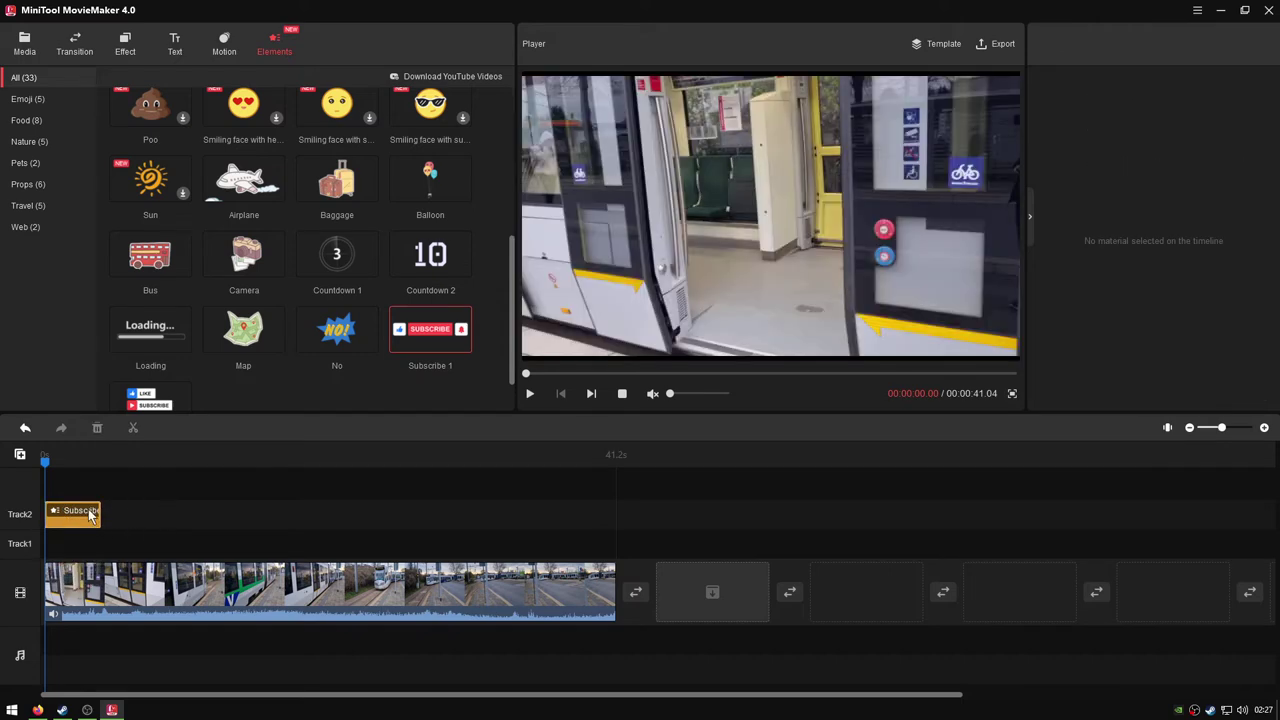
Step: Extend the Subscribe 1 element on Track2 to the full 41.2 s length of the video clip
{"action": "left_click", "coordinate": [90, 513]}
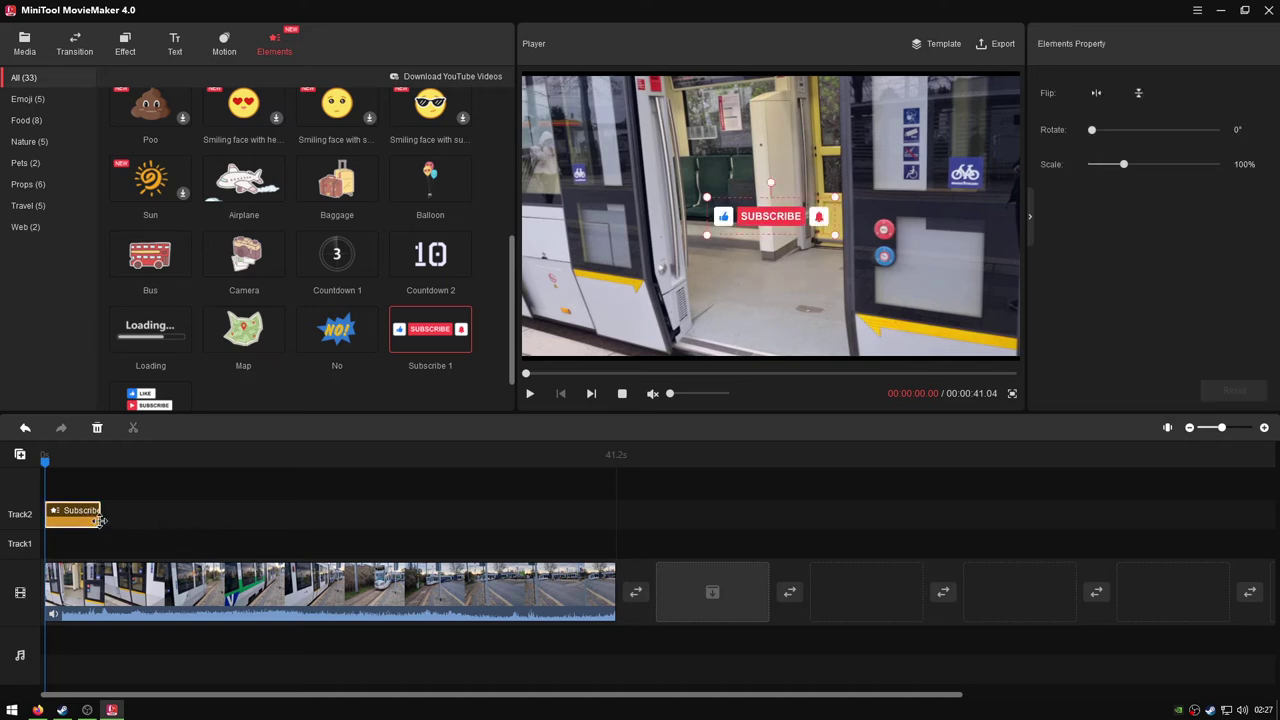
{"action": "left_click_drag", "start_coordinate": [99, 515], "coordinate": [619, 523]}
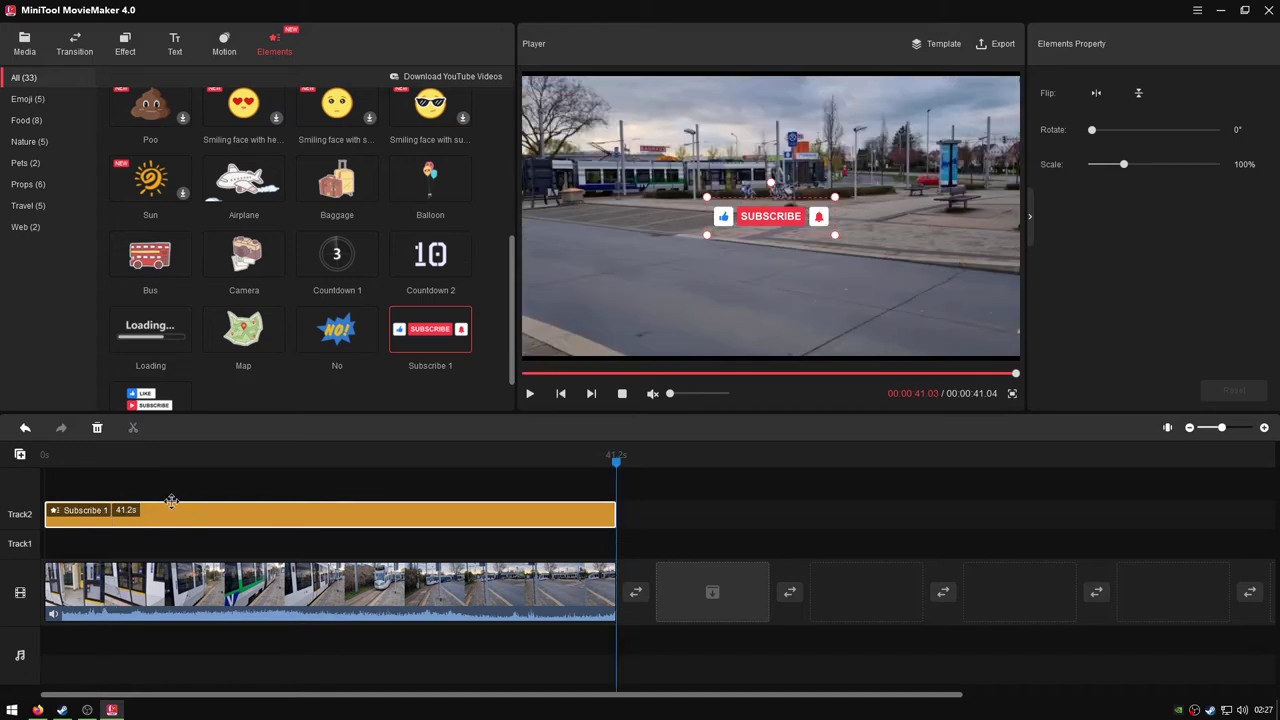
{"action": "left_click_drag", "start_coordinate": [46, 515], "coordinate": [16, 525]}
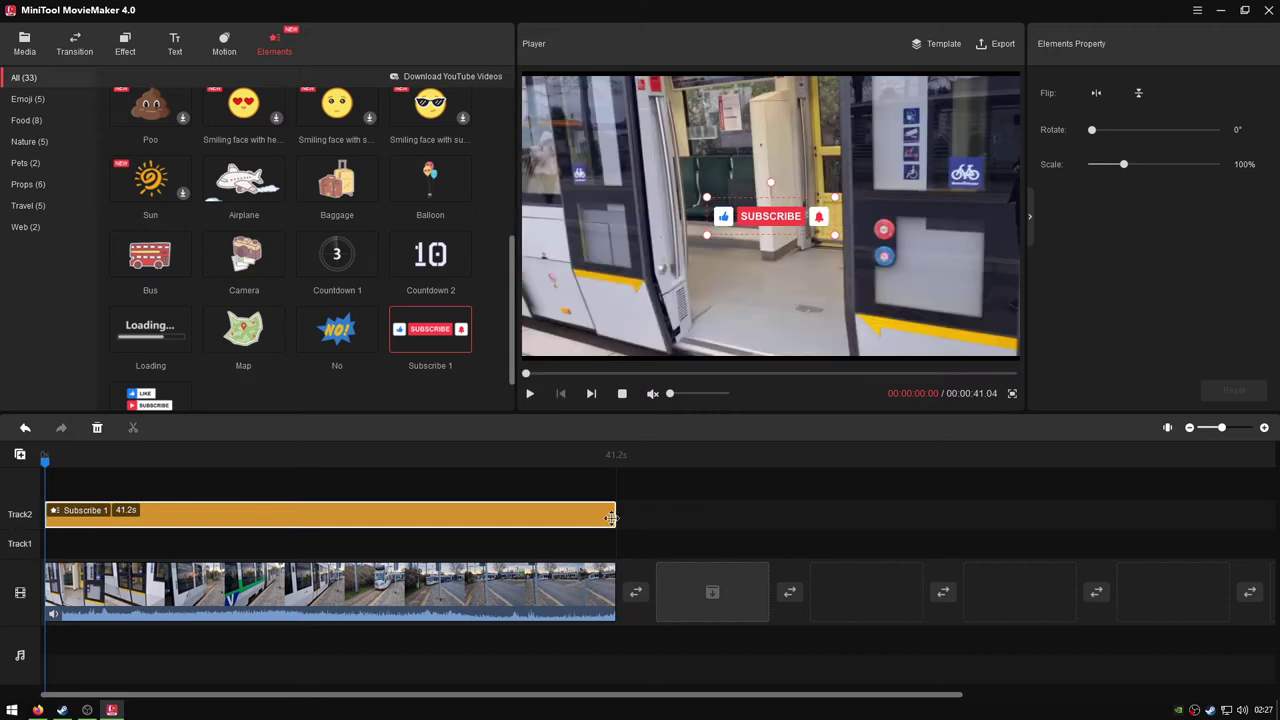
Step: Move the Subscribe 1 graphic to the lower middle of the frame and play the opening seconds to check it
{"action": "left_click_drag", "start_coordinate": [757, 214], "coordinate": [772, 320]}
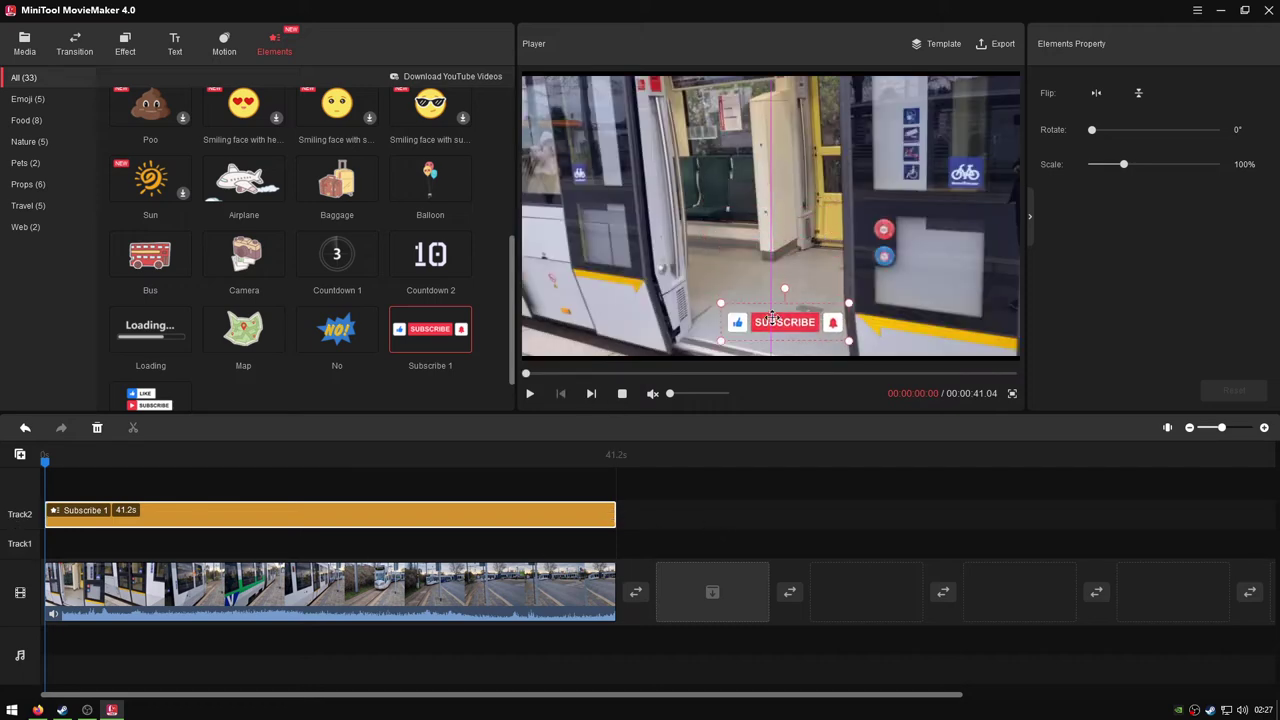
{"action": "left_click", "coordinate": [530, 394]}
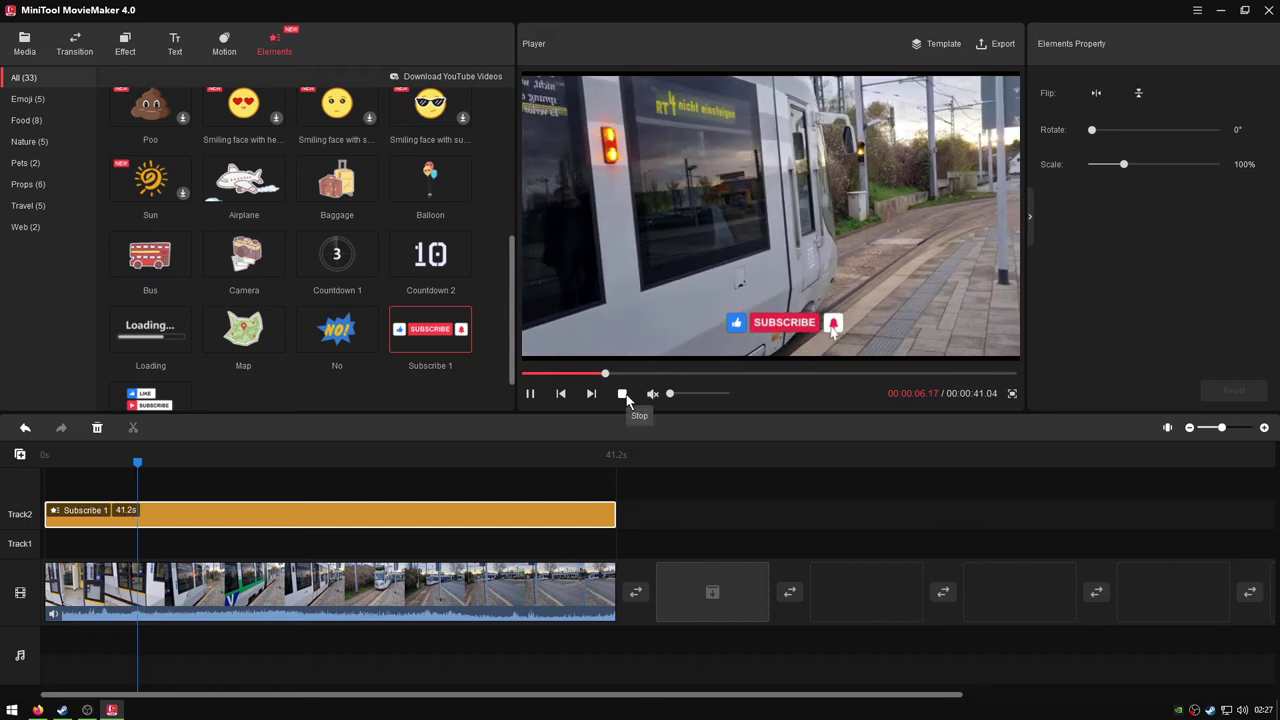
{"action": "left_click", "coordinate": [622, 394]}
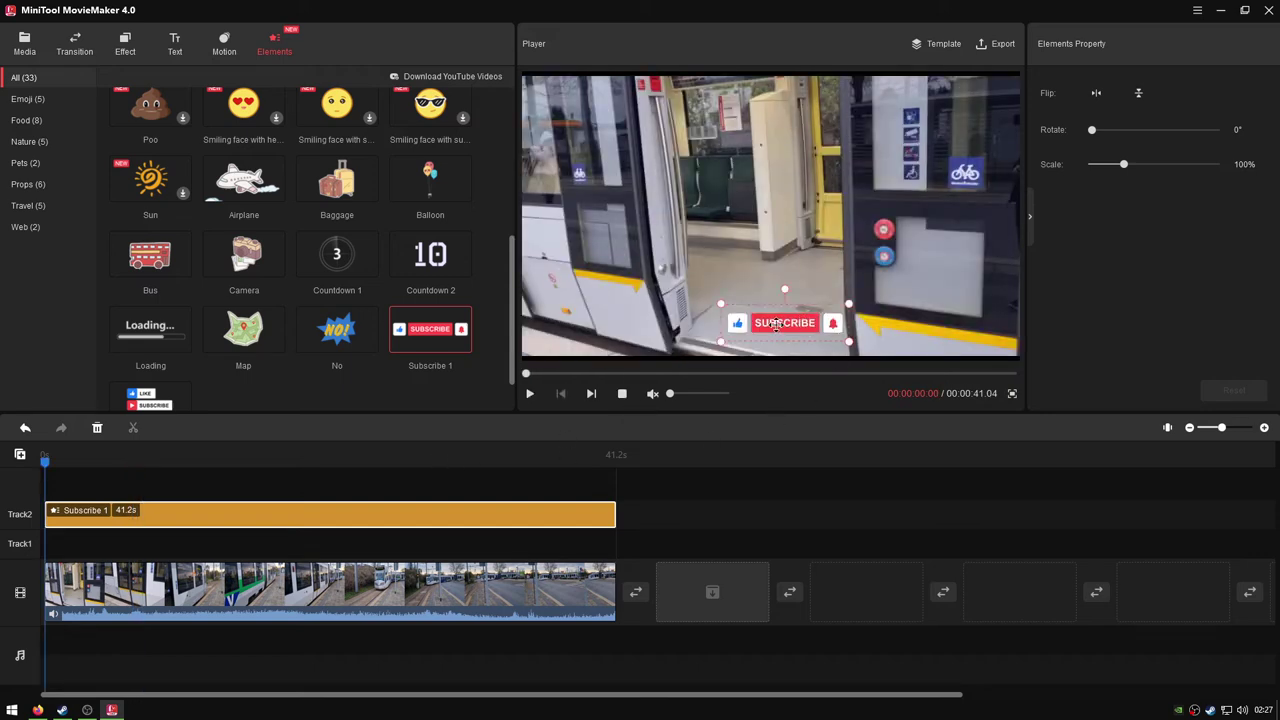
Step: Trim the start of the Subscribe 1 element so that it begins about 6 seconds in and lasts 34.8 s
{"action": "left_click_drag", "start_coordinate": [617, 524], "coordinate": [614, 562]}
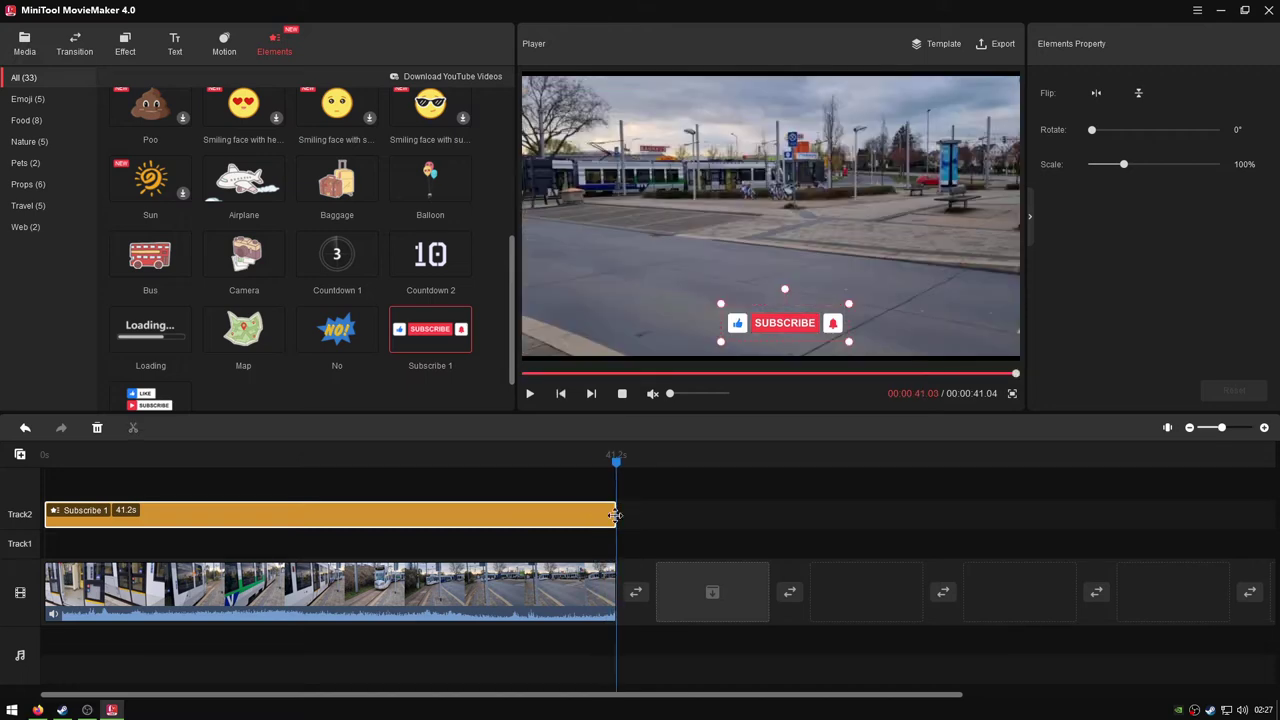
{"action": "left_click_drag", "start_coordinate": [616, 513], "coordinate": [54, 512]}
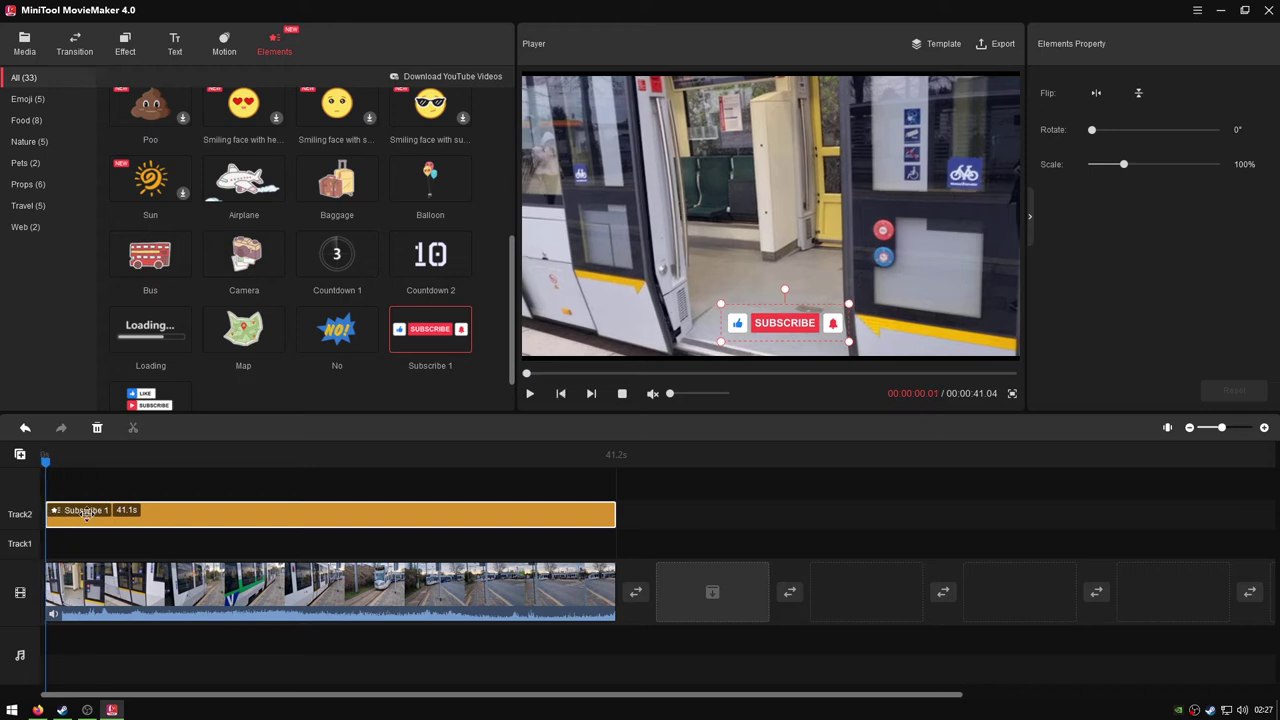
{"action": "left_click_drag", "start_coordinate": [194, 510], "coordinate": [278, 508]}
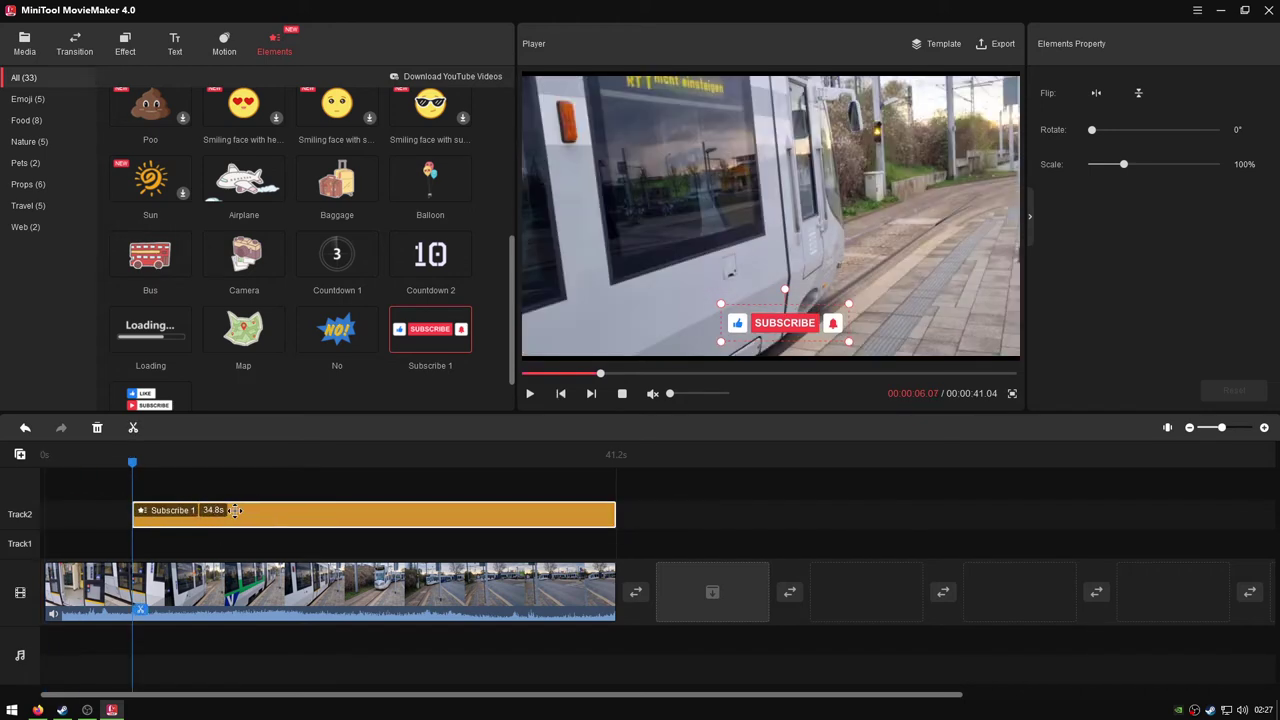
{"action": "right_click", "coordinate": [386, 522]}
{"action": "left_click", "coordinate": [410, 557]}
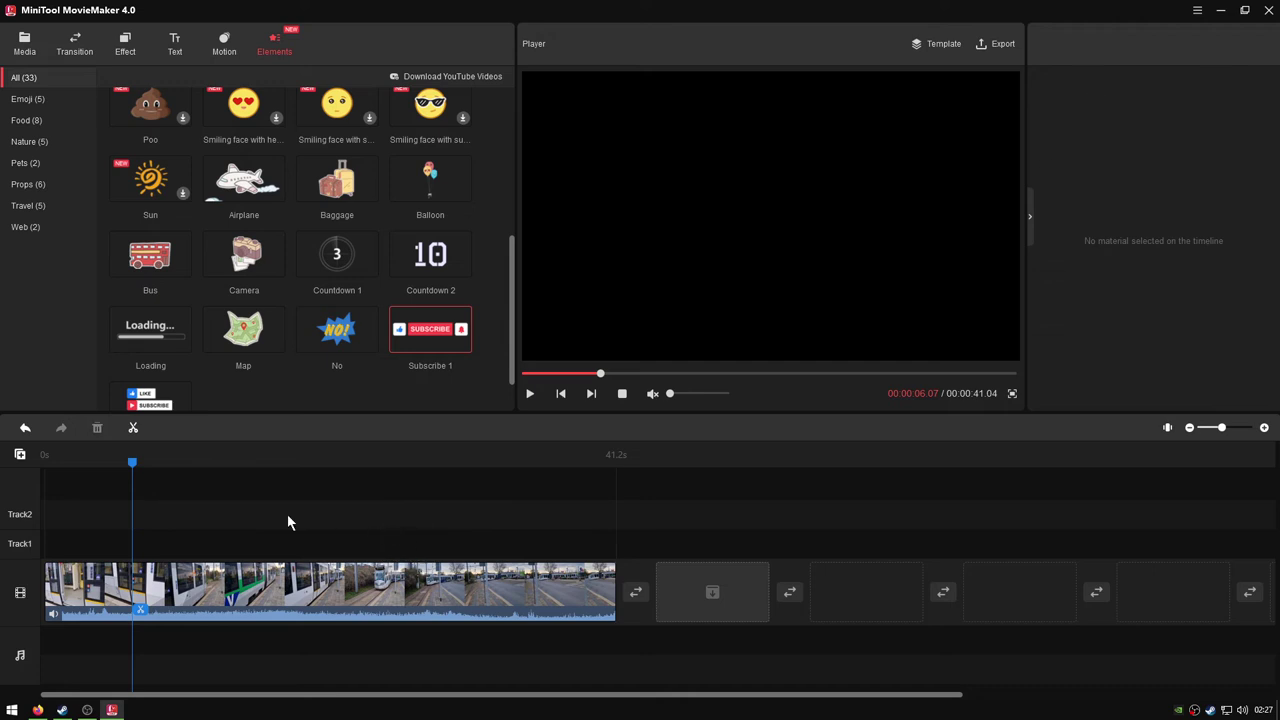
{"action": "left_click", "coordinate": [25, 427]}
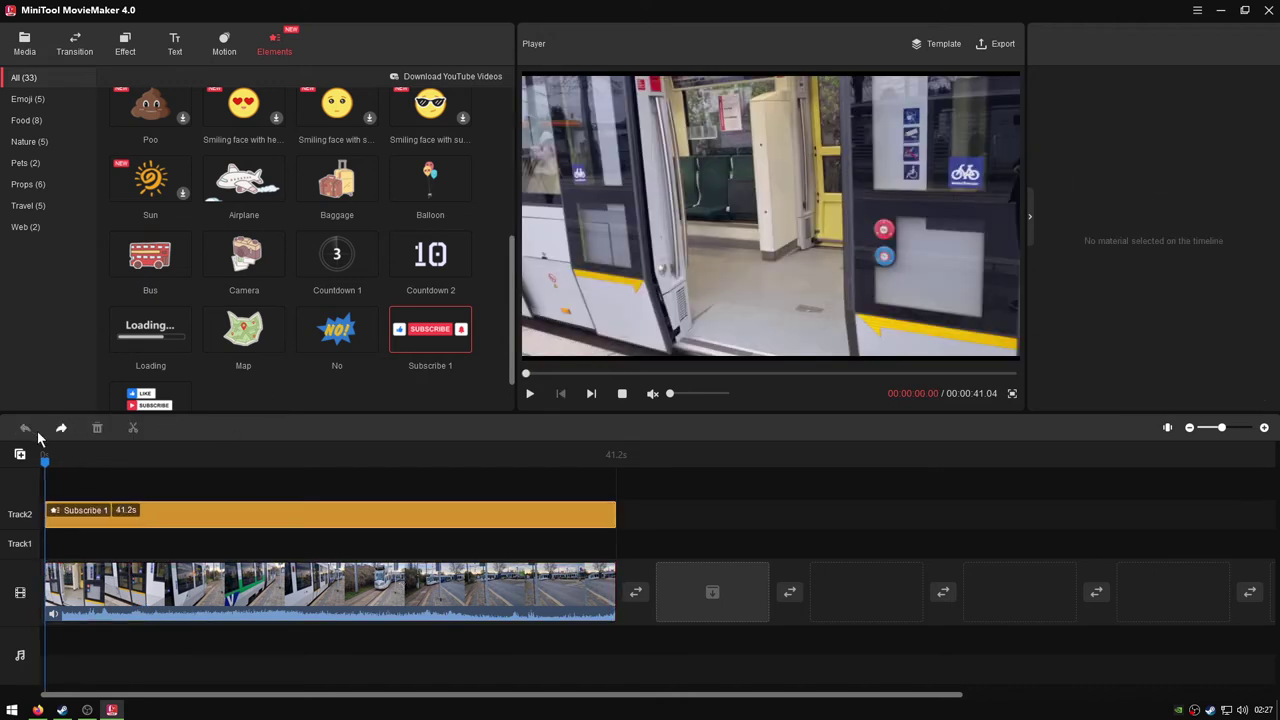
Step: Delete the full-length Subscribe 1 element from Track2
{"action": "left_click", "coordinate": [120, 512]}
{"action": "right_click", "coordinate": [120, 512]}
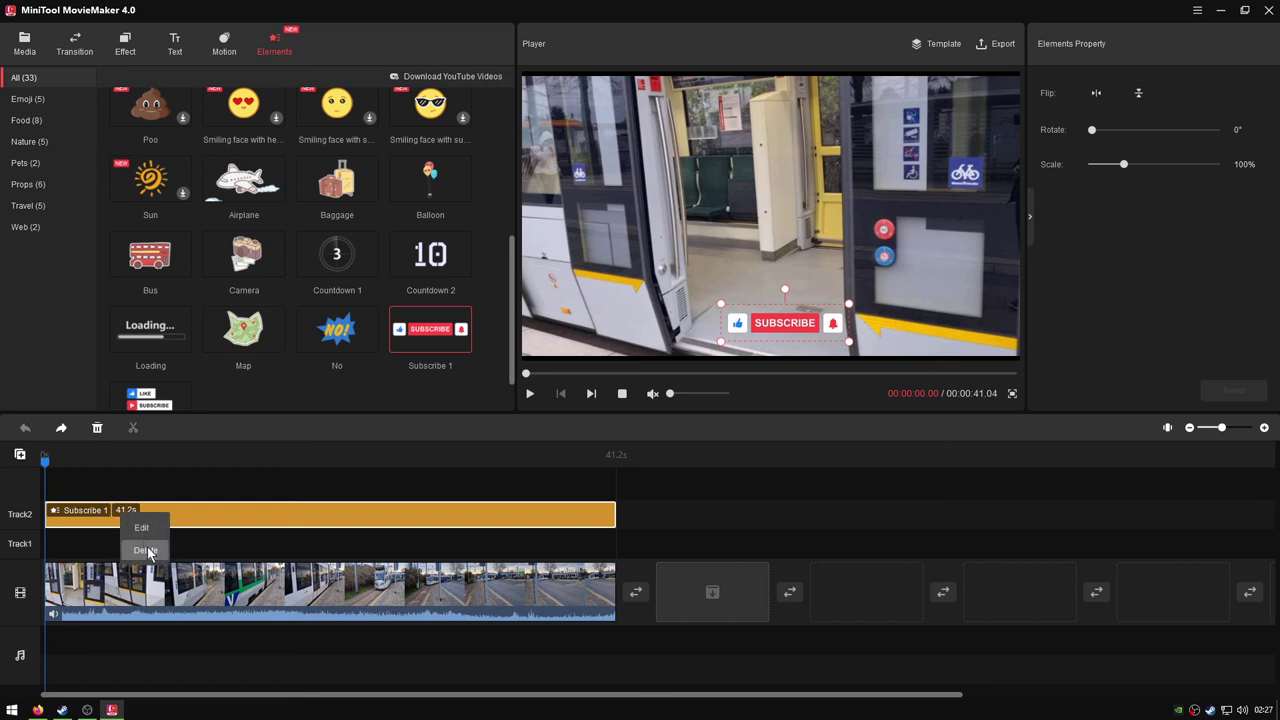
{"action": "left_click", "coordinate": [151, 555]}
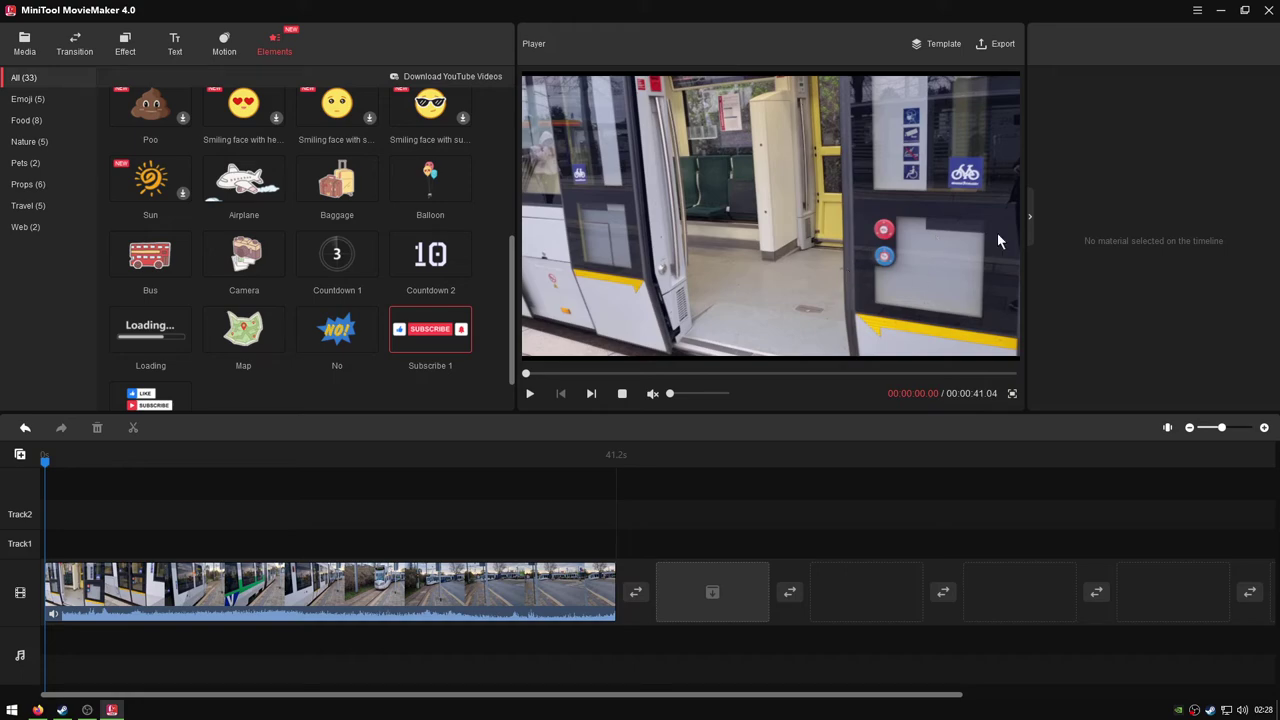
Step: Open the movie's export dialog and show the Desktop folder in File Explorer
{"action": "left_click", "coordinate": [998, 46]}
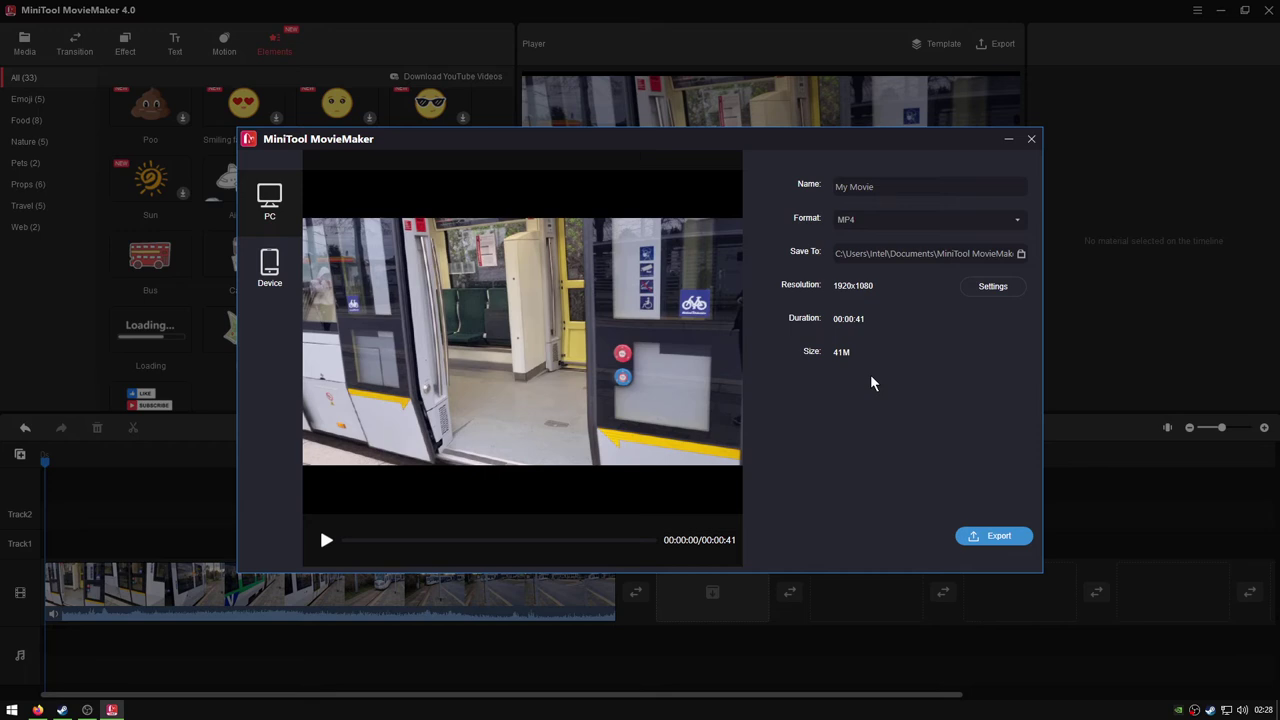
{"action": "right_click", "coordinate": [12, 710]}
{"action": "left_click", "coordinate": [100, 612]}
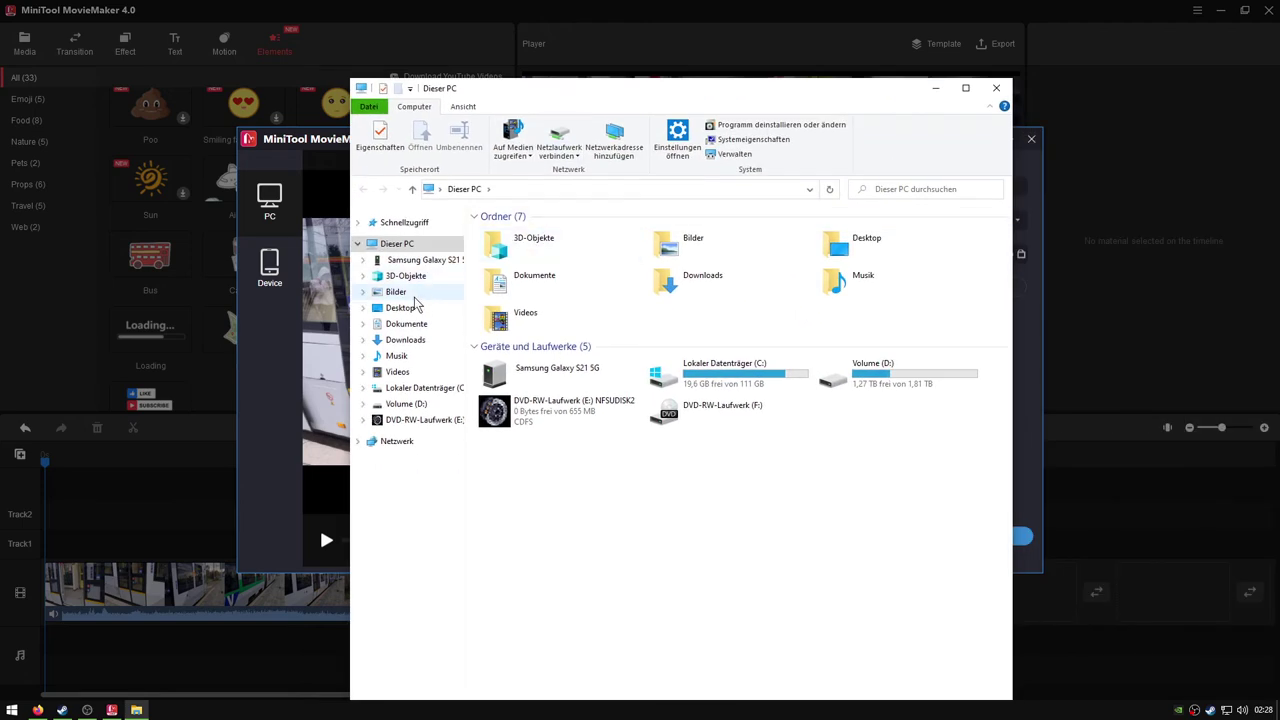
{"action": "left_click", "coordinate": [410, 307]}
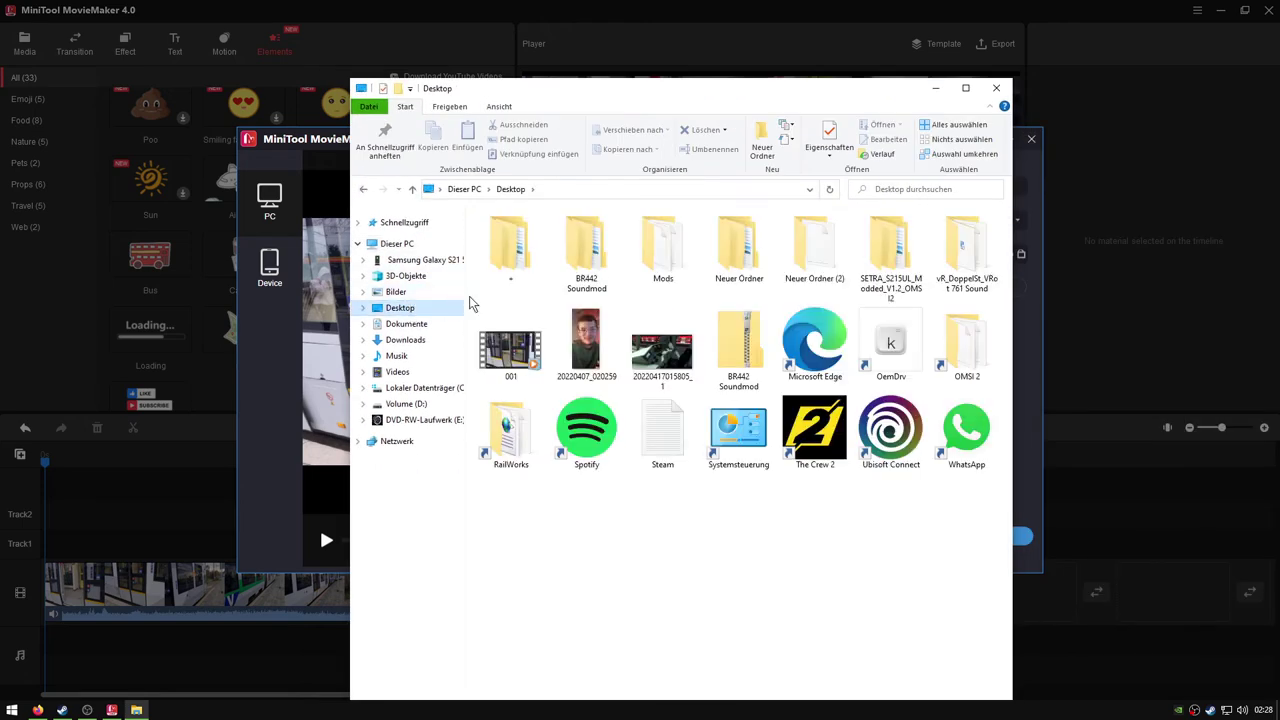
Step: Return to the export dialog, review the available resolutions in its video settings and cancel without changing them
{"action": "left_click", "coordinate": [270, 487]}
{"action": "left_click", "coordinate": [989, 286]}
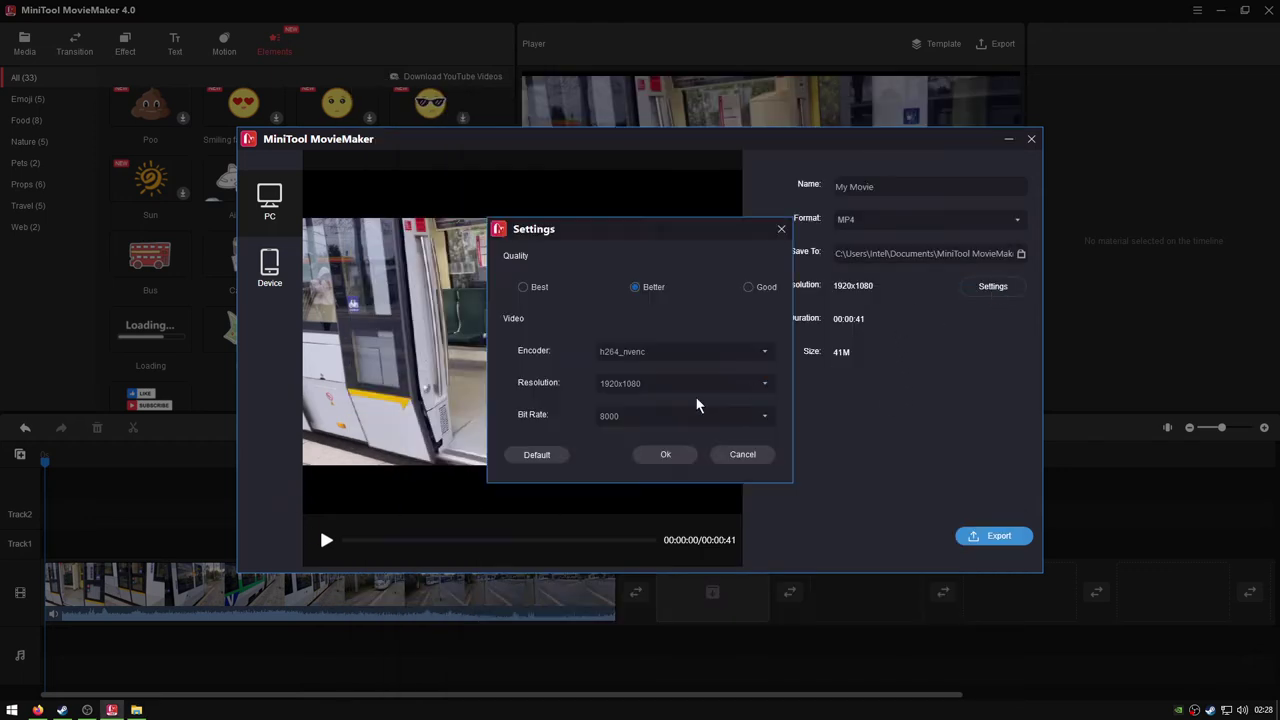
{"action": "left_click", "coordinate": [681, 383]}
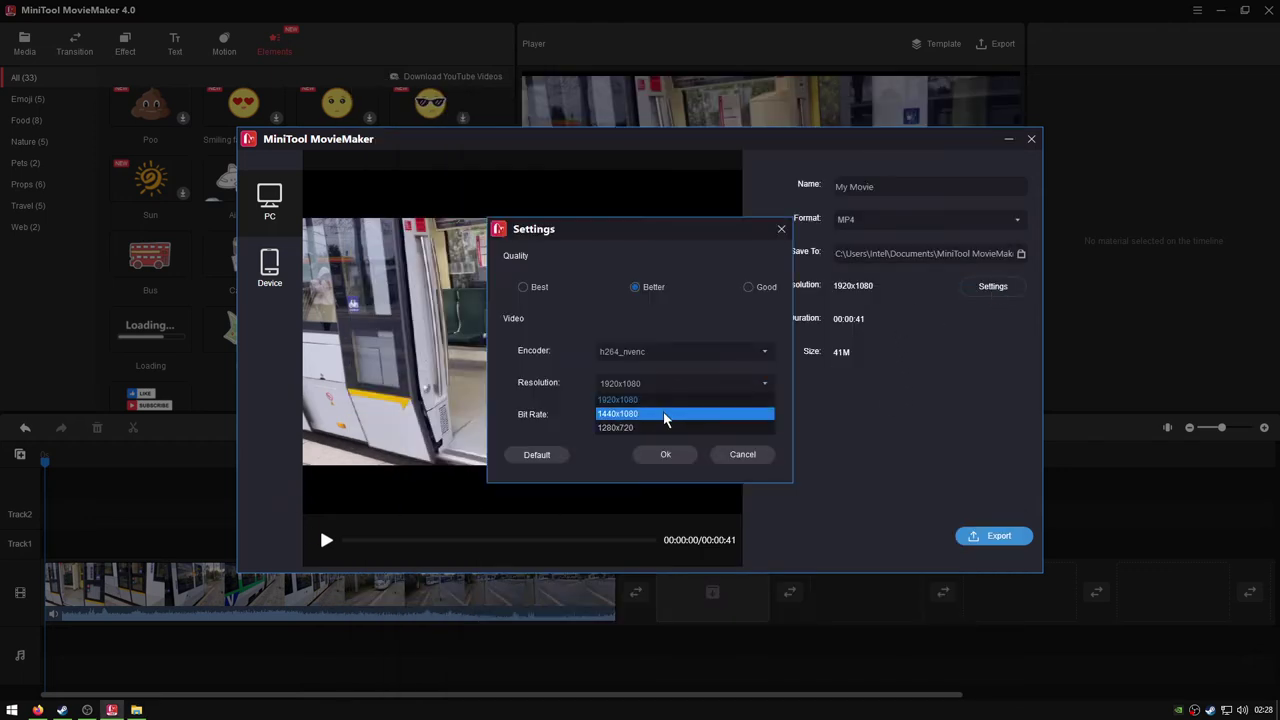
{"action": "left_click", "coordinate": [759, 457]}
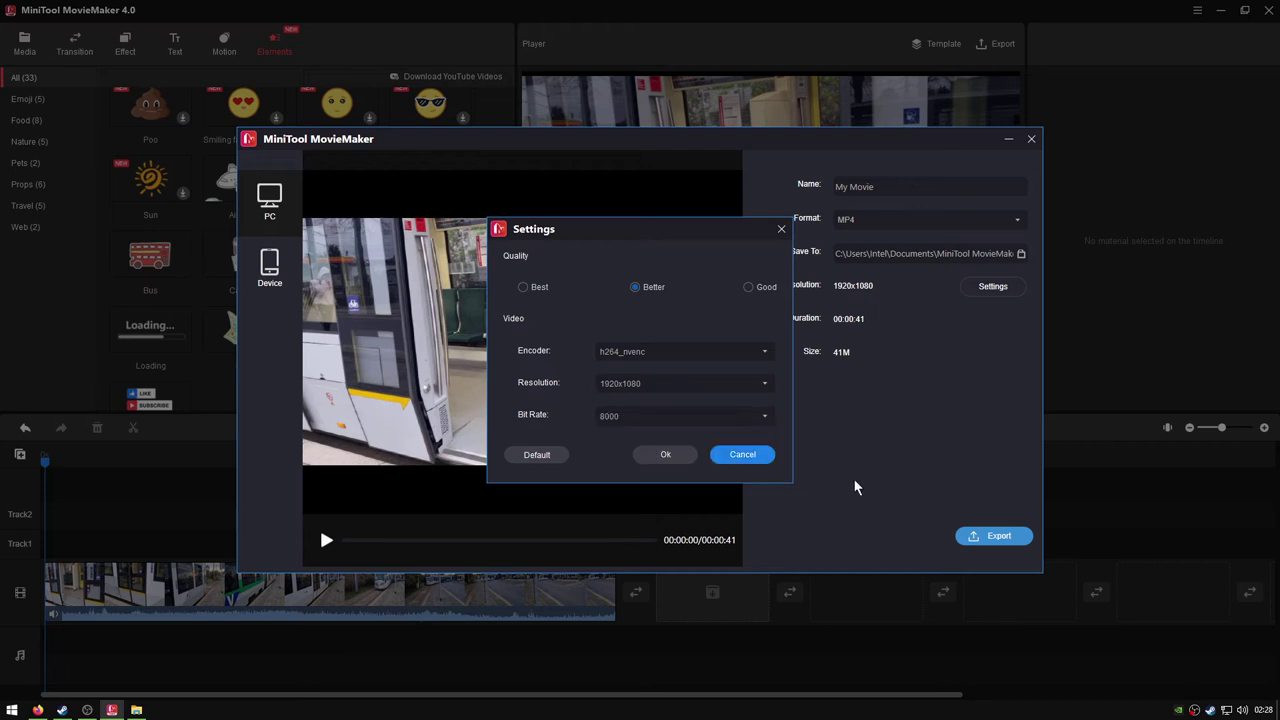
{"action": "left_click", "coordinate": [742, 454]}
Step: Look up the frame width and height of source video 001 in its file properties, and close File Explorer
{"action": "left_click", "coordinate": [137, 709]}
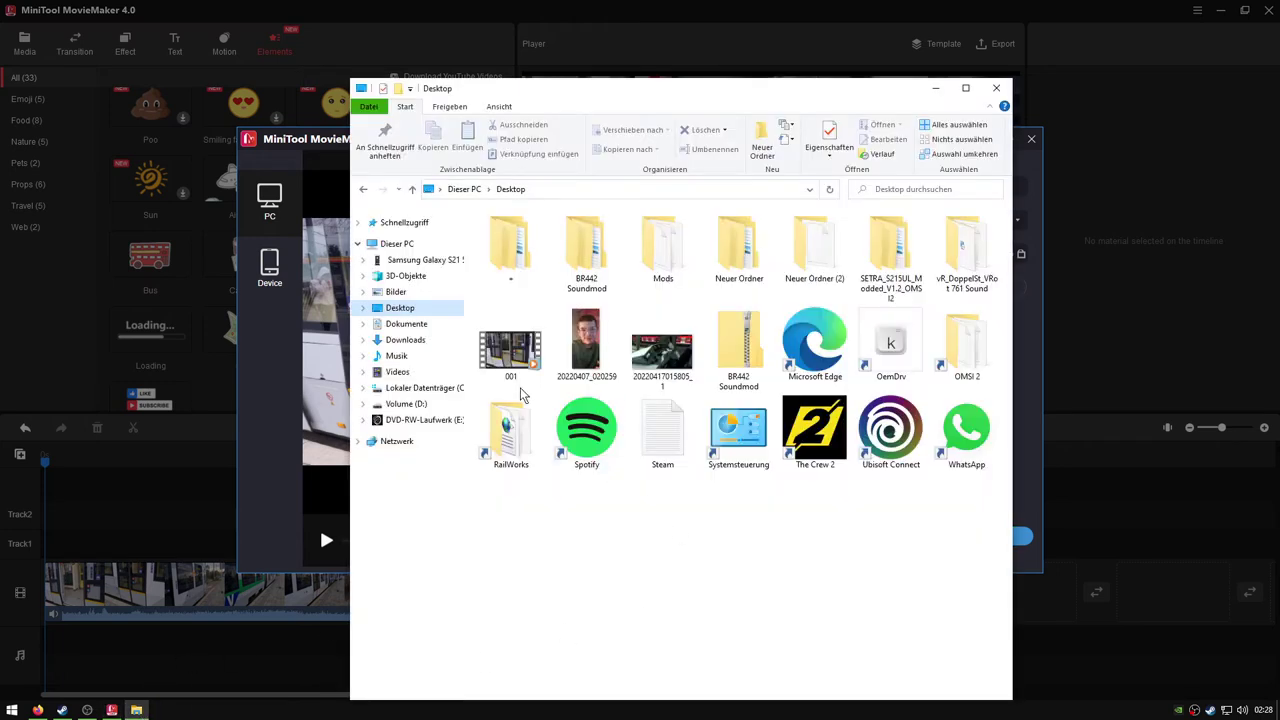
{"action": "right_click", "coordinate": [529, 355]}
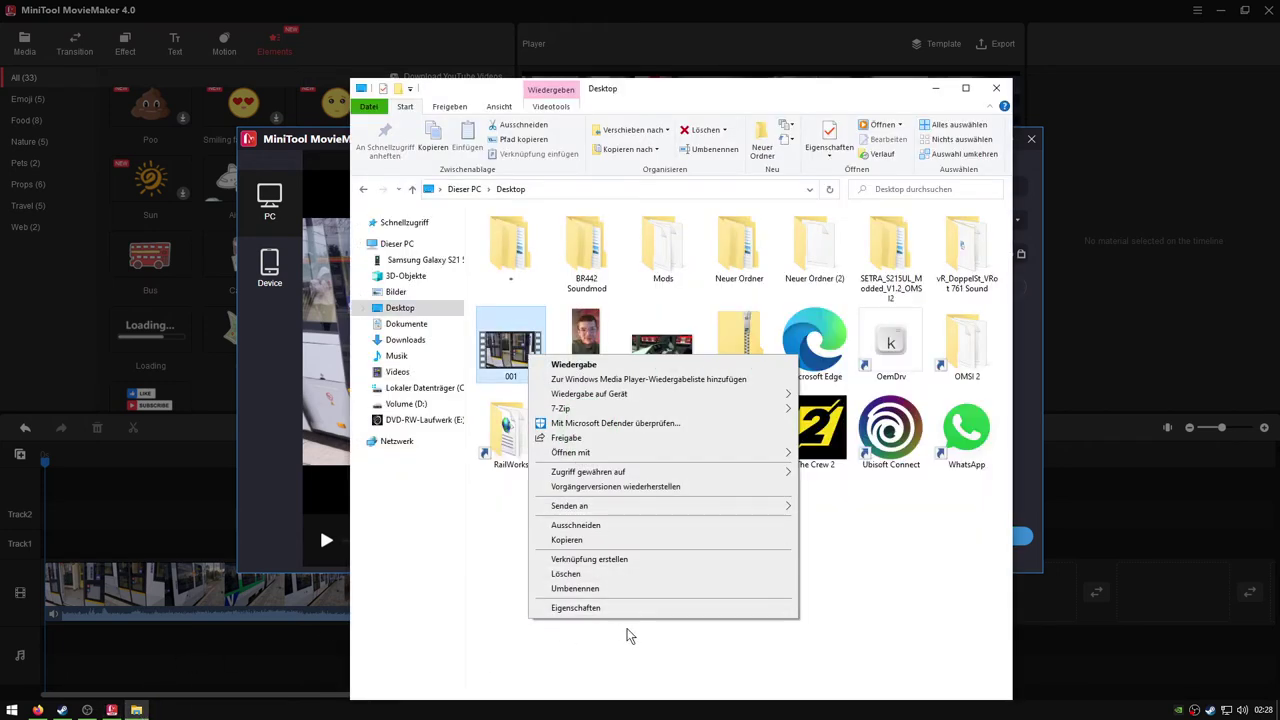
{"action": "left_click", "coordinate": [611, 607]}
{"action": "left_click_drag", "start_coordinate": [674, 367], "coordinate": [660, 182]}
{"action": "left_click", "coordinate": [619, 203]}
{"action": "mouse_move", "coordinate": [742, 287]}
{"action": "left_mouse_down"}
{"action": "mouse_move", "coordinate": [741, 311]}
{"action": "mouse_move", "coordinate": [741, 300]}
{"action": "left_mouse_up"}
{"action": "left_click", "coordinate": [556, 294]}
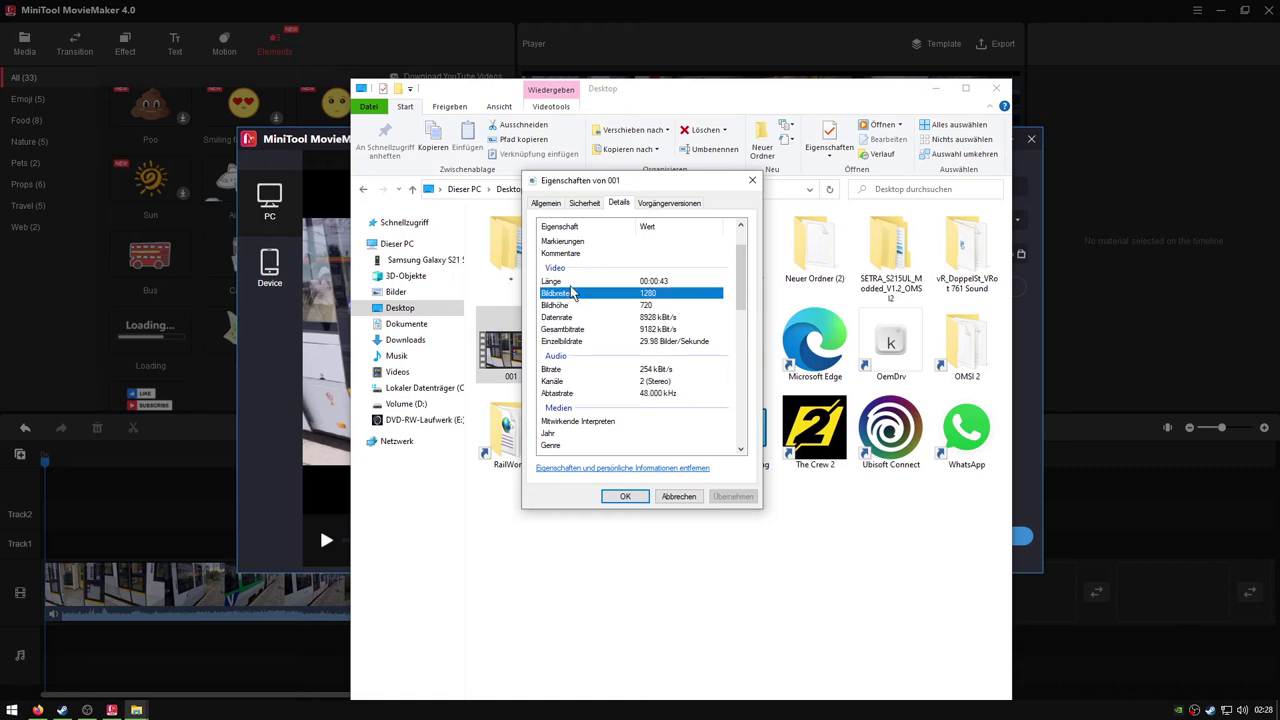
{"action": "left_click", "coordinate": [677, 497]}
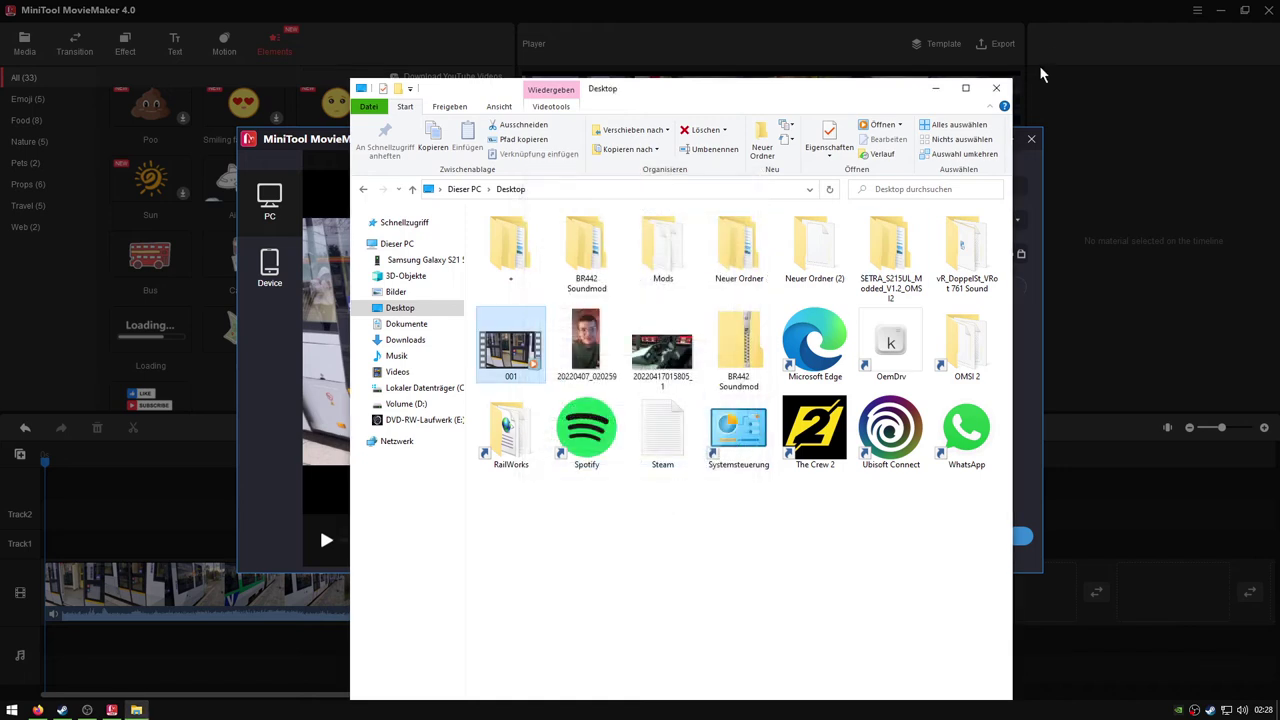
{"action": "left_click", "coordinate": [996, 88]}
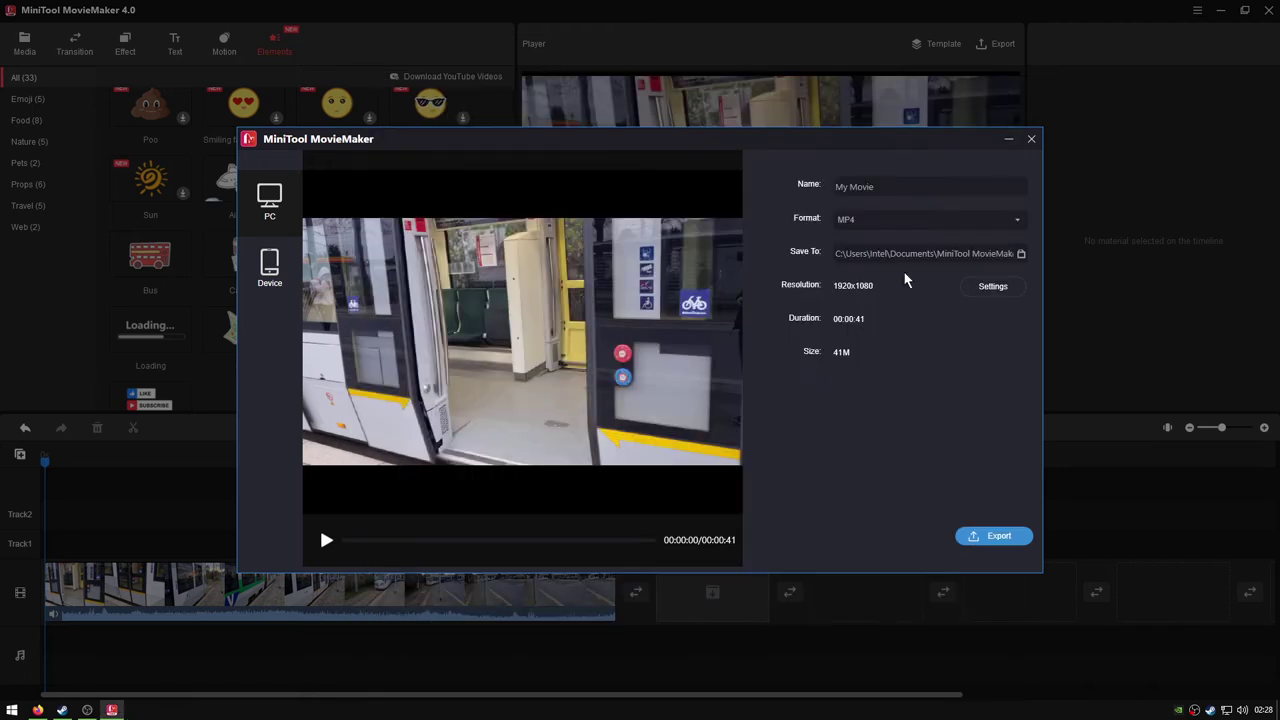
Step: Set the export resolution to 1280x720, choose a different bit rate and apply the settings
{"action": "left_click", "coordinate": [993, 288]}
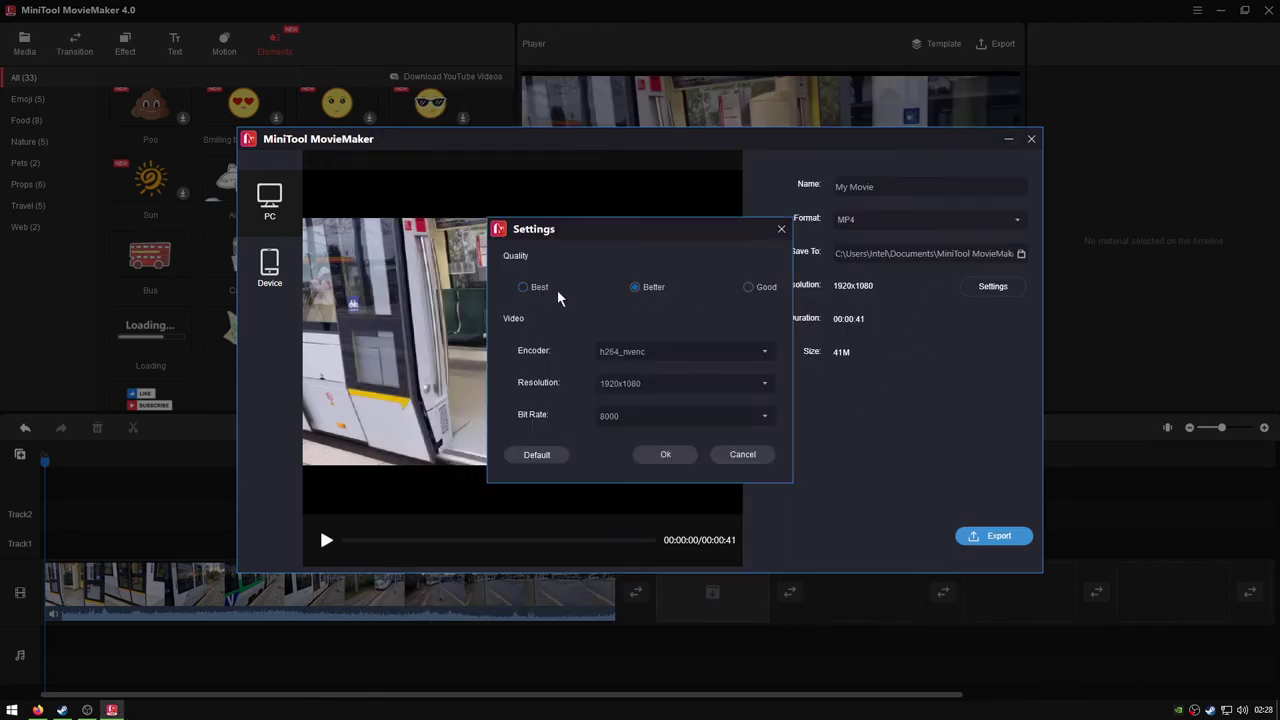
{"action": "left_click", "coordinate": [645, 356]}
{"action": "left_click", "coordinate": [640, 381]}
{"action": "left_click", "coordinate": [661, 384]}
{"action": "left_click", "coordinate": [641, 427]}
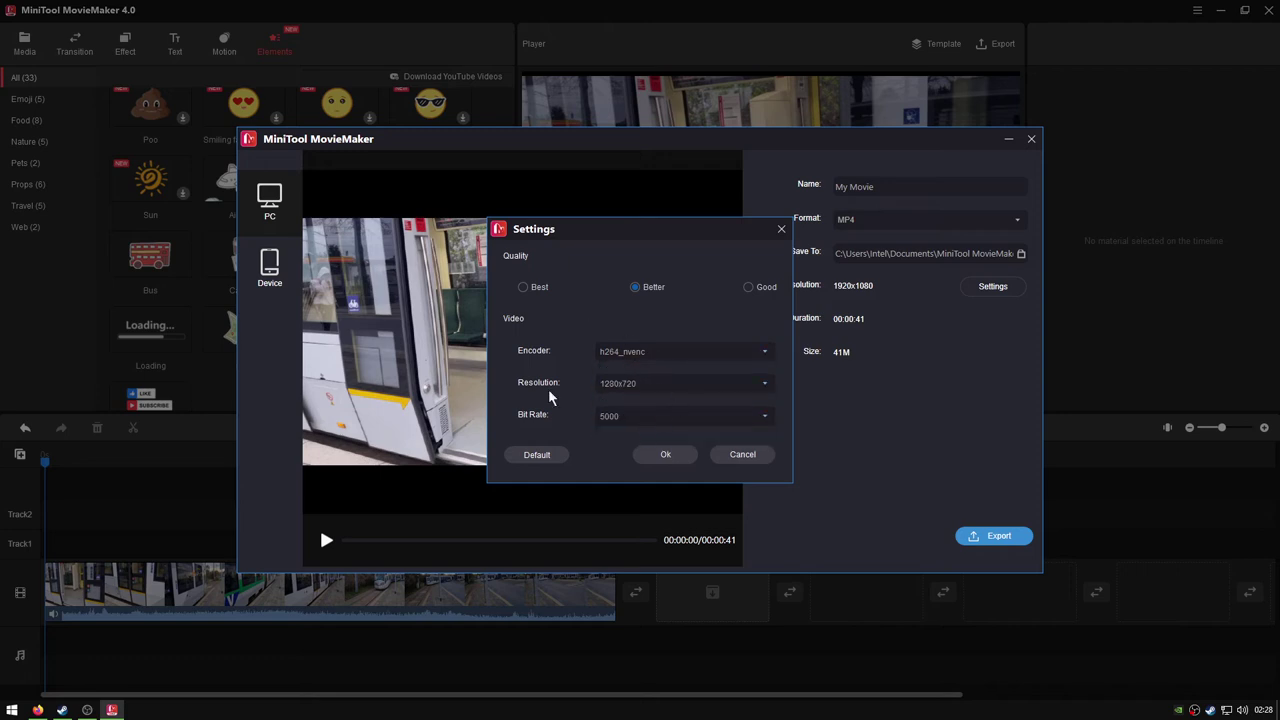
{"action": "left_click", "coordinate": [647, 416]}
{"action": "left_click", "coordinate": [622, 562]}
{"action": "left_click", "coordinate": [666, 456]}
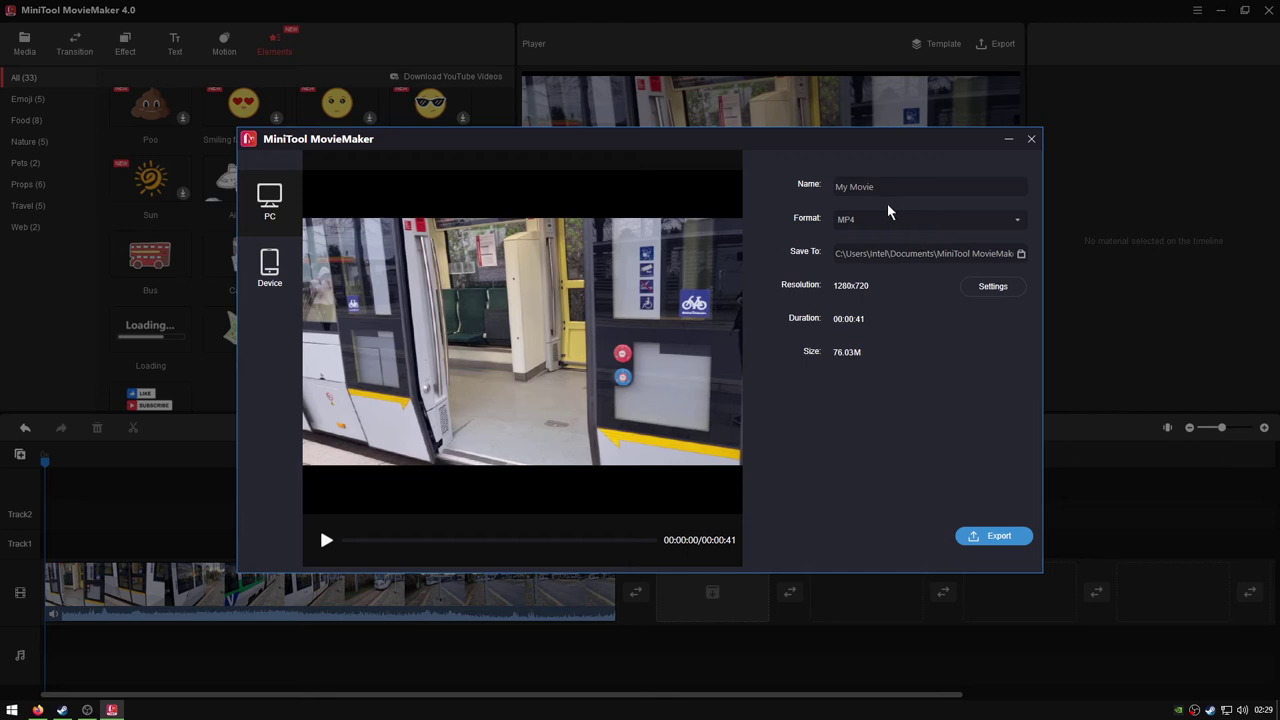
Step: Review the output formats, keep MP4 and name the movie Testvideo Videoschnittprogramm
{"action": "left_click", "coordinate": [913, 222]}
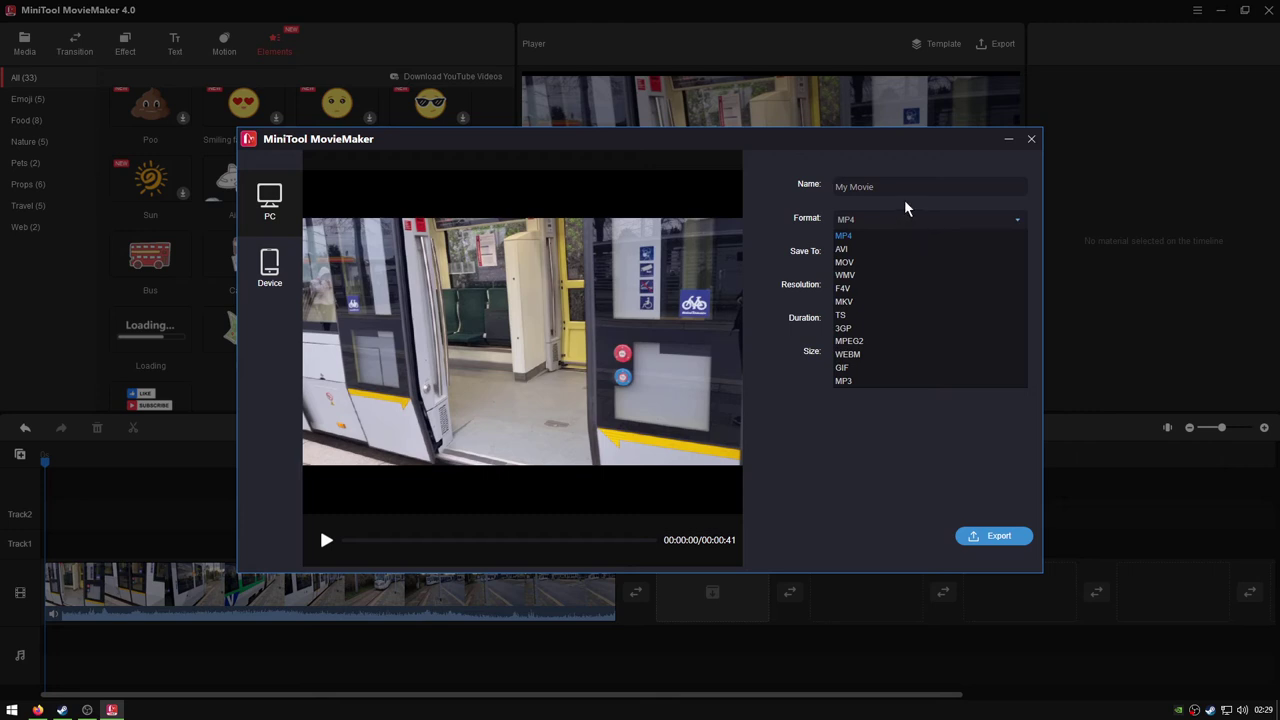
{"action": "left_click", "coordinate": [908, 214]}
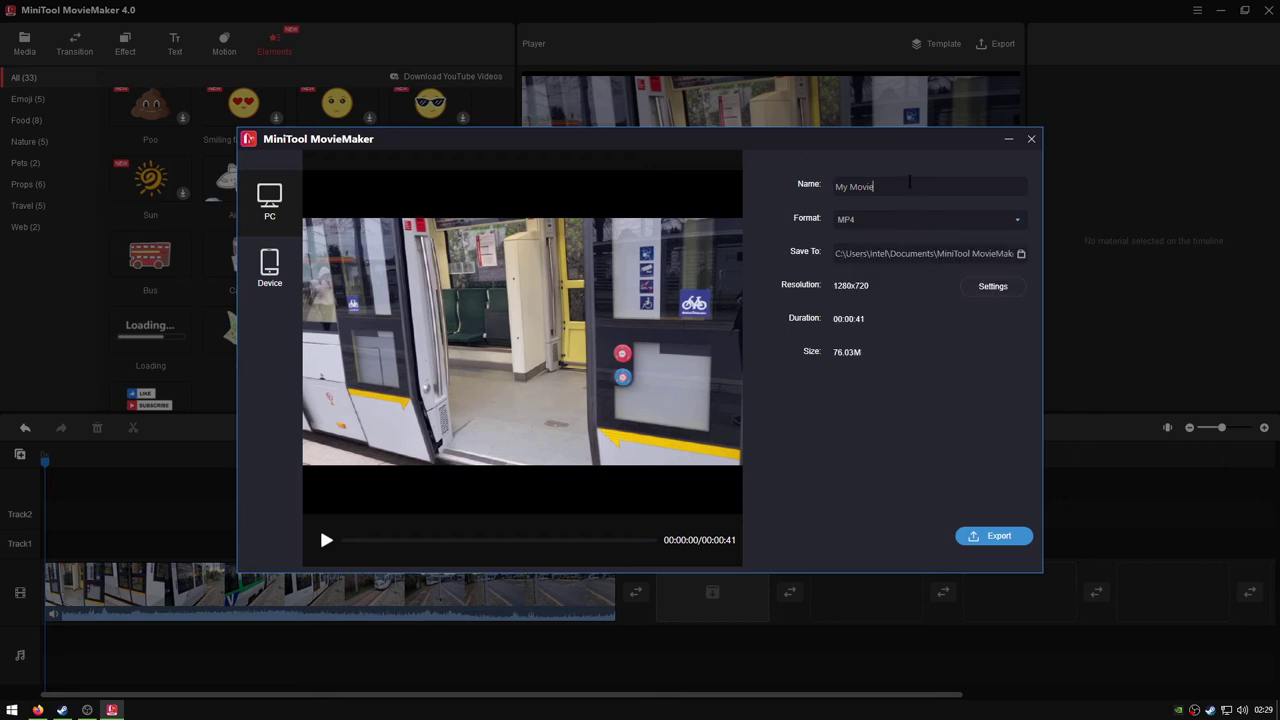
{"action": "left_click_drag", "start_coordinate": [910, 186], "coordinate": [786, 187]}
{"action": "type", "text": "Testvideo Videoschnittprogramm"}
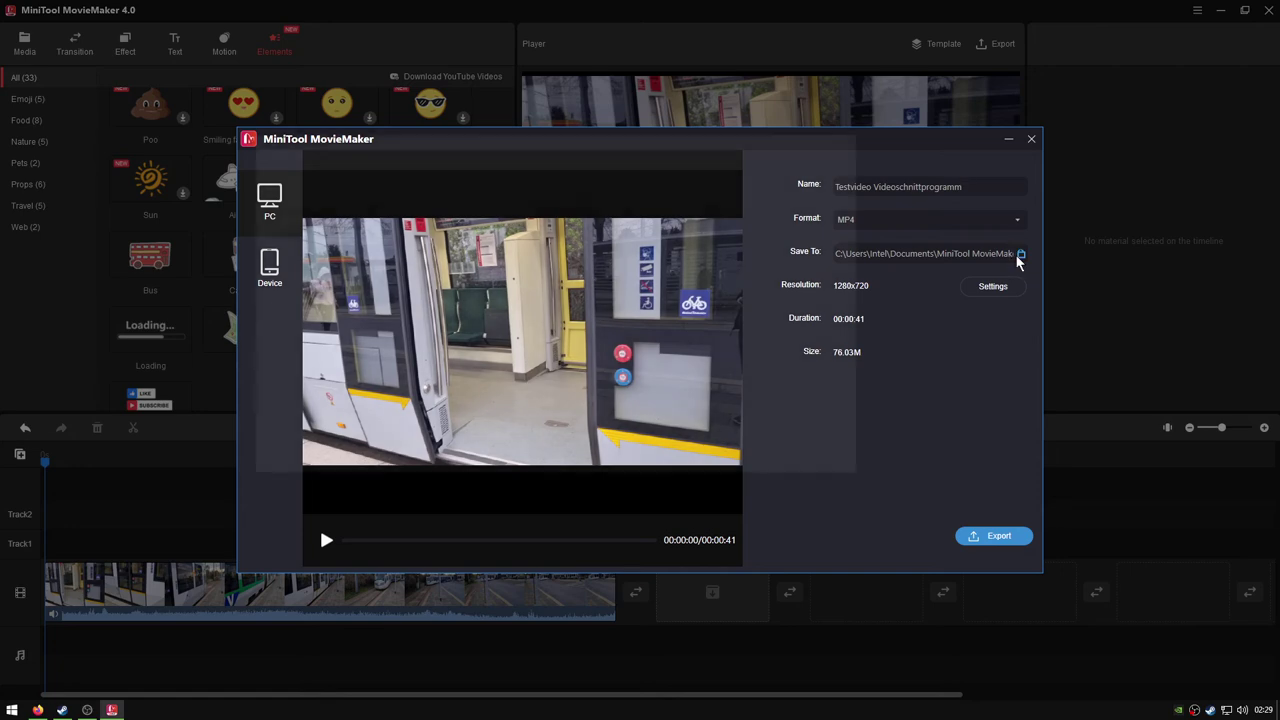
Step: Set the Desktop as the save location for the exported movie
{"action": "left_click", "coordinate": [1021, 253]}
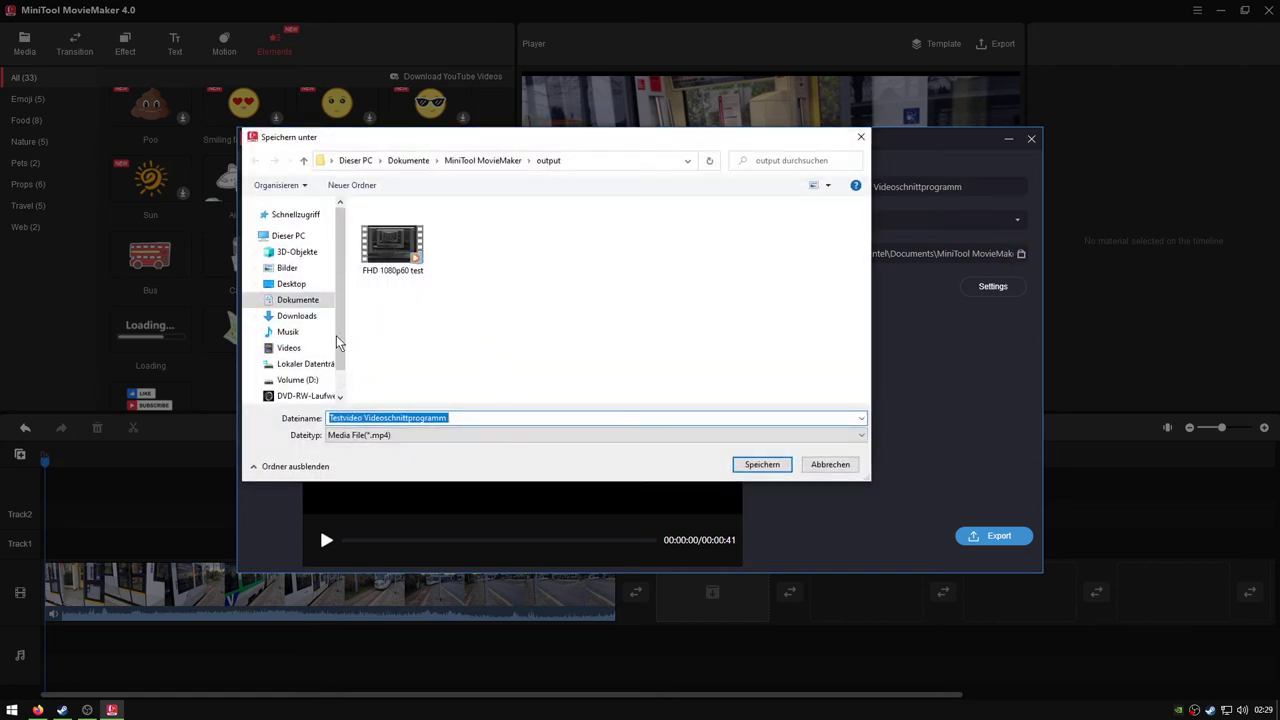
{"action": "left_click", "coordinate": [308, 331]}
{"action": "left_click", "coordinate": [300, 315]}
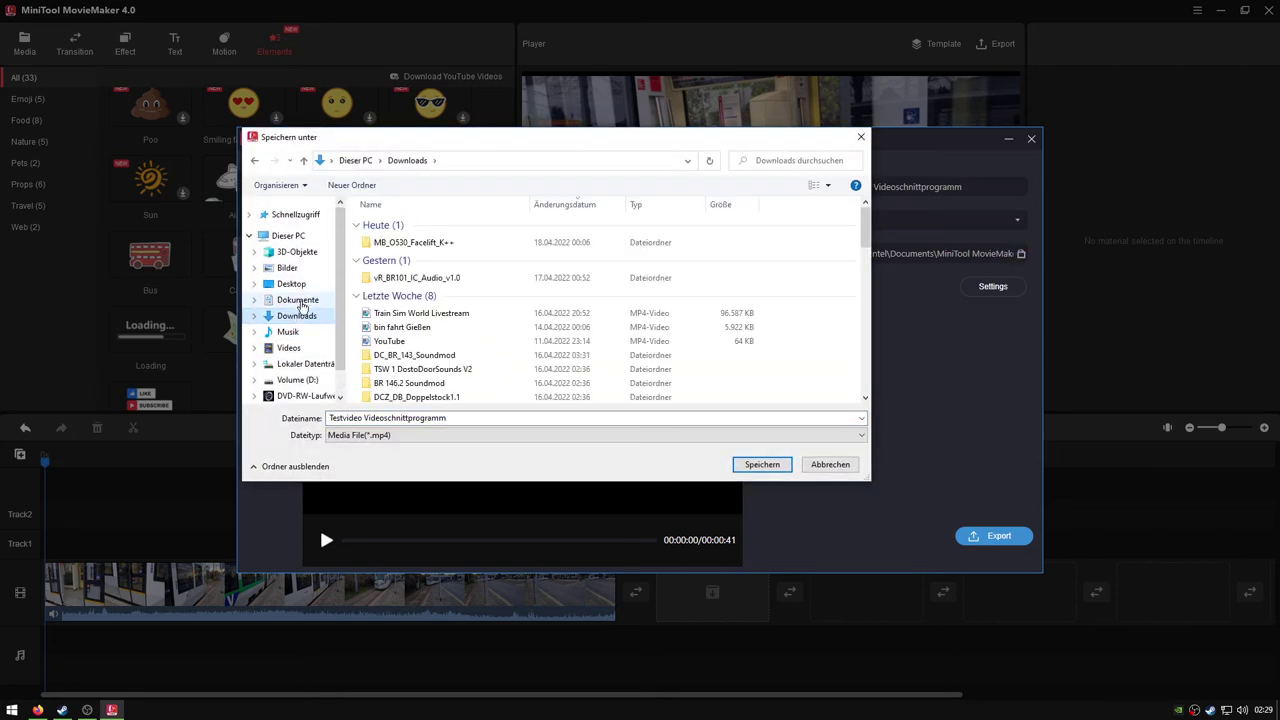
{"action": "left_click", "coordinate": [291, 284]}
{"action": "left_click", "coordinate": [762, 464]}
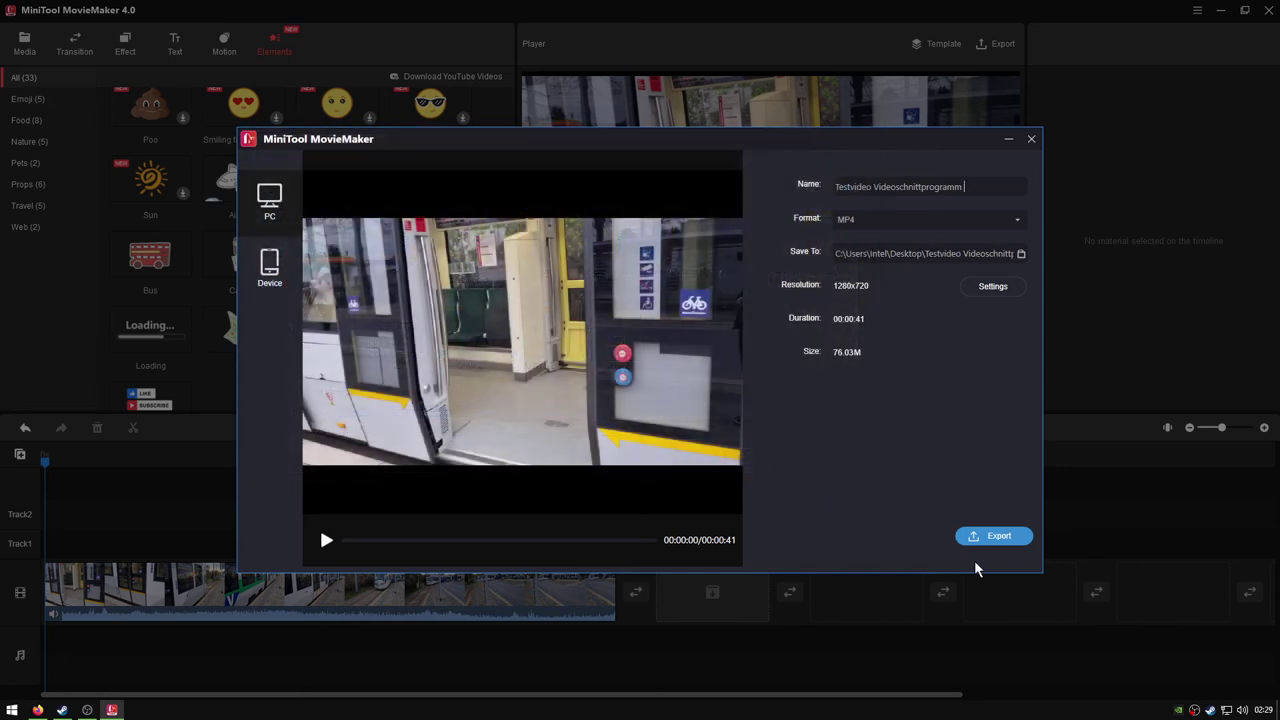
Step: Export the movie and close MiniTool MovieMaker without saving the project changes
{"action": "left_click", "coordinate": [991, 537]}
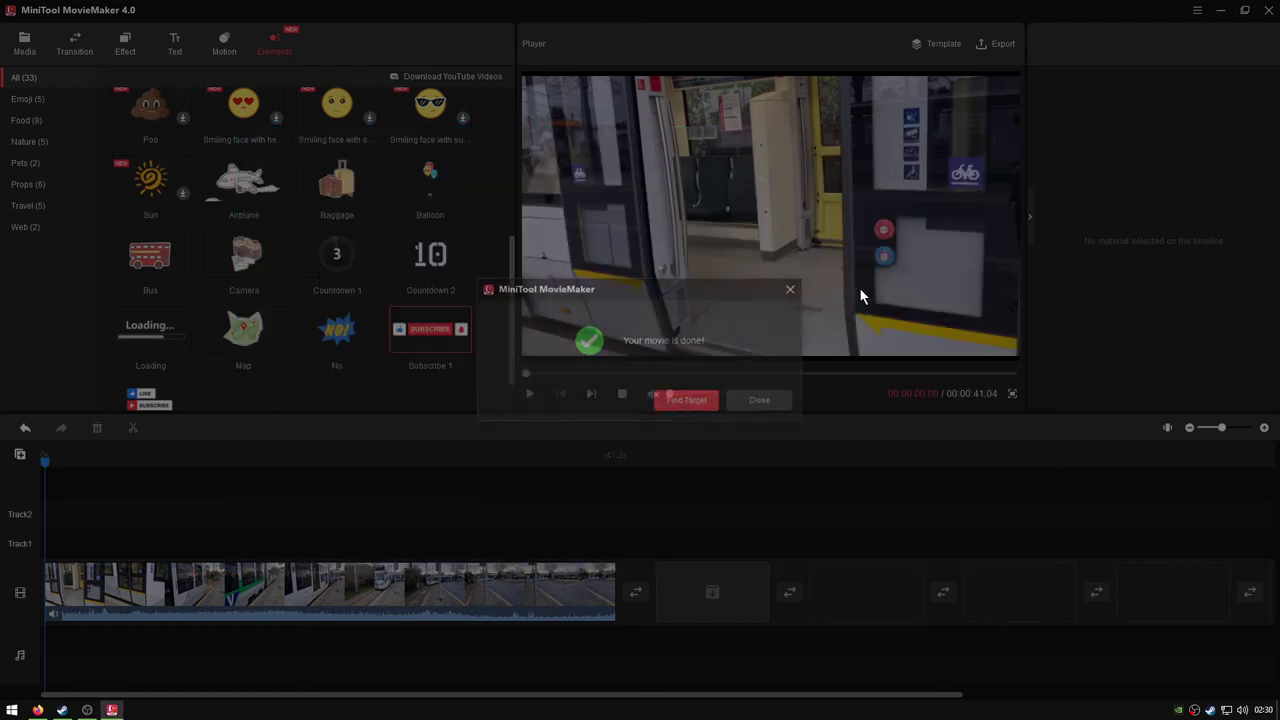
{"action": "left_click", "coordinate": [759, 405]}
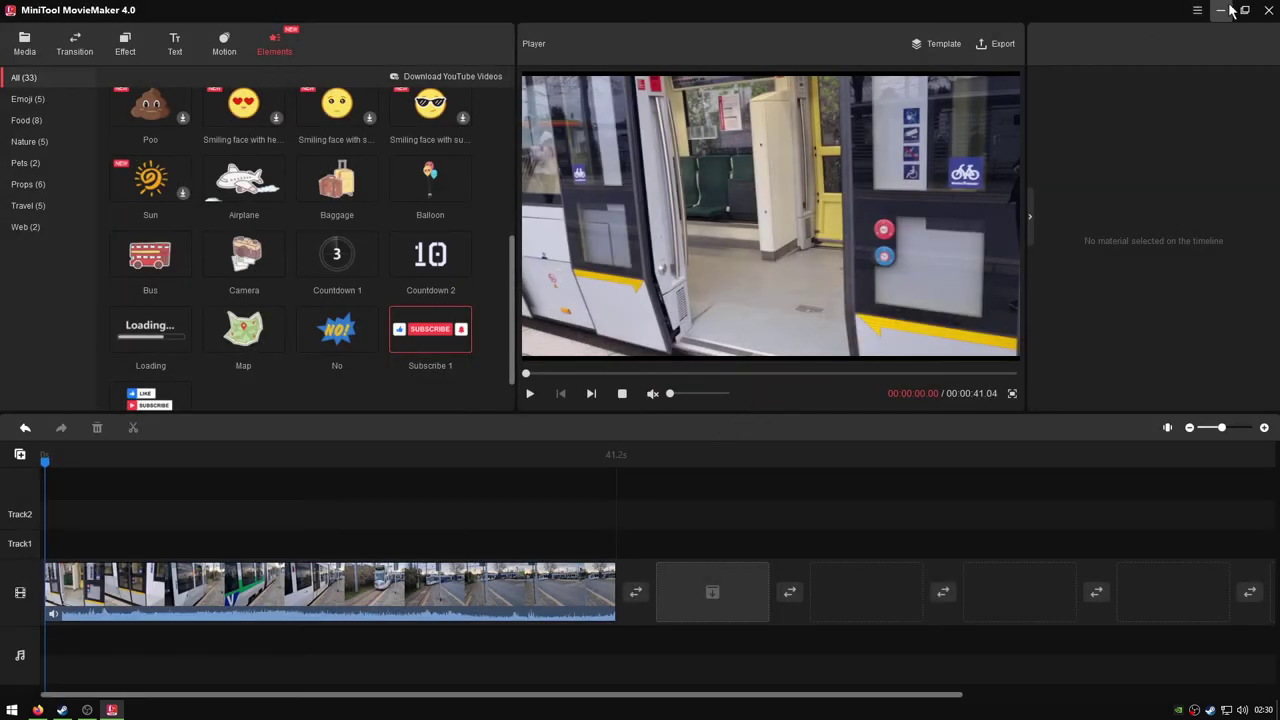
{"action": "left_click", "coordinate": [1268, 10]}
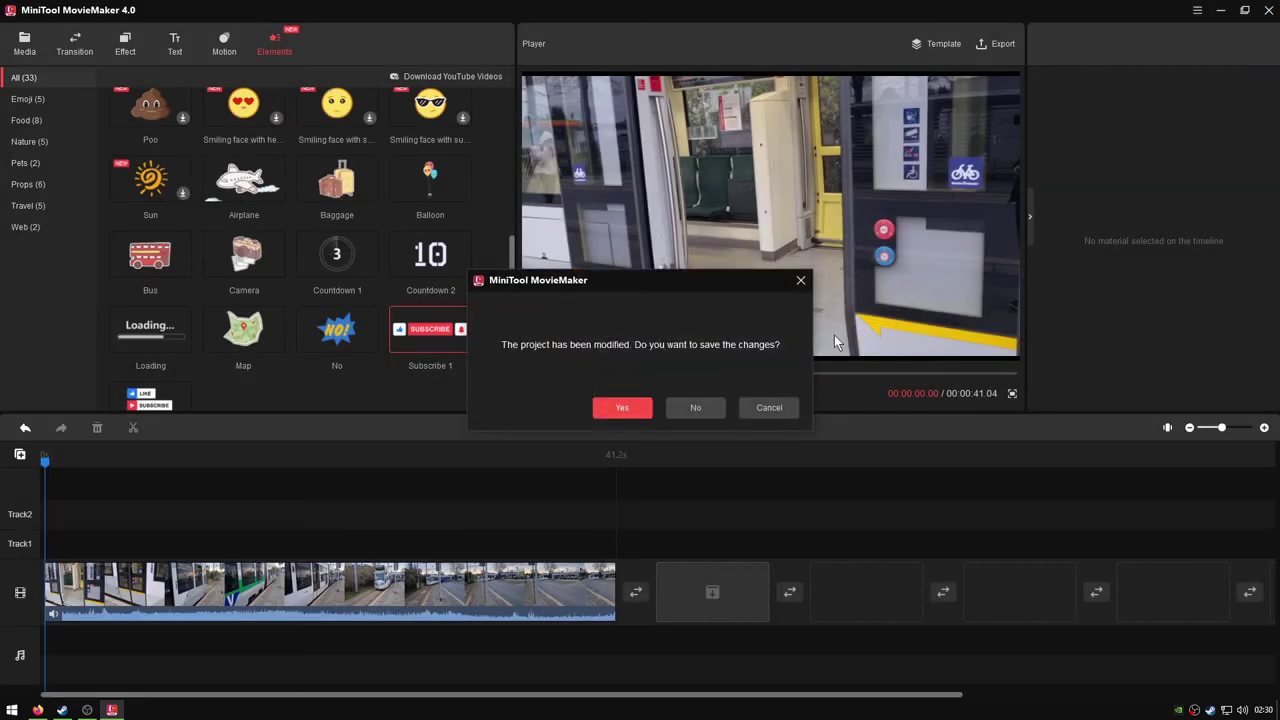
{"action": "left_click", "coordinate": [685, 406]}
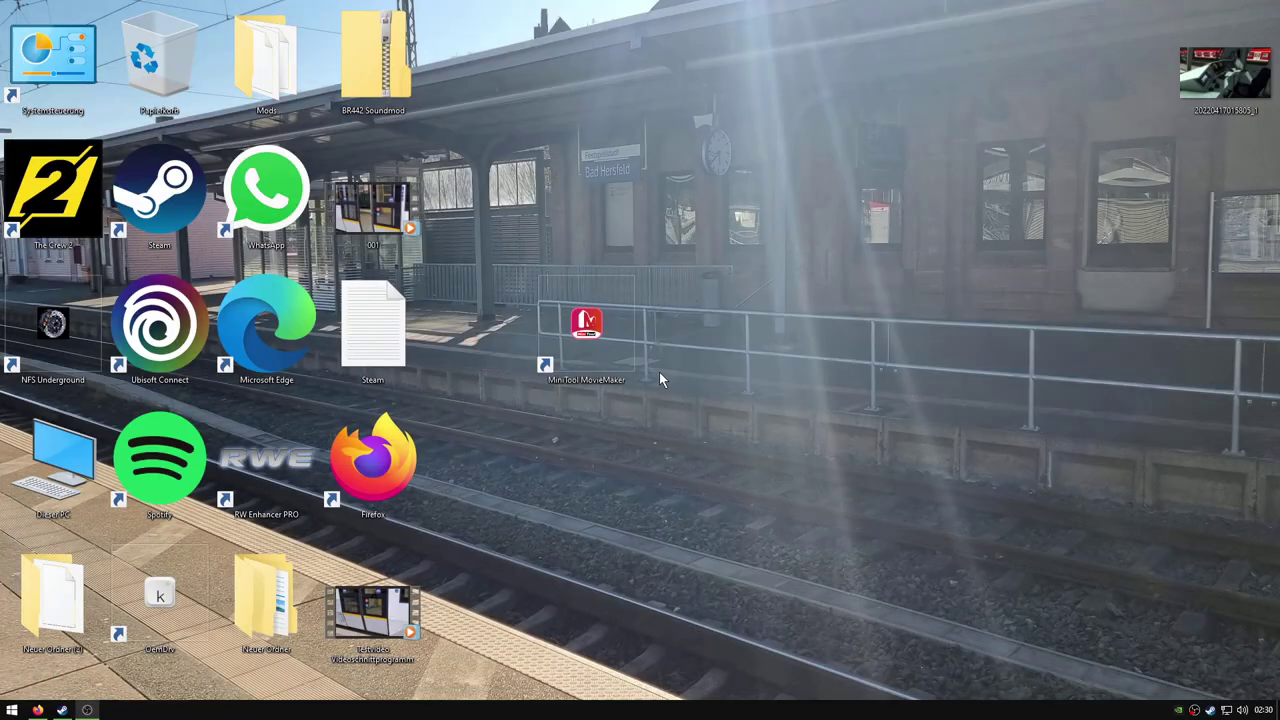
Step: Switch to YouTube Studio in Firefox and upload the exported Testvideo Videoschnittprogramm file from the desktop
{"action": "left_click_drag", "start_coordinate": [375, 612], "coordinate": [700, 220]}
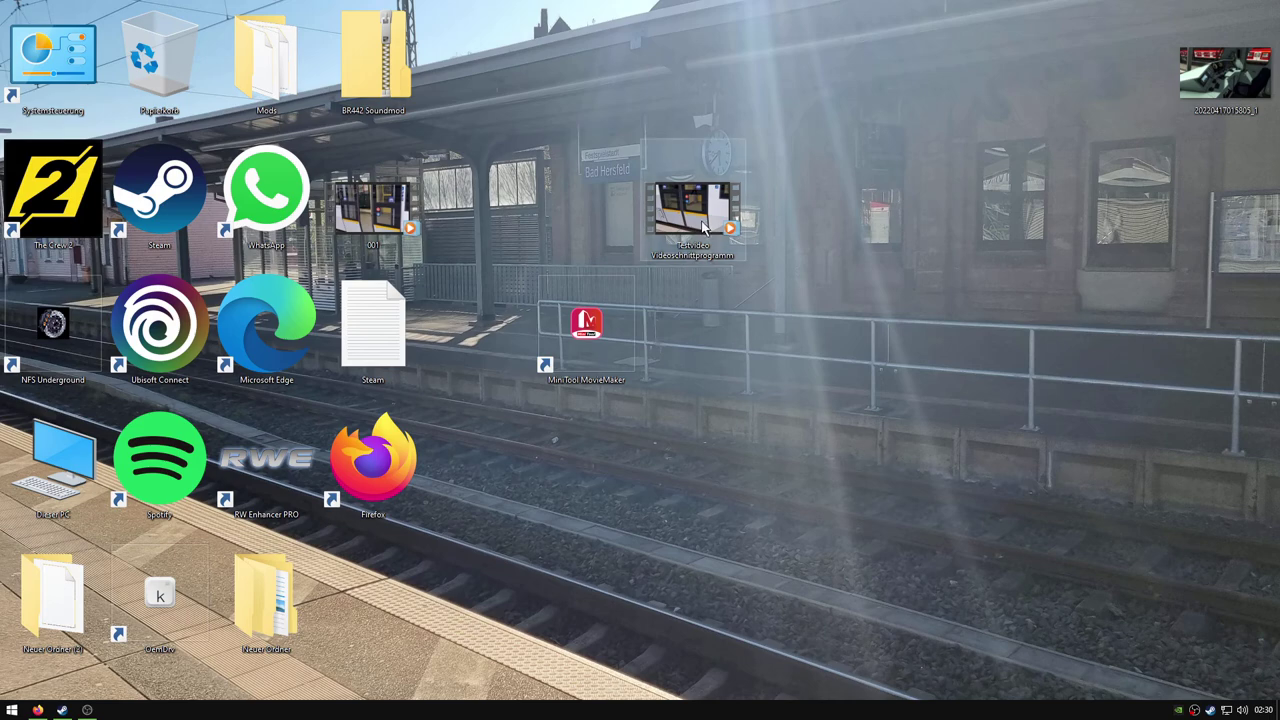
{"action": "left_click", "coordinate": [40, 710]}
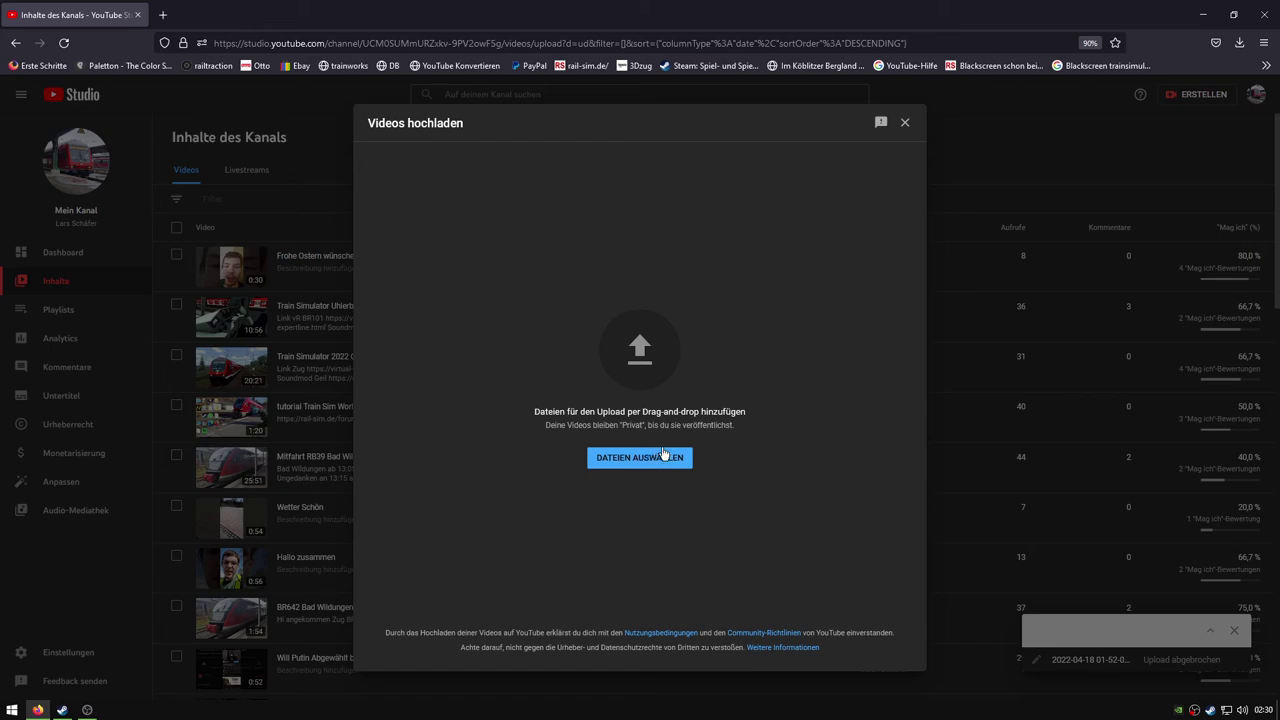
{"action": "left_click_drag", "start_coordinate": [718, 8], "coordinate": [507, 273]}
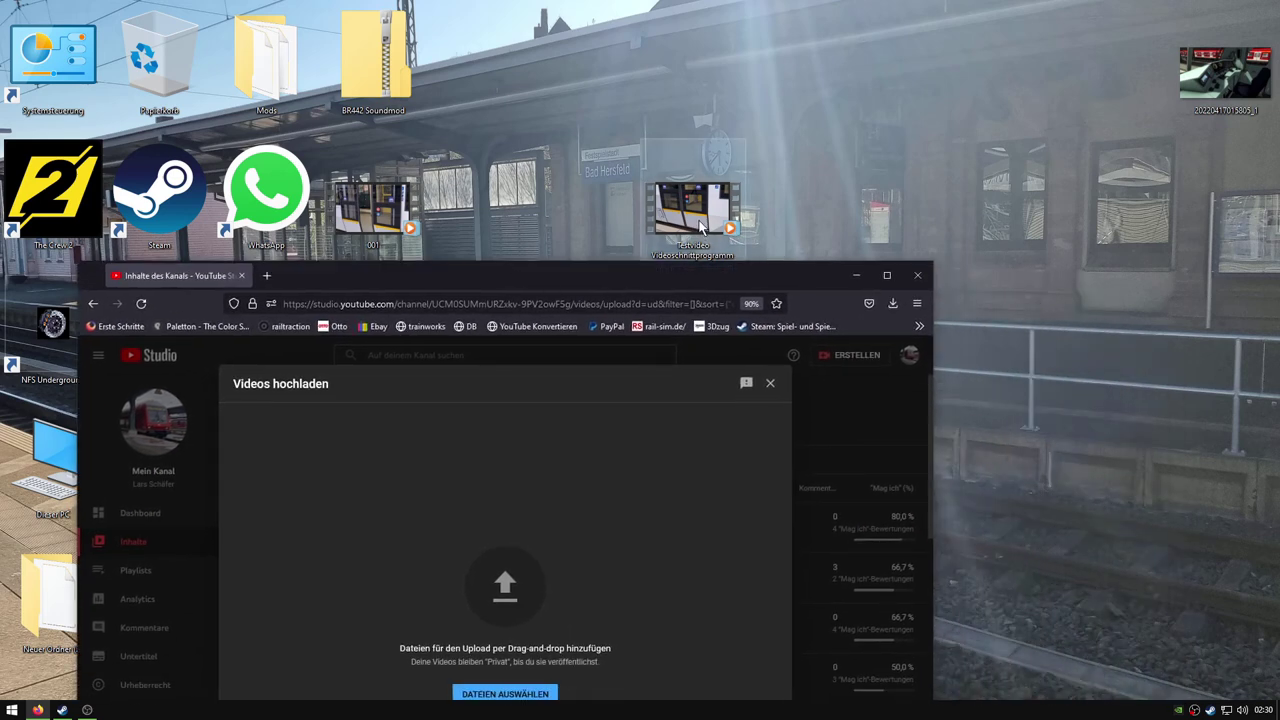
{"action": "left_click_drag", "start_coordinate": [699, 219], "coordinate": [545, 585]}
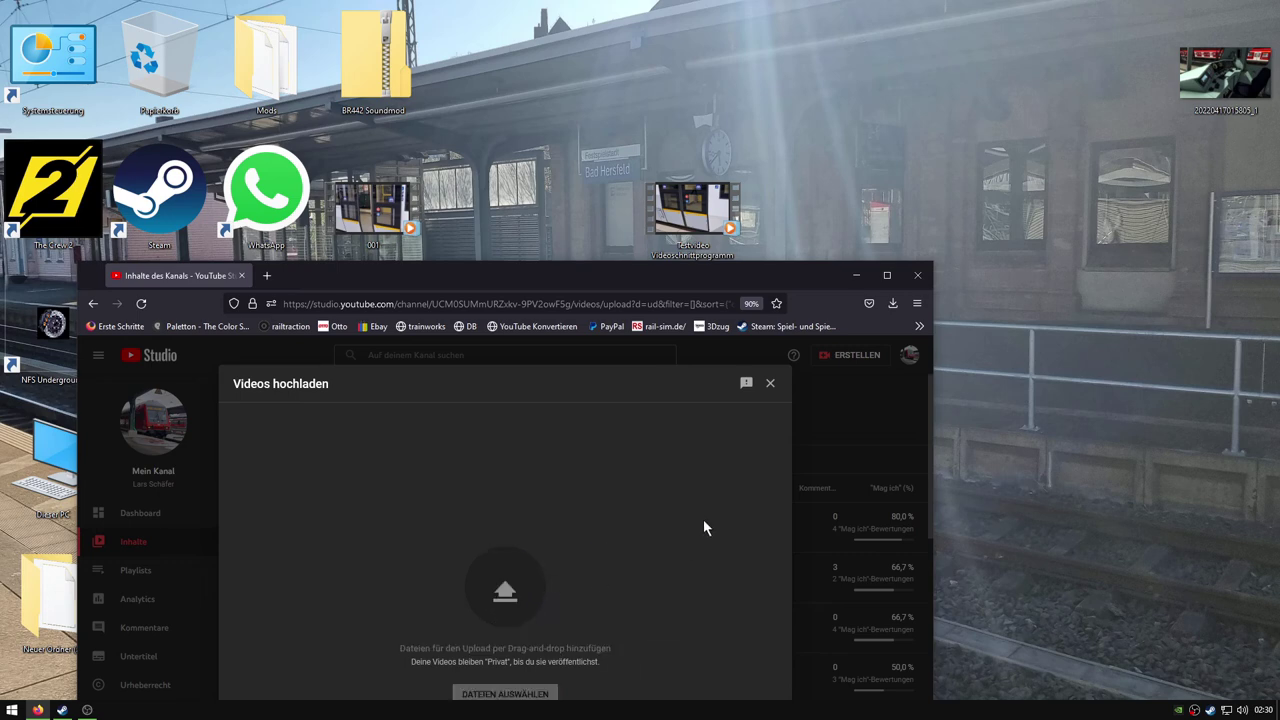
{"action": "double_click", "coordinate": [874, 275]}
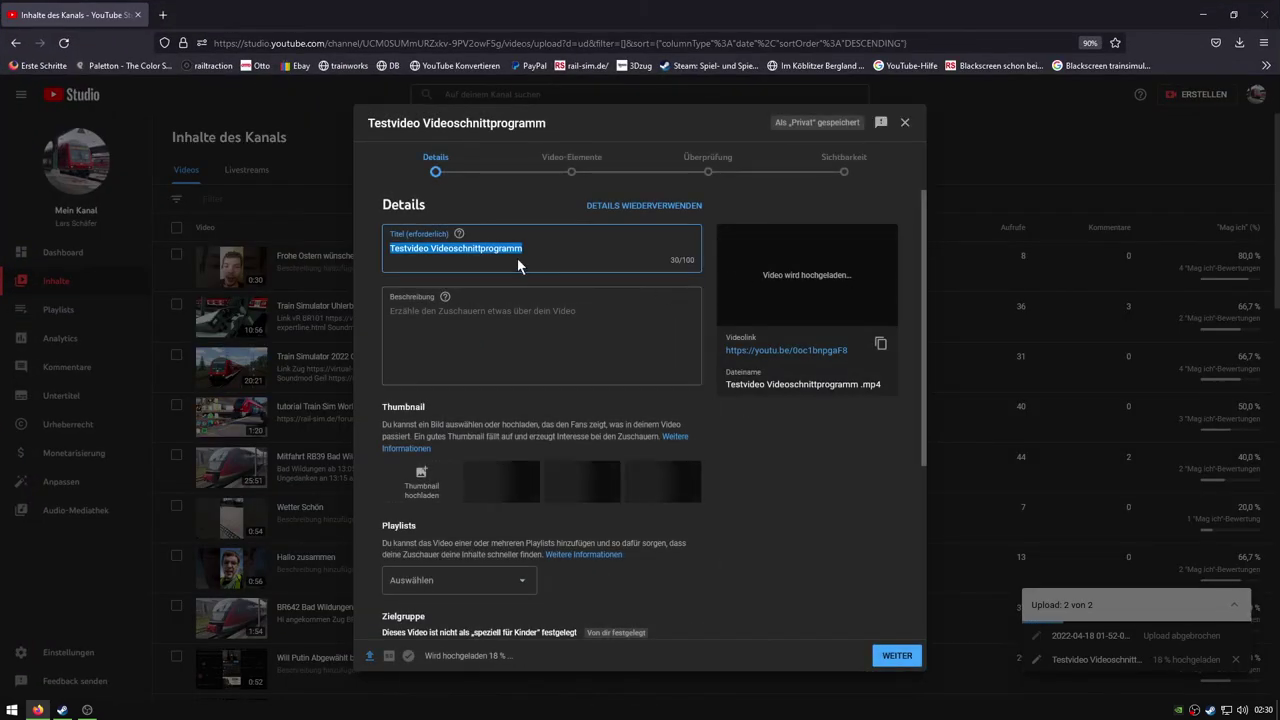
Step: Copy the uploaded video's title into its description
{"action": "right_click", "coordinate": [517, 258]}
{"action": "left_click", "coordinate": [561, 325]}
{"action": "right_click", "coordinate": [521, 321]}
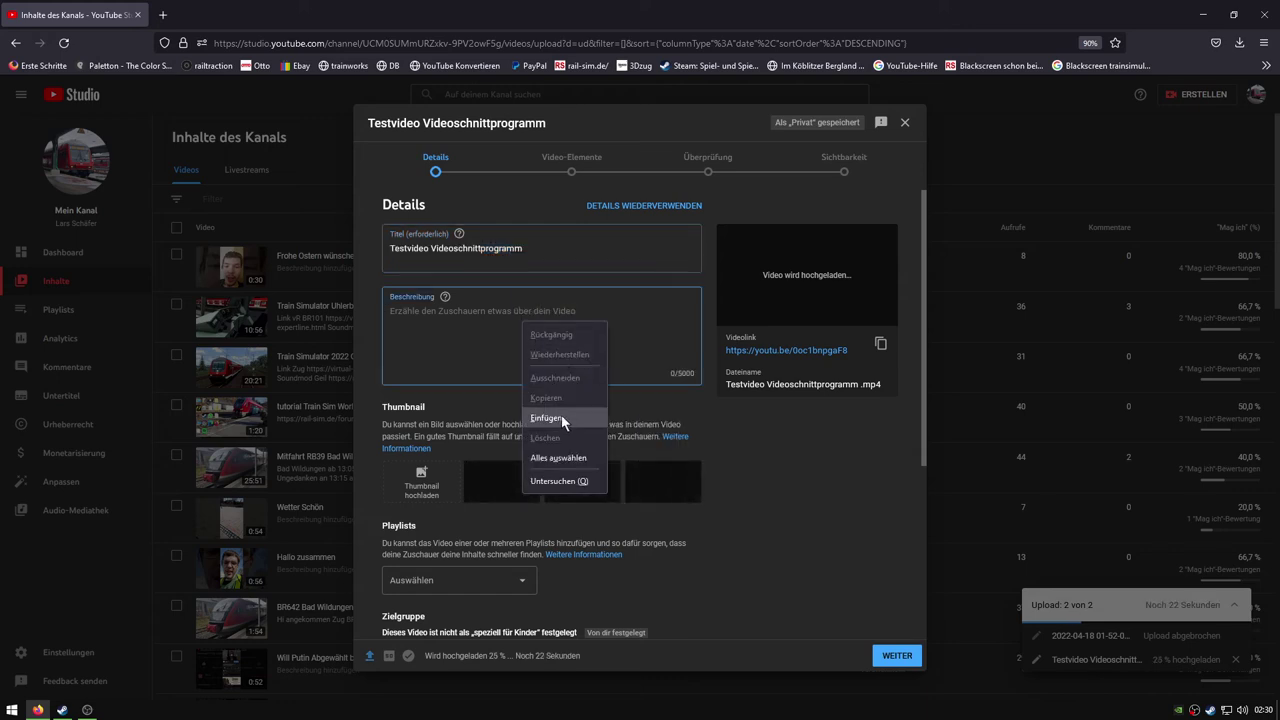
{"action": "left_click", "coordinate": [556, 417]}
Step: Start a custom thumbnail upload and check the Bilder folder and the Desktop's Bild -Bild folder for a picture
{"action": "left_click", "coordinate": [420, 485]}
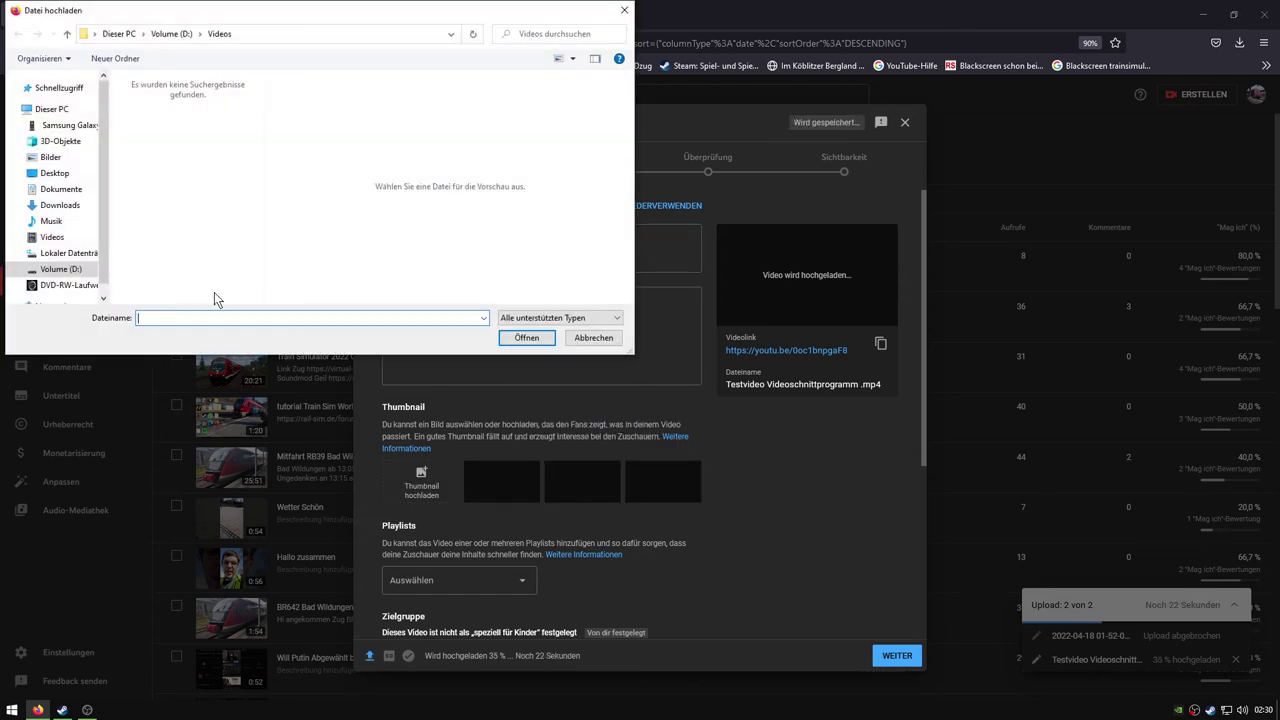
{"action": "left_click", "coordinate": [55, 205]}
{"action": "left_click", "coordinate": [55, 173]}
{"action": "left_click", "coordinate": [45, 157]}
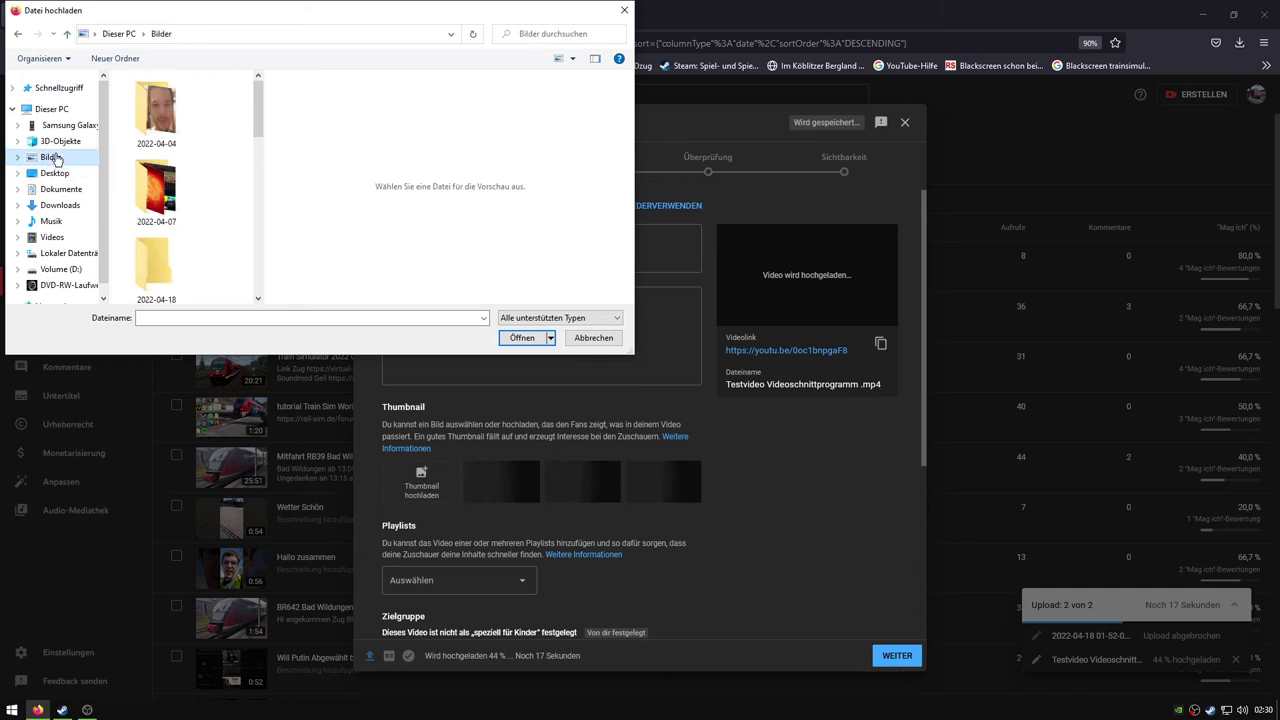
{"action": "scroll", "coordinate": [180, 200], "scroll_direction": "down", "scroll_amount": 3}
{"action": "scroll", "coordinate": [167, 195], "scroll_direction": "down", "scroll_amount": 3}
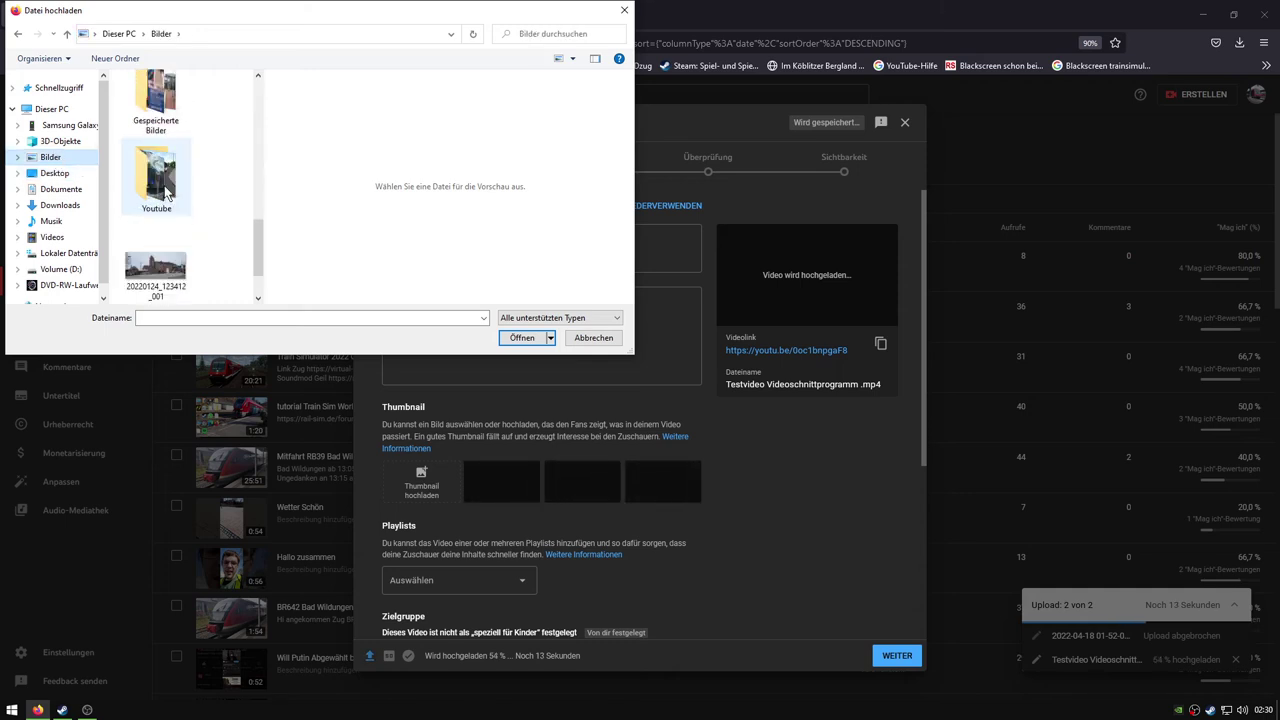
{"action": "left_click", "coordinate": [76, 174]}
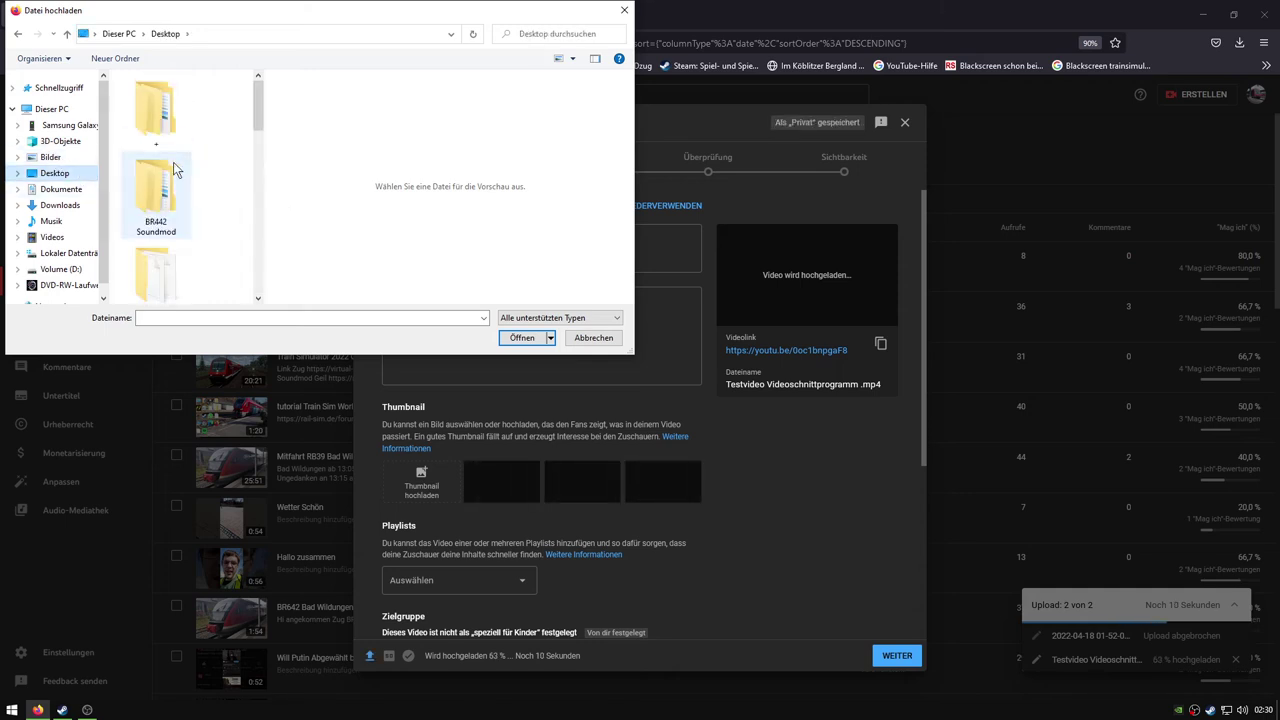
{"action": "double_click", "coordinate": [153, 111]}
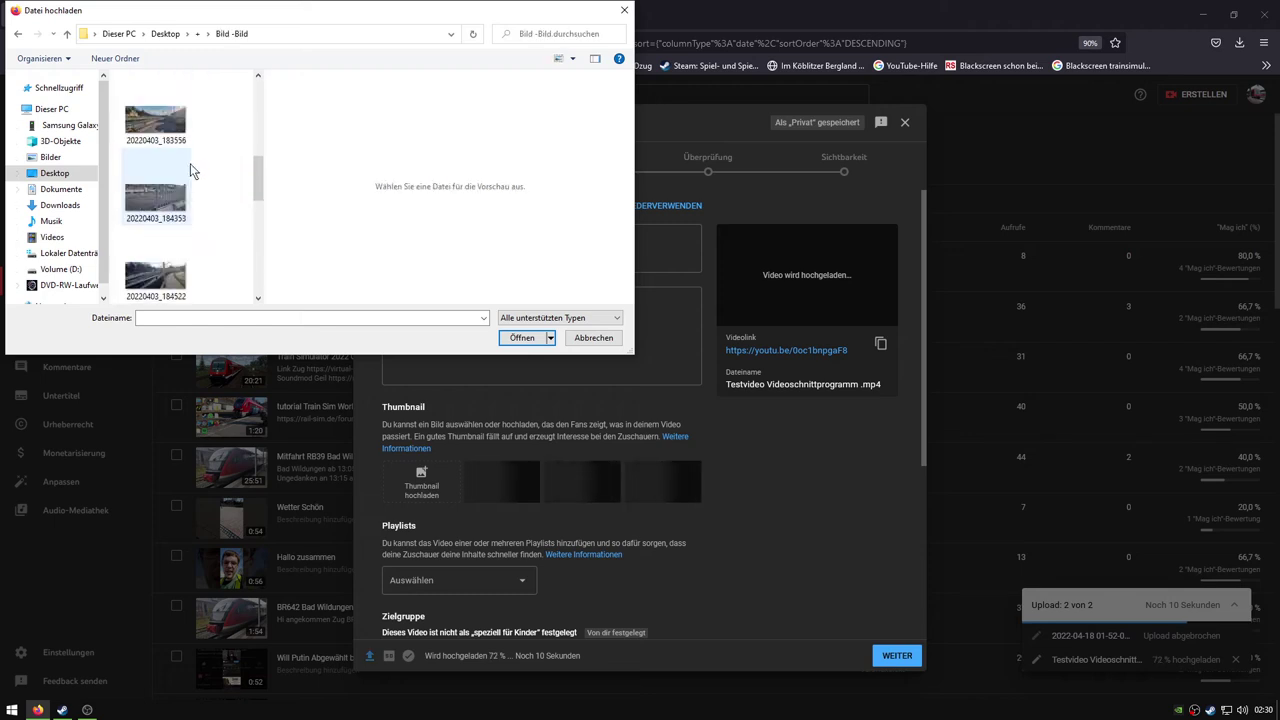
{"action": "left_click", "coordinate": [199, 34]}
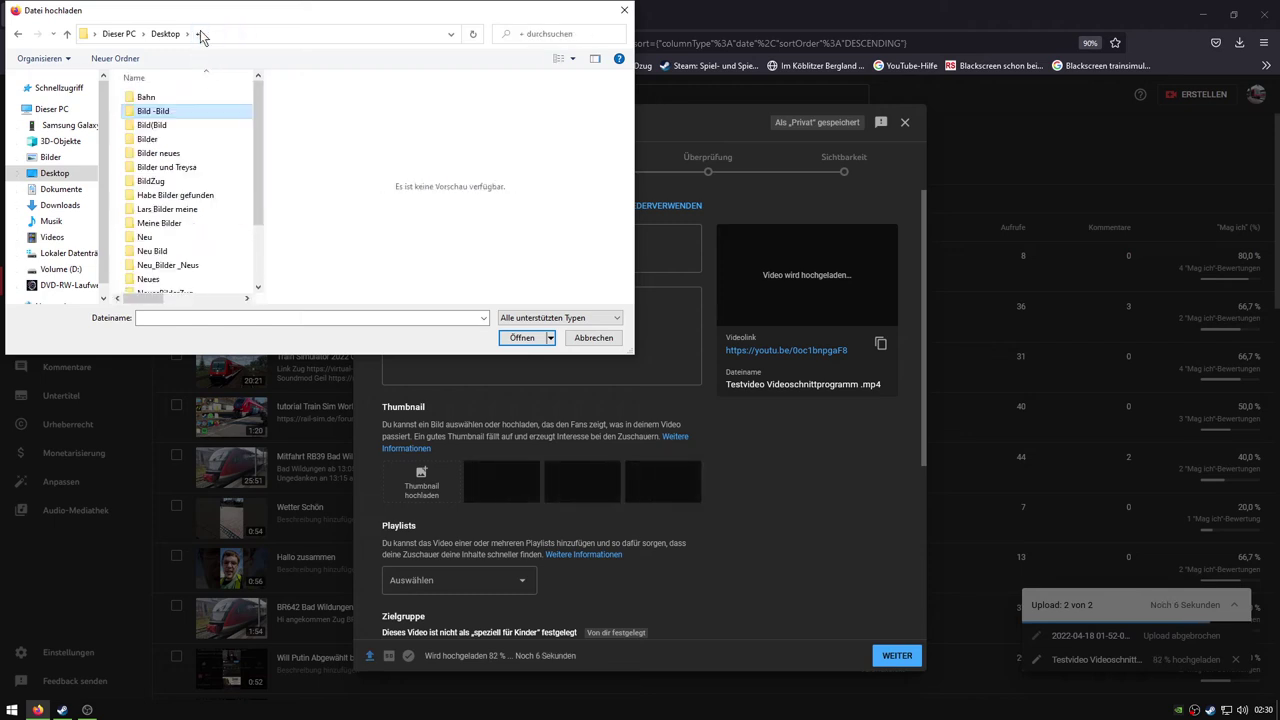
Step: Check the NeuesBilderZug and Neu_Bilder _Neus folders for a thumbnail picture
{"action": "scroll", "coordinate": [191, 222], "scroll_direction": "down", "scroll_amount": 2}
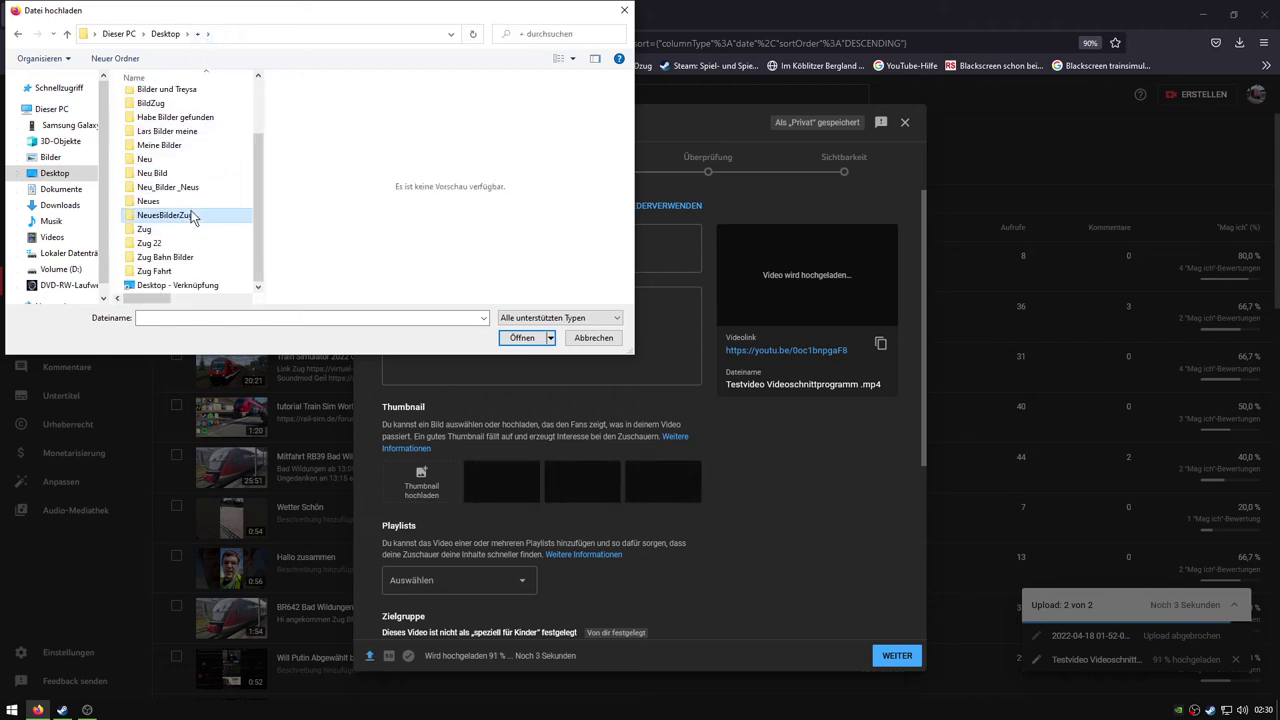
{"action": "double_click", "coordinate": [190, 216]}
{"action": "scroll", "coordinate": [190, 147], "scroll_direction": "down", "scroll_amount": 5}
{"action": "left_click", "coordinate": [210, 37]}
{"action": "left_click", "coordinate": [208, 36]}
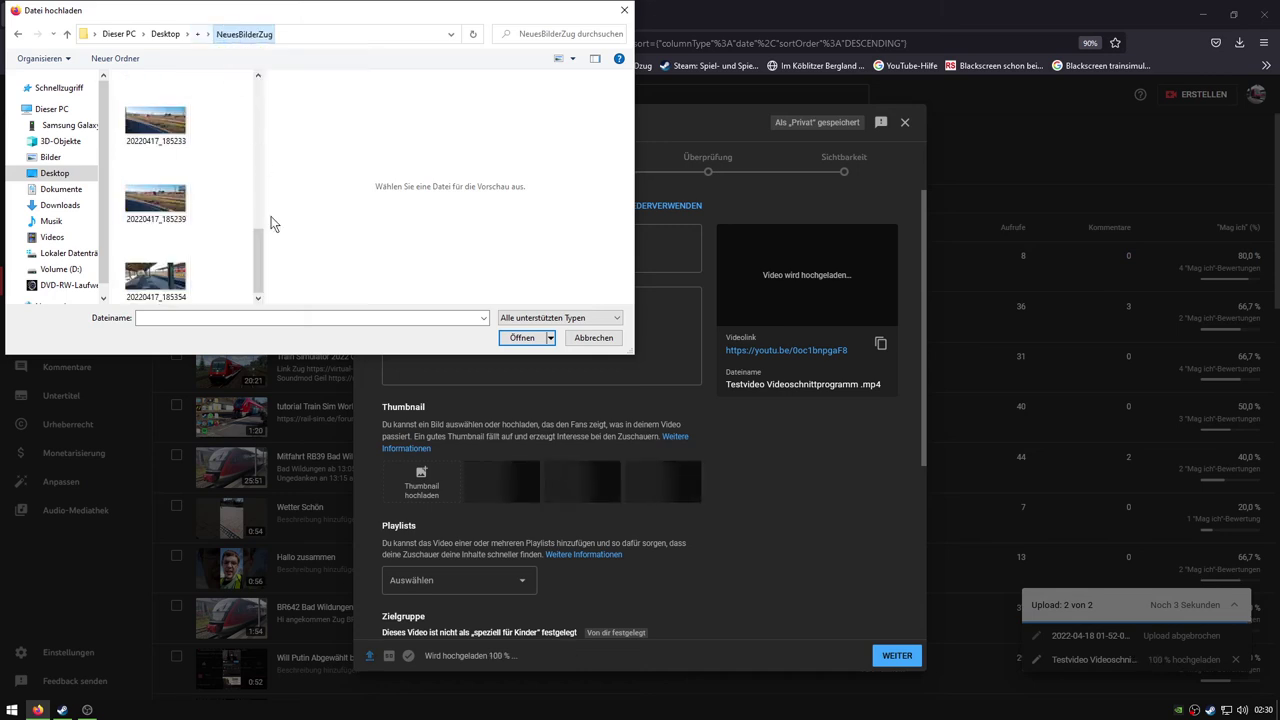
{"action": "left_click", "coordinate": [206, 36]}
{"action": "left_click", "coordinate": [206, 36]}
{"action": "left_click", "coordinate": [205, 37]}
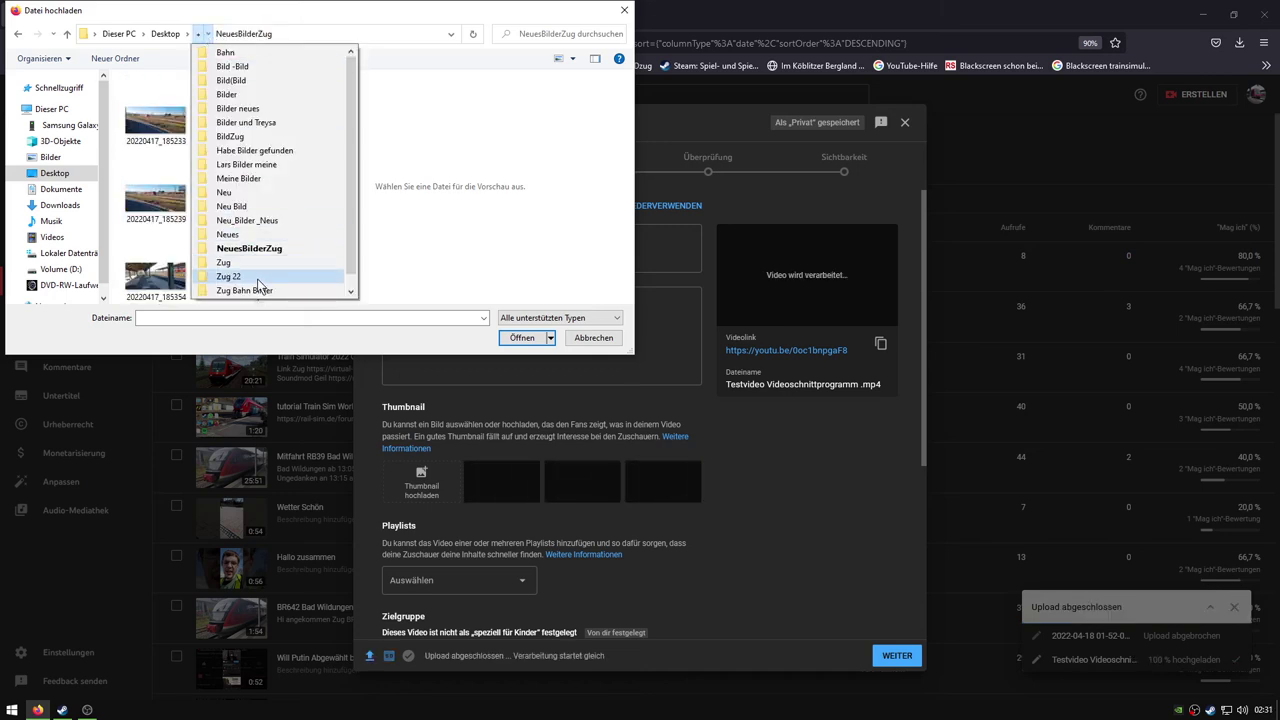
{"action": "left_click", "coordinate": [273, 219]}
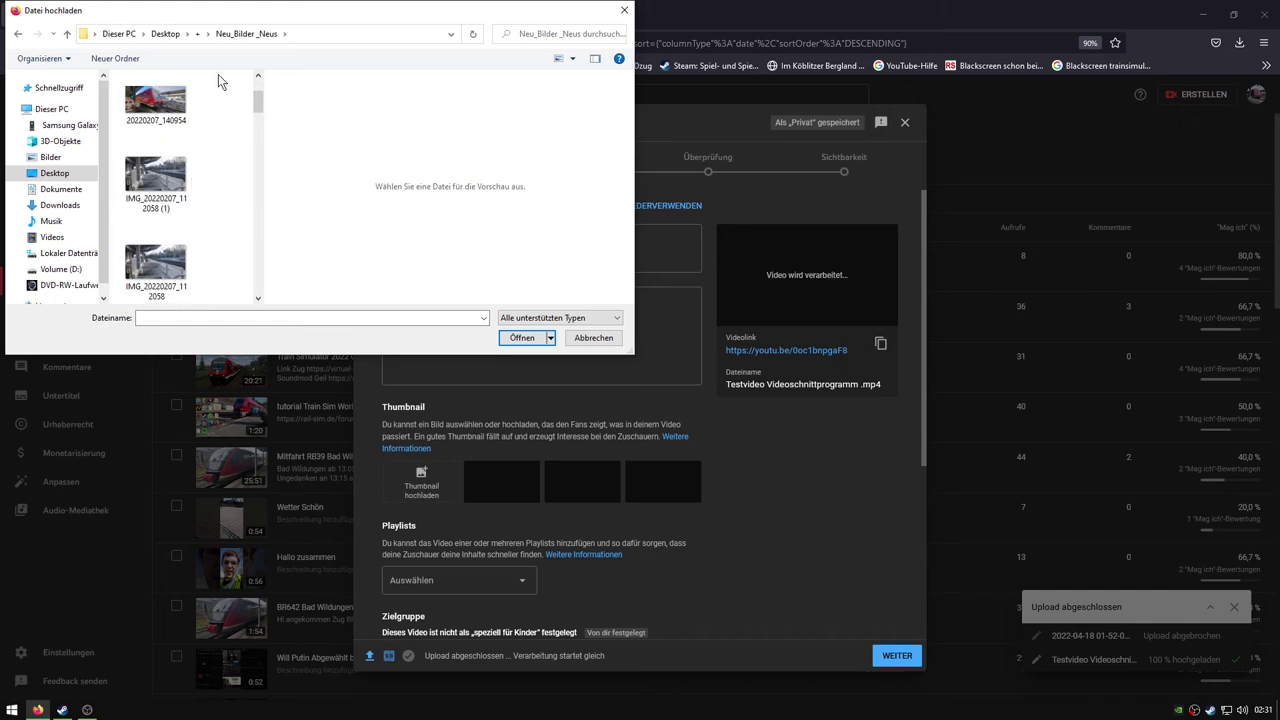
Step: Check the Bild -Bild and Bild(Bild folders for a thumbnail picture
{"action": "left_click", "coordinate": [196, 36]}
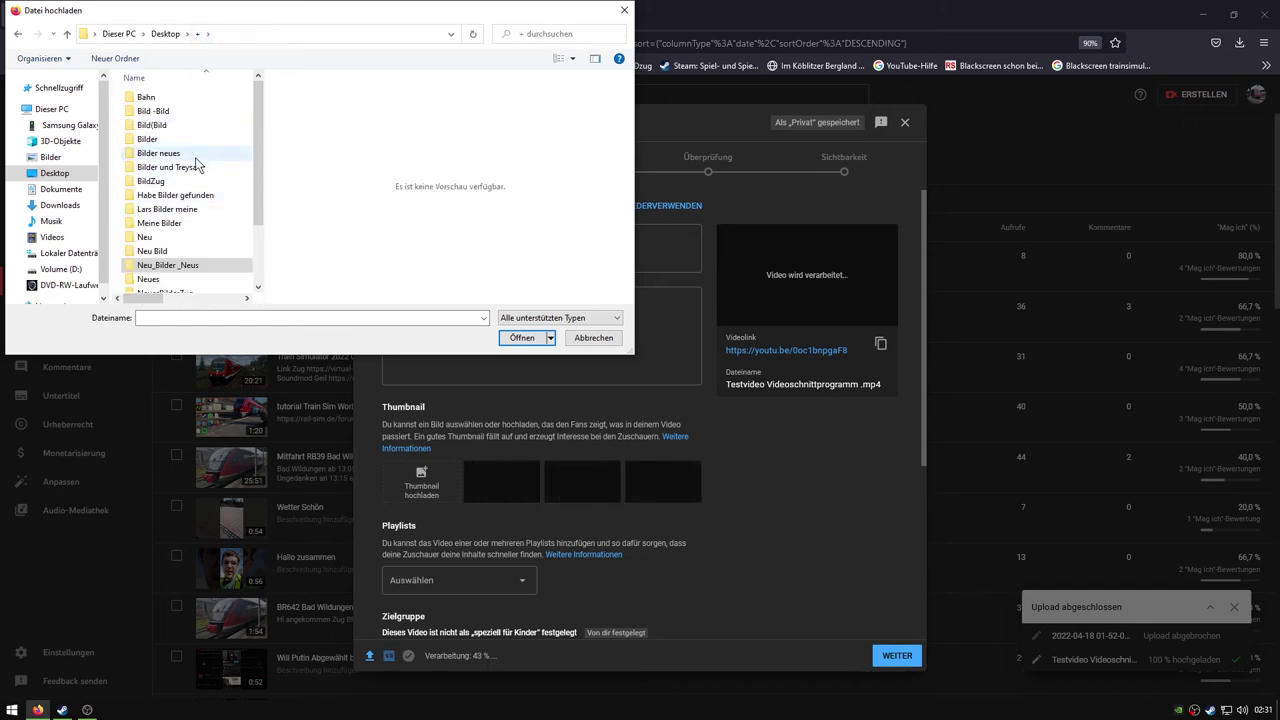
{"action": "left_click", "coordinate": [192, 111]}
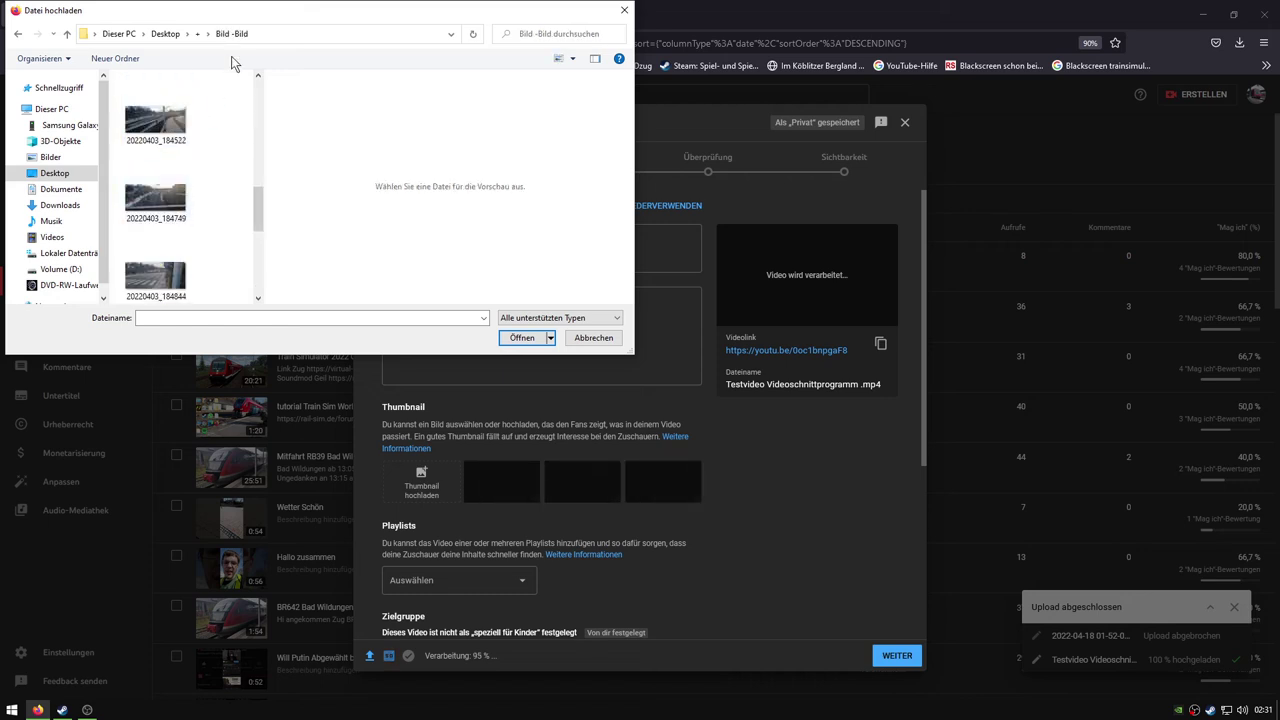
{"action": "left_click", "coordinate": [207, 36]}
{"action": "left_click", "coordinate": [254, 82]}
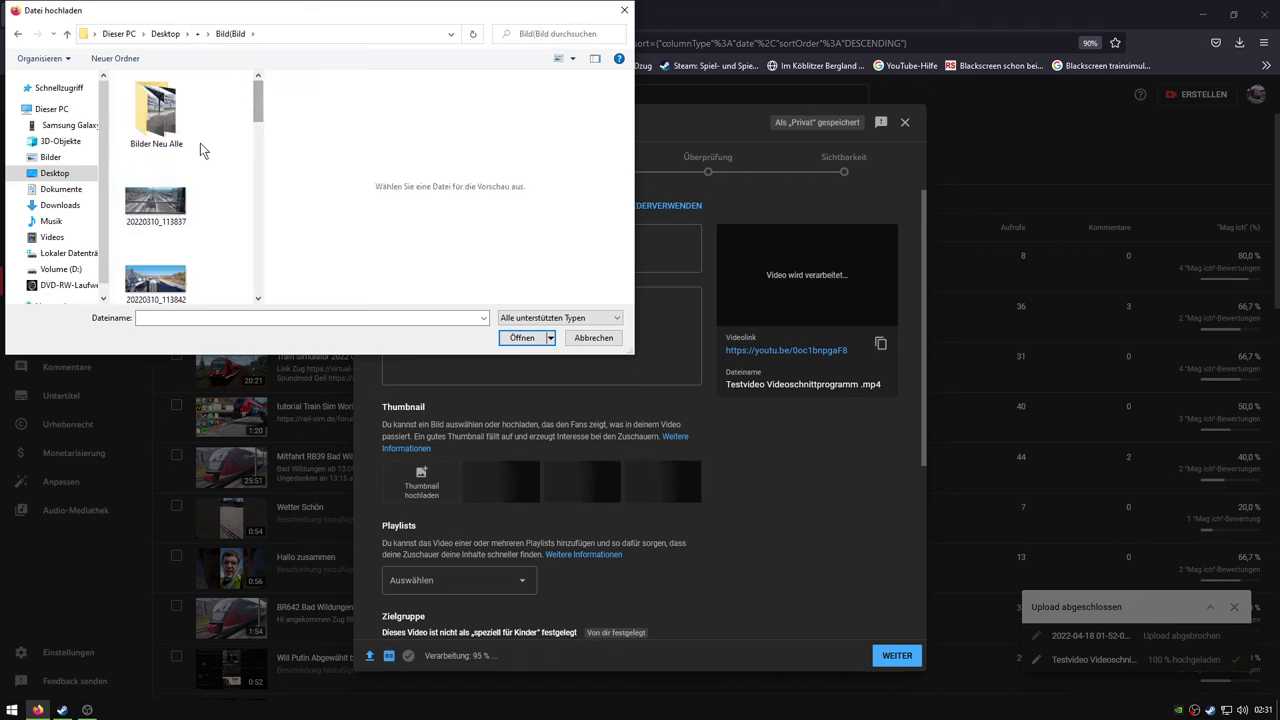
{"action": "left_click", "coordinate": [172, 33]}
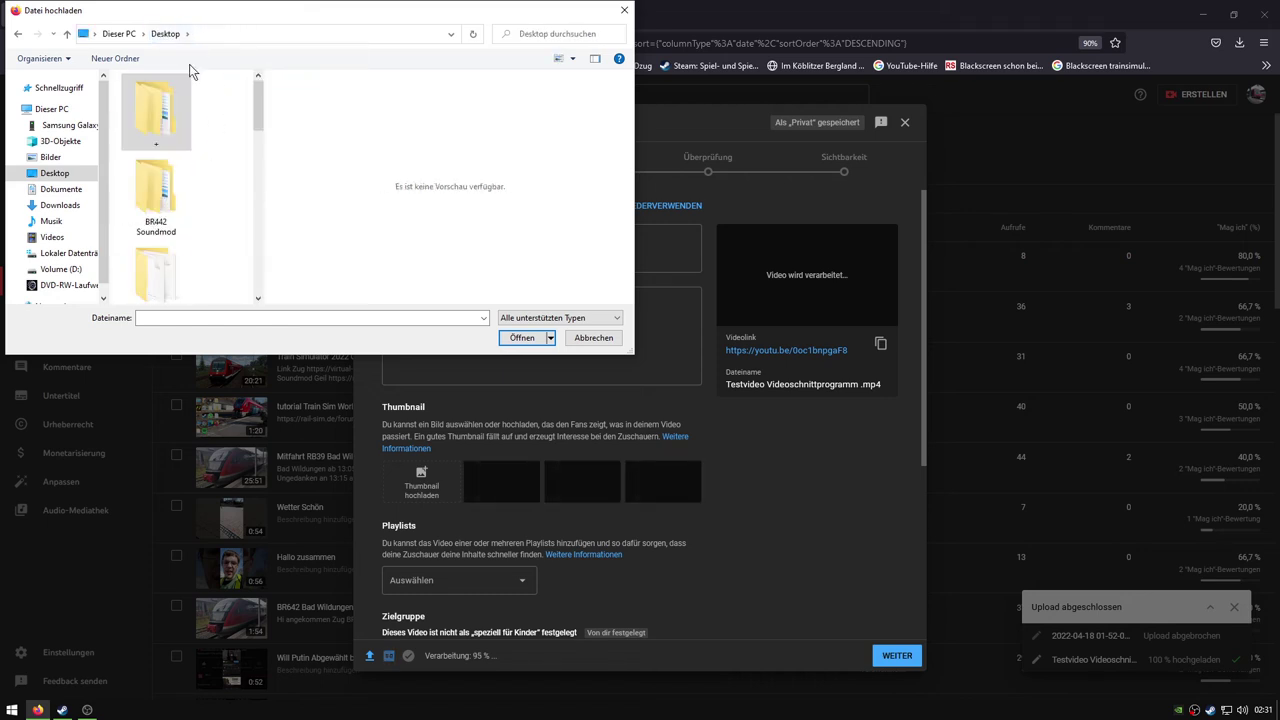
Step: Reopen the Desktop's + folder and check its personal pictures folder just above Meine Bilder for a thumbnail picture
{"action": "scroll", "coordinate": [185, 173], "scroll_direction": "down", "scroll_amount": 2}
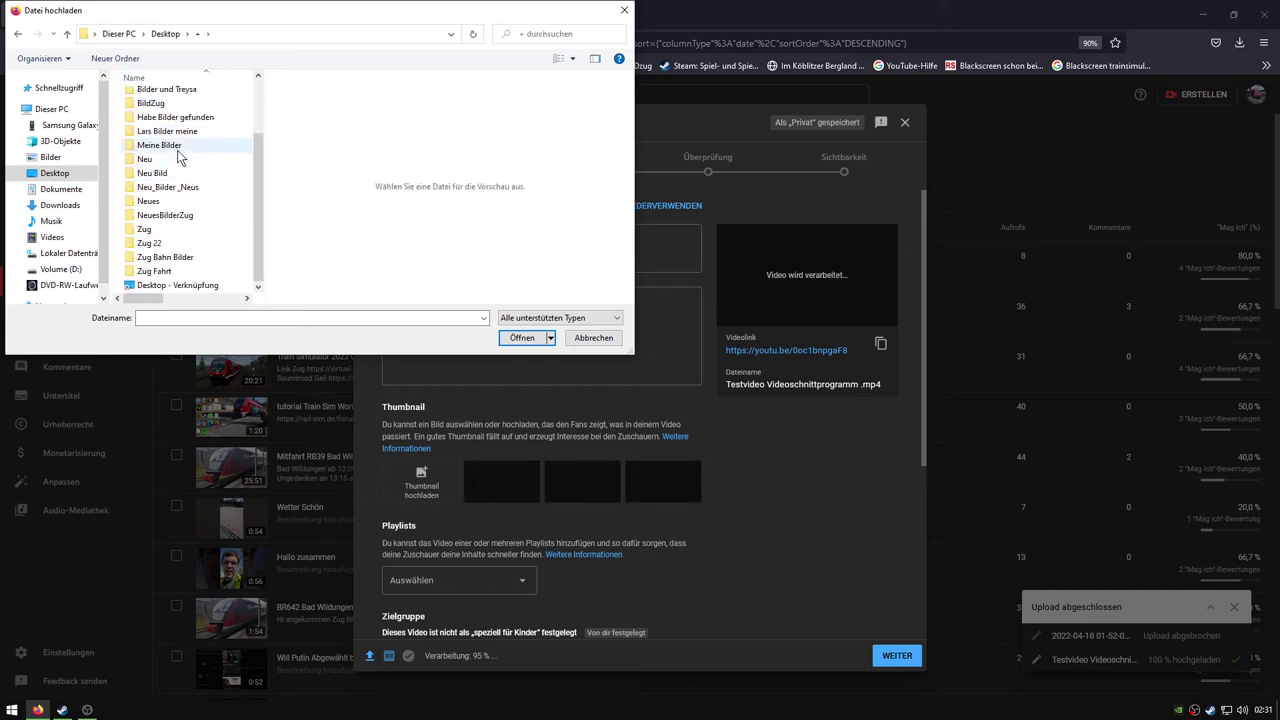
{"action": "left_click", "coordinate": [187, 134]}
{"action": "double_click", "coordinate": [187, 134]}
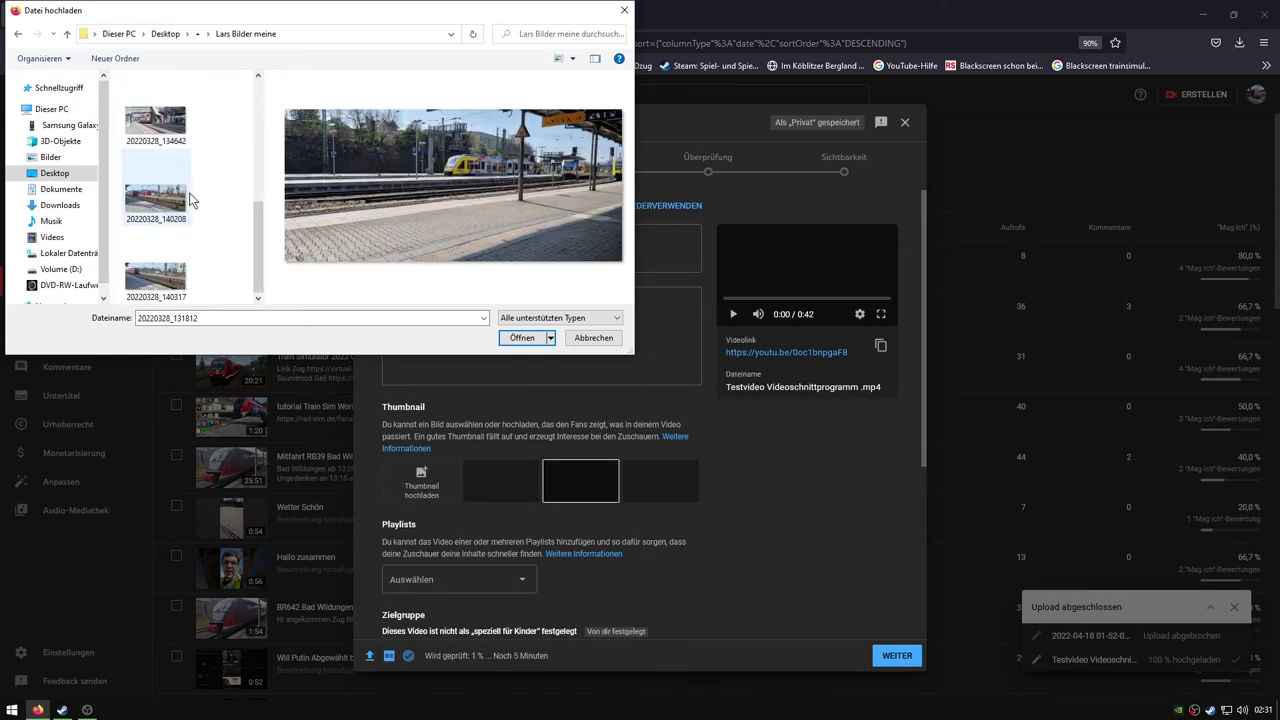
{"action": "left_click", "coordinate": [207, 36]}
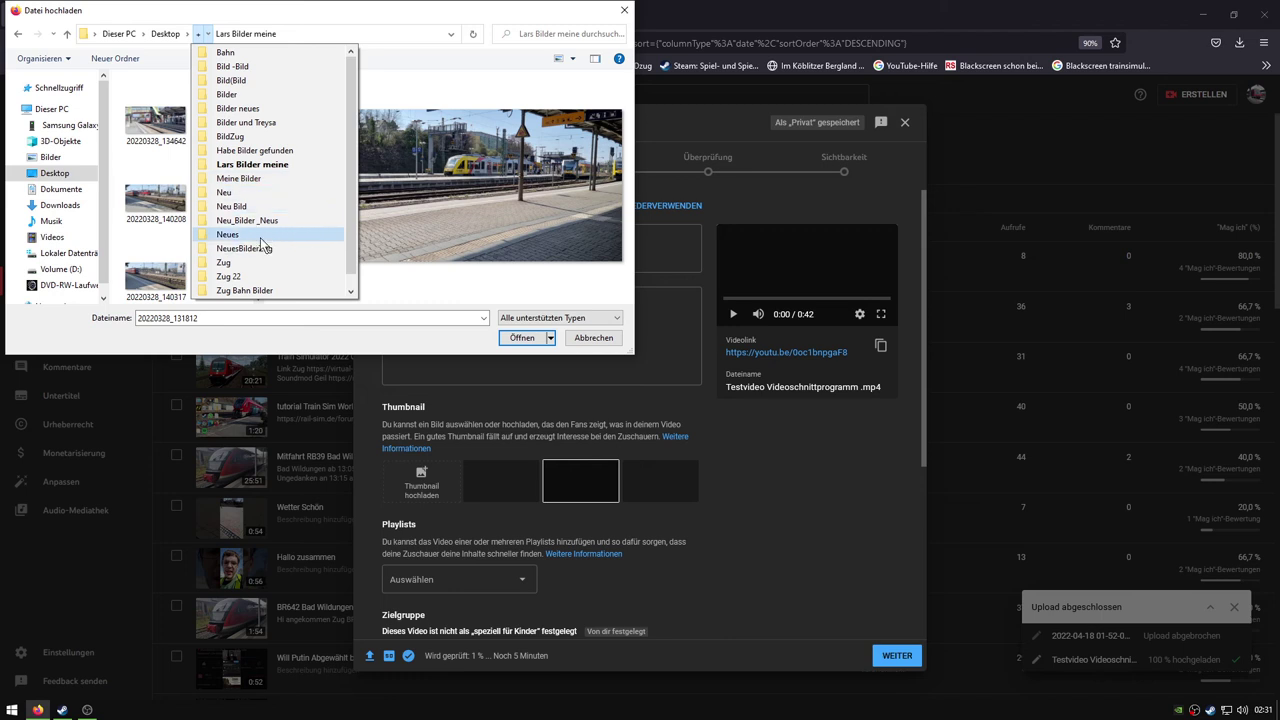
Step: Try to upload a picture from the end of the Habe Bilder gefunden folder as the video's thumbnail
{"action": "left_click", "coordinate": [265, 150]}
{"action": "scroll", "coordinate": [209, 190], "scroll_direction": "down", "scroll_amount": 10}
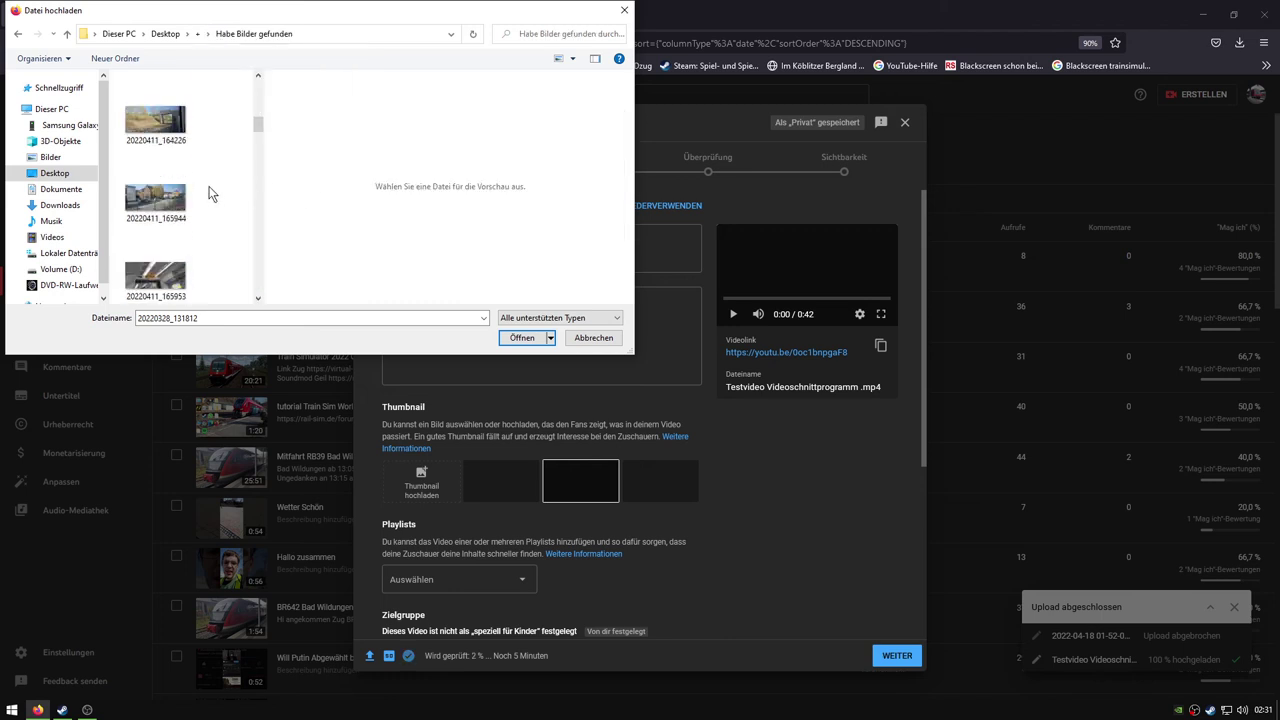
{"action": "scroll", "coordinate": [209, 185], "scroll_direction": "down", "scroll_amount": 5}
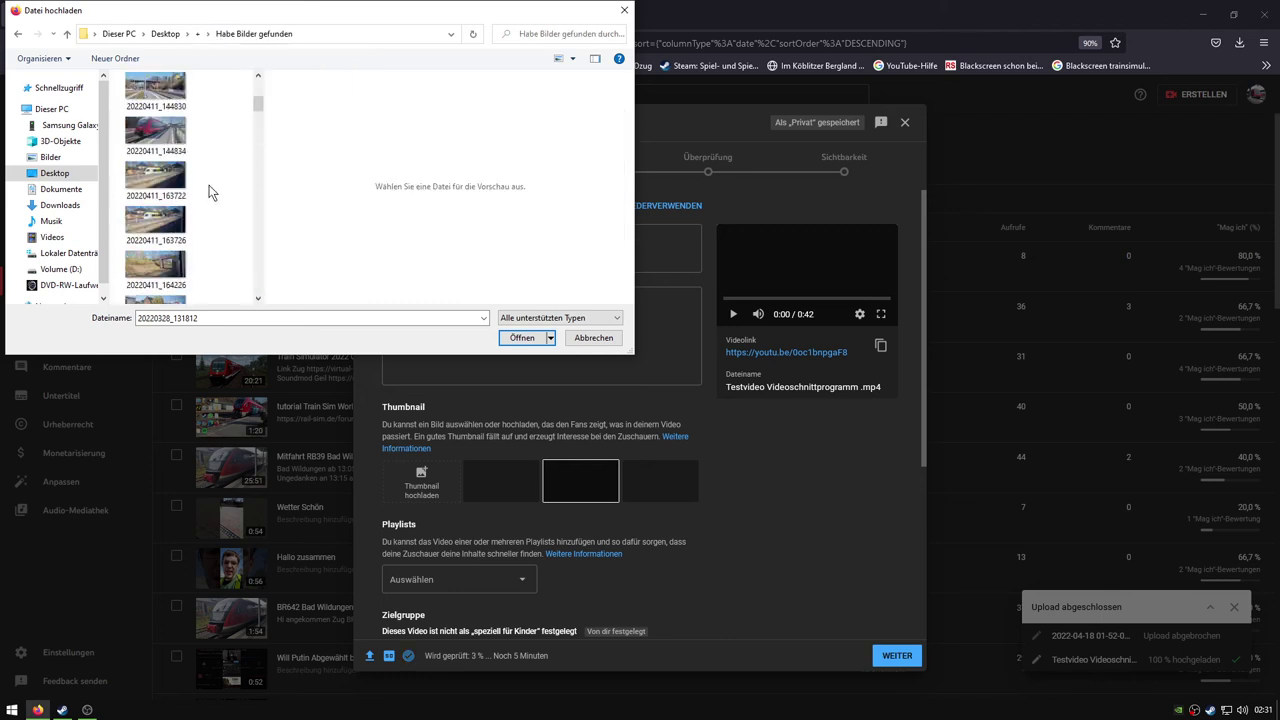
{"action": "left_click", "coordinate": [155, 280]}
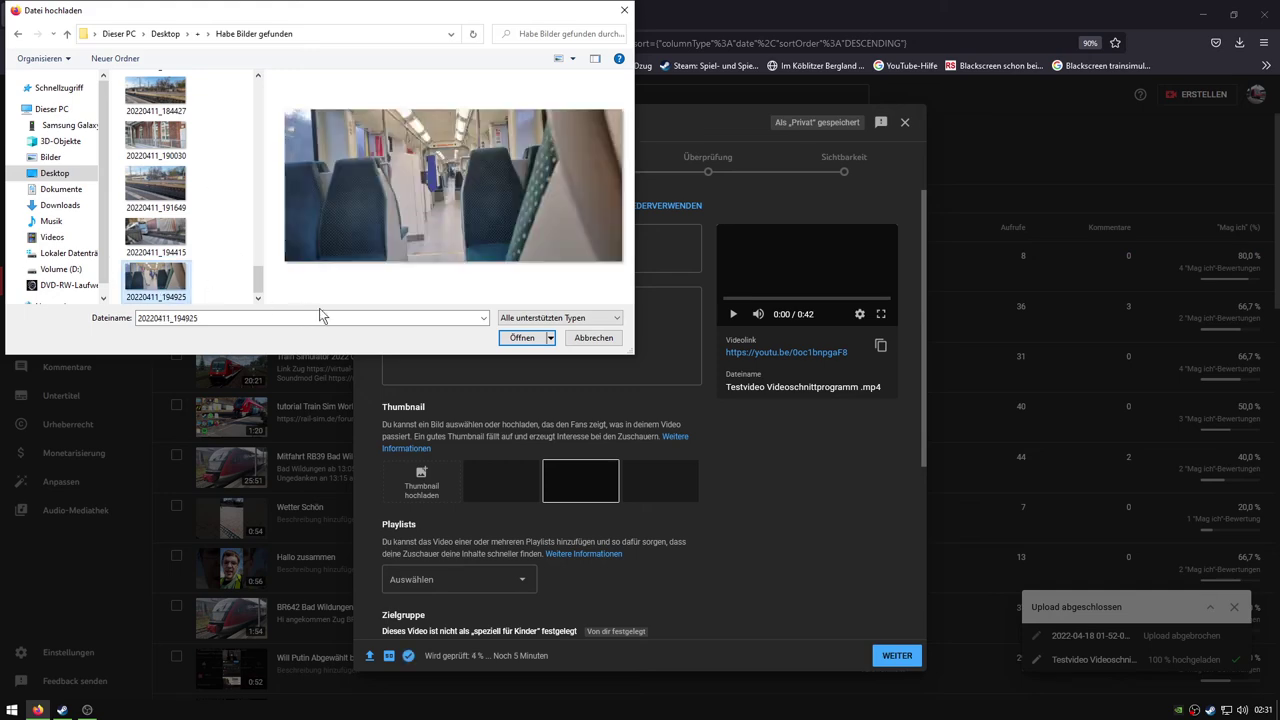
{"action": "key", "text": "Up"}
{"action": "left_click", "coordinate": [550, 340]}
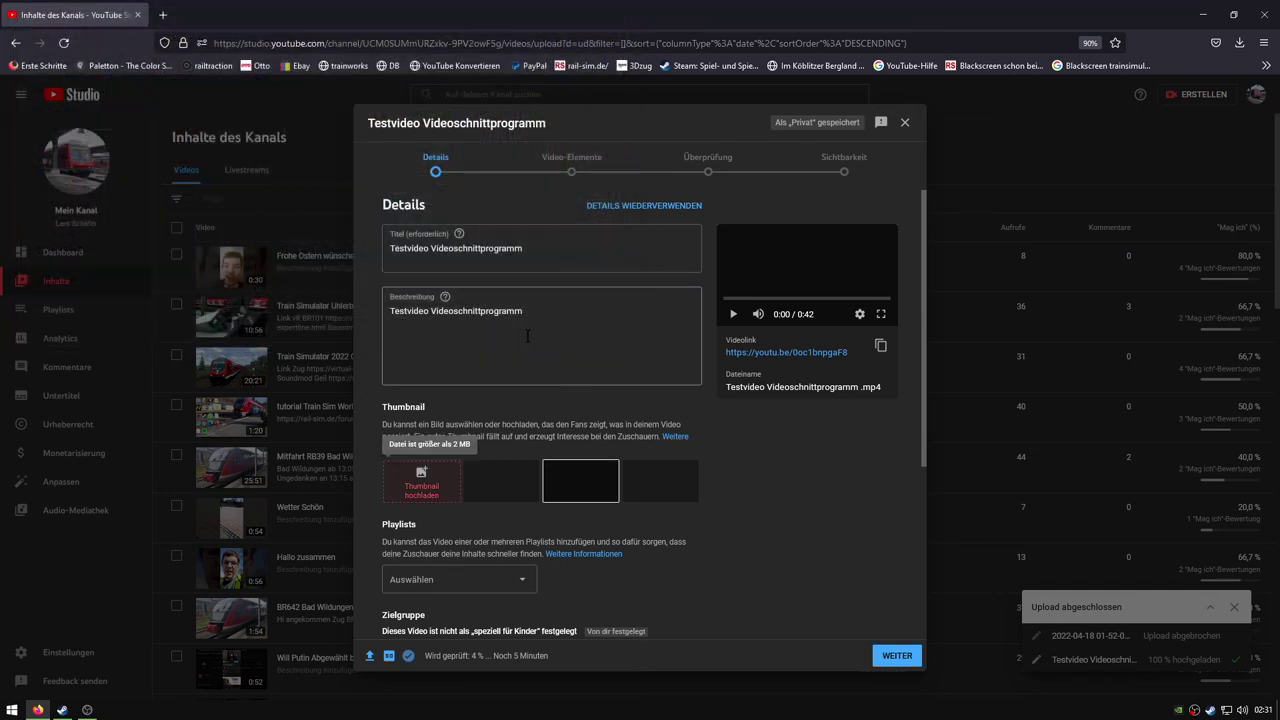
Step: Expand the additional video details and set the recording date to 18.04.2022
{"action": "scroll", "coordinate": [781, 552], "scroll_direction": "down", "scroll_amount": 3}
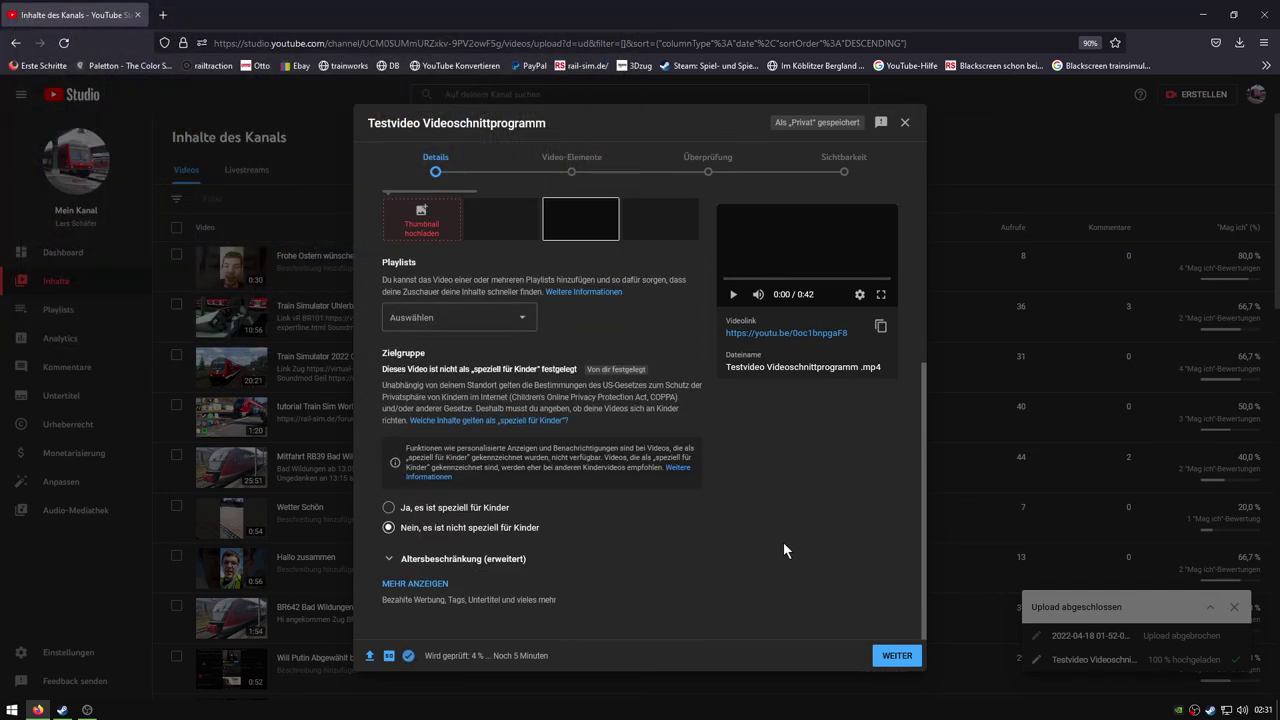
{"action": "left_click", "coordinate": [406, 578]}
{"action": "scroll", "coordinate": [420, 590], "scroll_direction": "down", "scroll_amount": 2}
{"action": "left_click", "coordinate": [415, 586]}
{"action": "scroll", "coordinate": [460, 550], "scroll_direction": "down", "scroll_amount": 8}
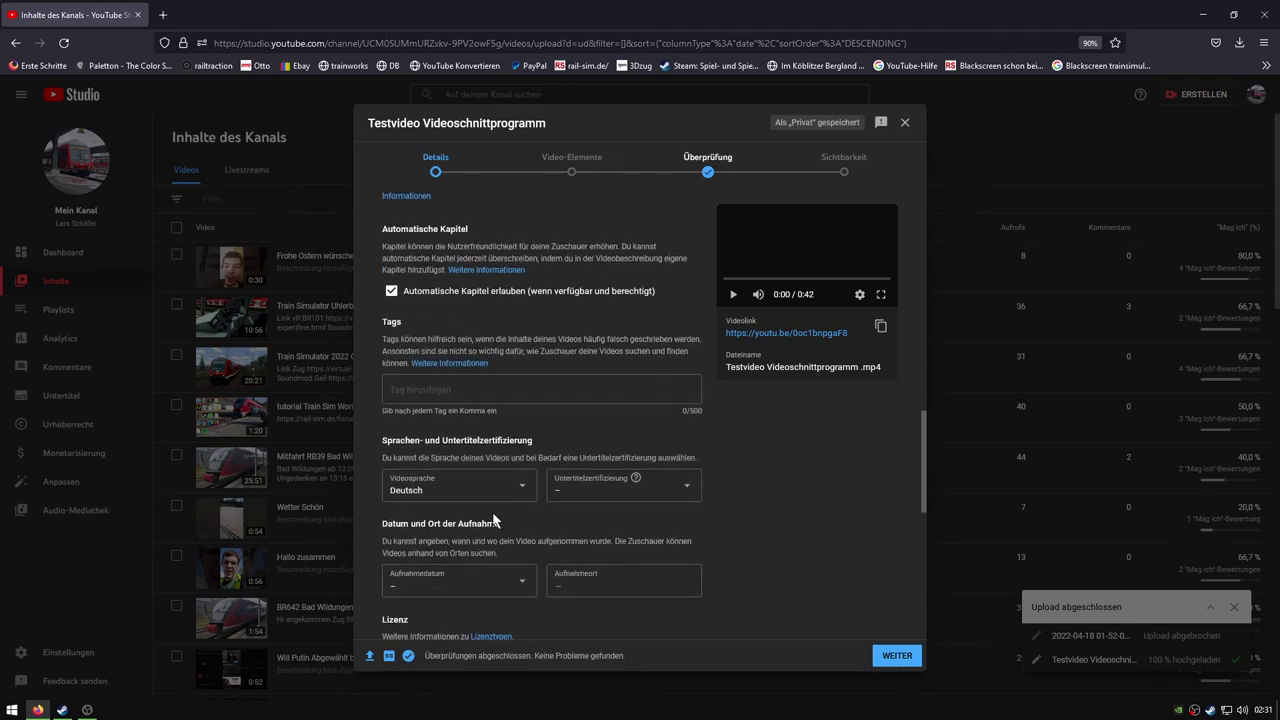
{"action": "mouse_move", "coordinate": [409, 658]}
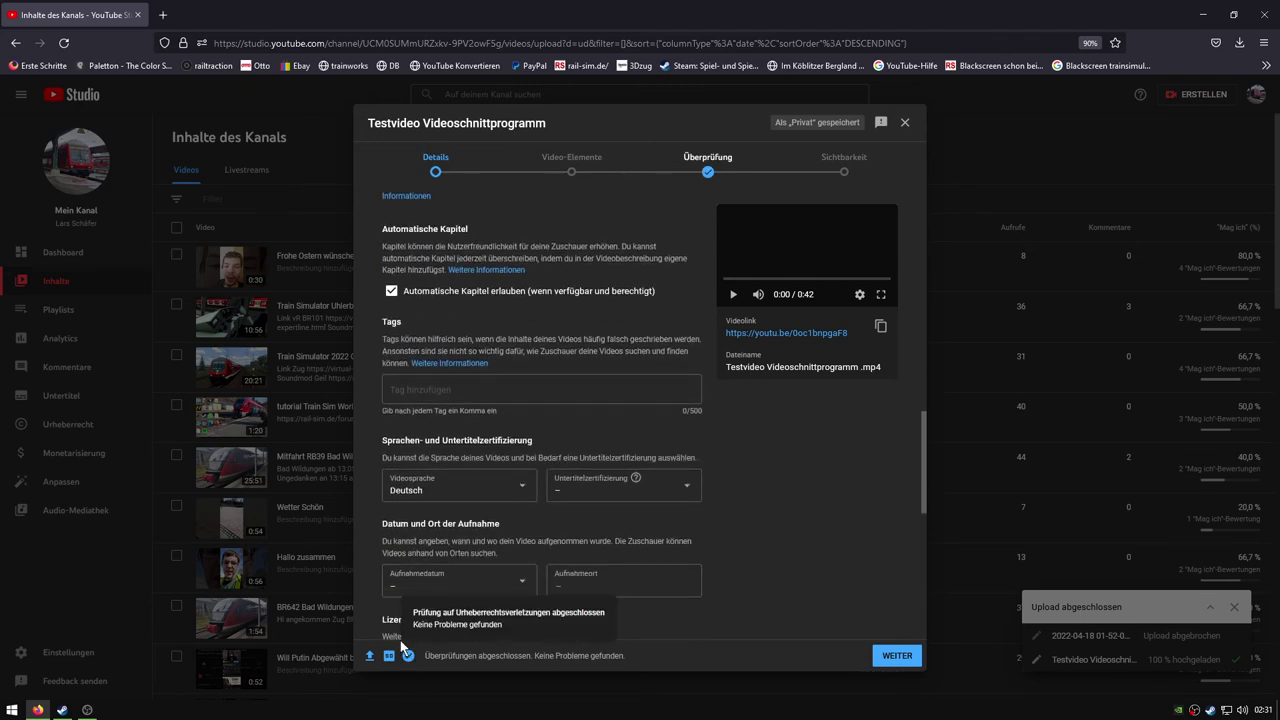
{"action": "left_click", "coordinate": [430, 580]}
{"action": "left_click", "coordinate": [398, 538]}
Step: Set the video's category to Reisen & Events
{"action": "scroll", "coordinate": [590, 533], "scroll_direction": "down", "scroll_amount": 3}
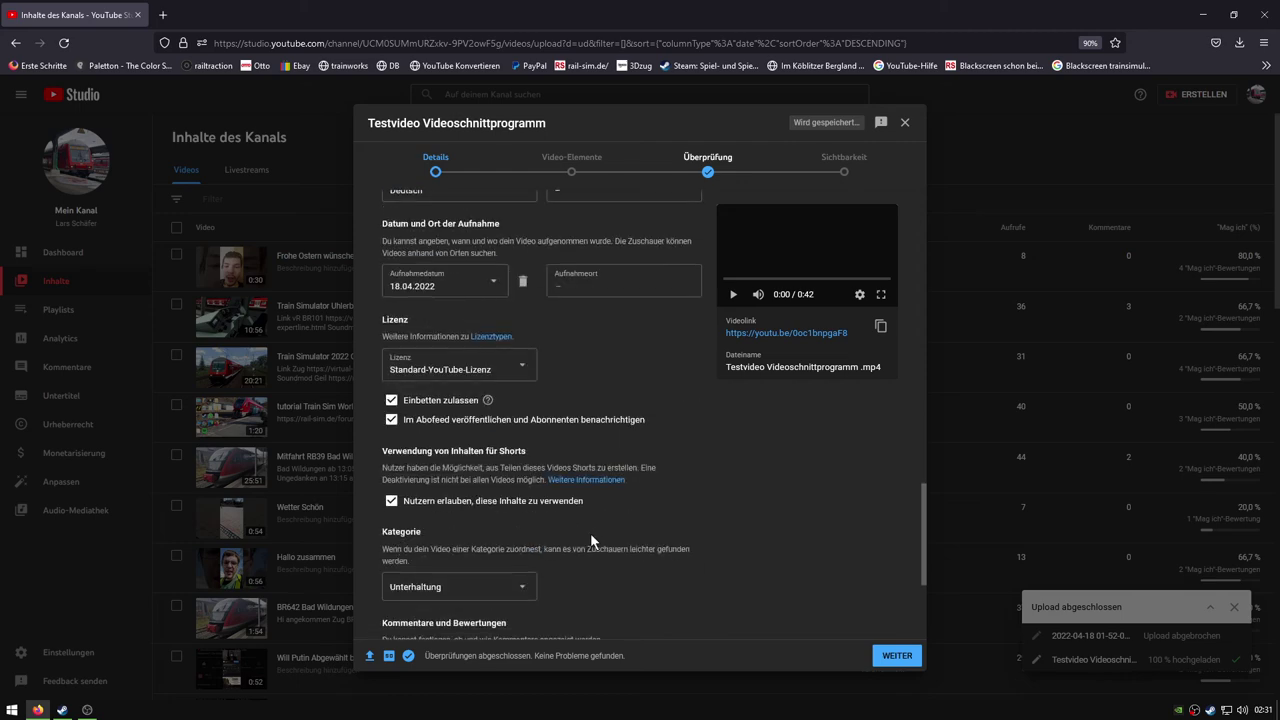
{"action": "scroll", "coordinate": [466, 574], "scroll_direction": "down", "scroll_amount": 3}
{"action": "left_click", "coordinate": [488, 372]}
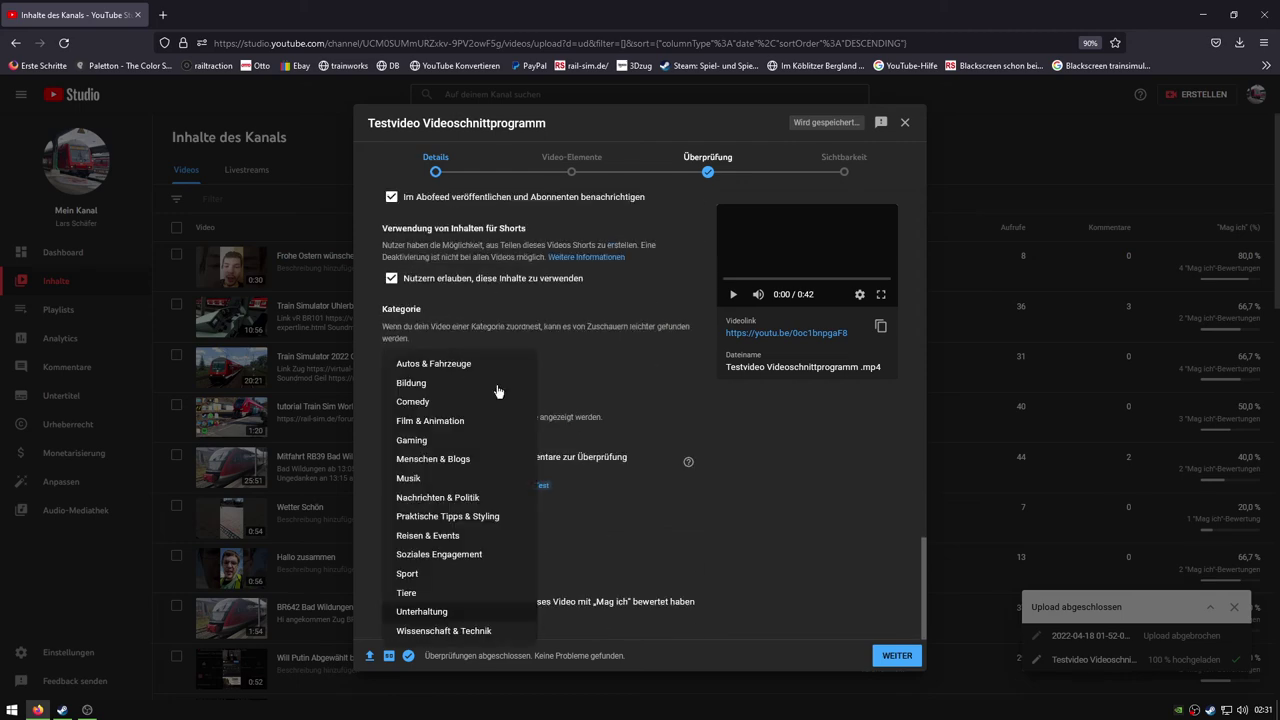
{"action": "left_click", "coordinate": [446, 536]}
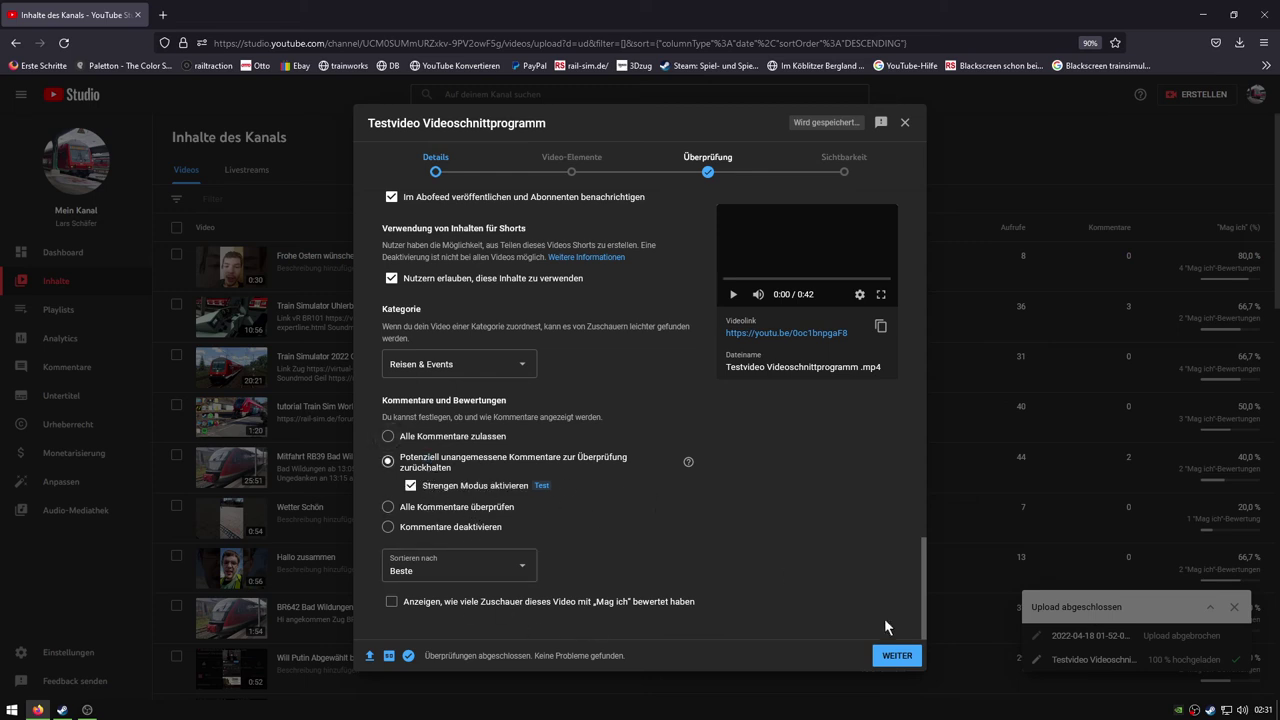
Step: Continue through the video elements and the copyright check to the visibility settings, discarding the opened info card editor
{"action": "left_click", "coordinate": [899, 657]}
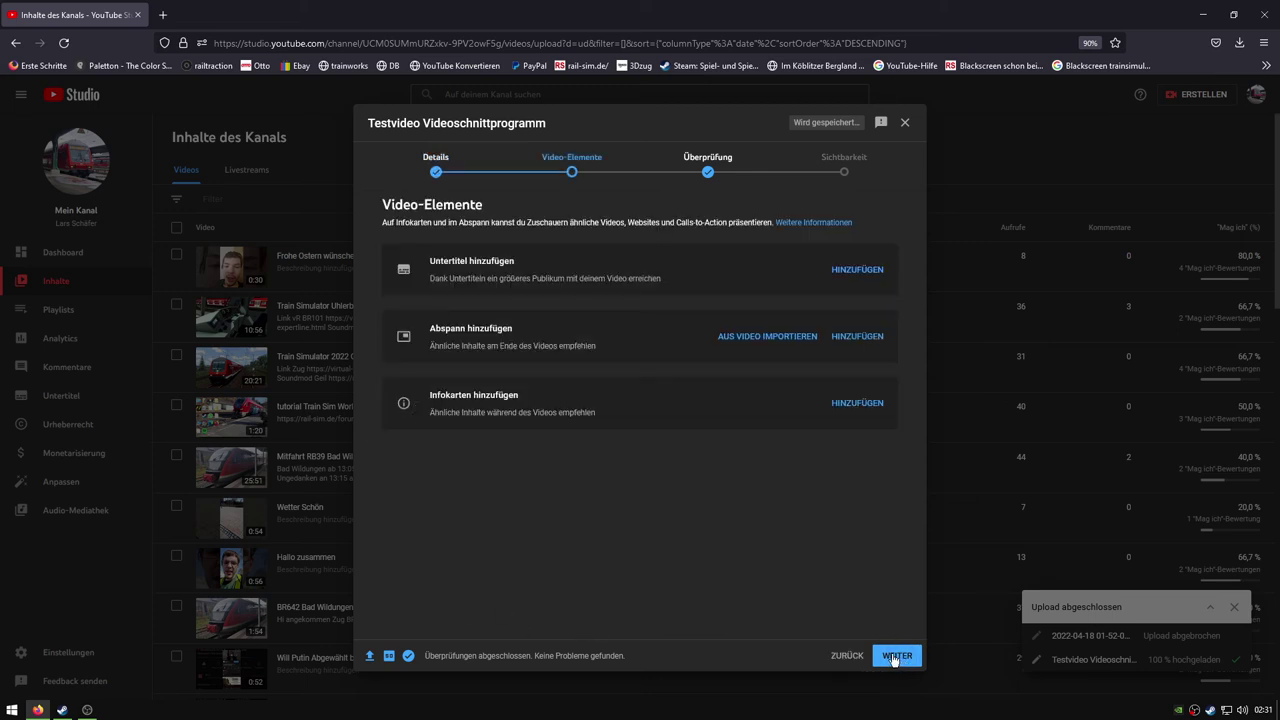
{"action": "left_click", "coordinate": [857, 403]}
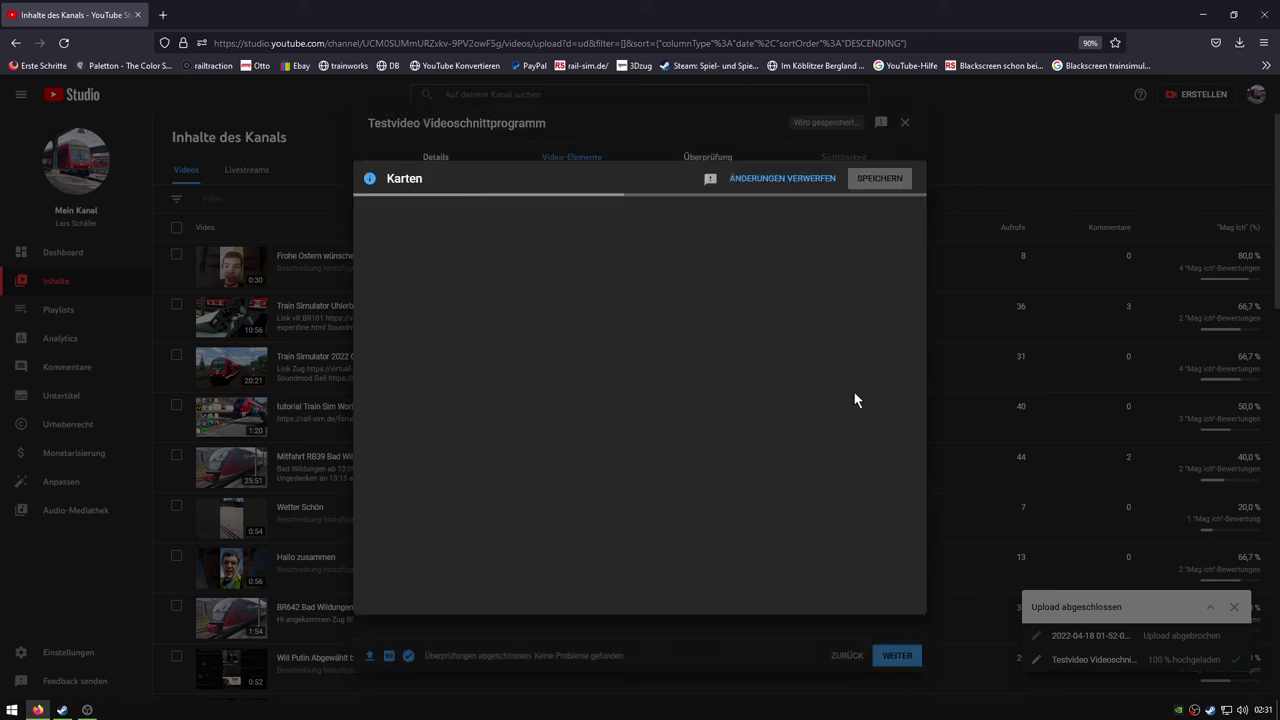
{"action": "left_click", "coordinate": [789, 182]}
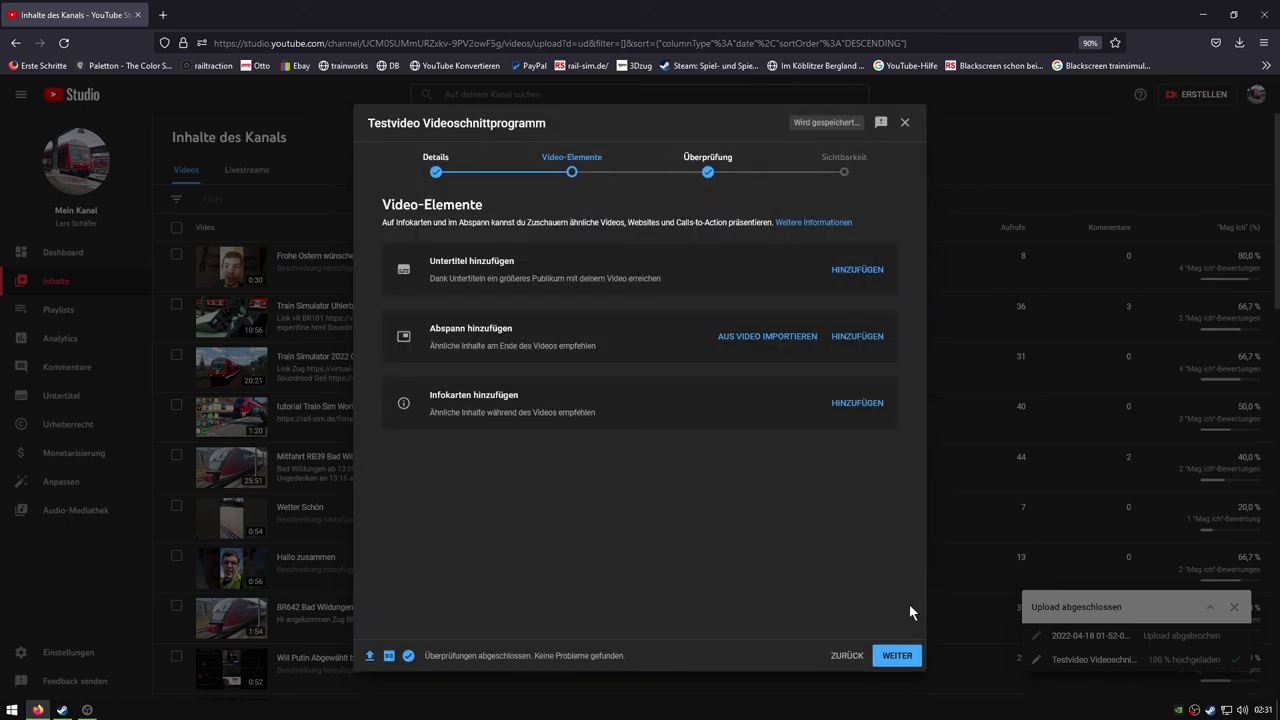
{"action": "left_click", "coordinate": [900, 657]}
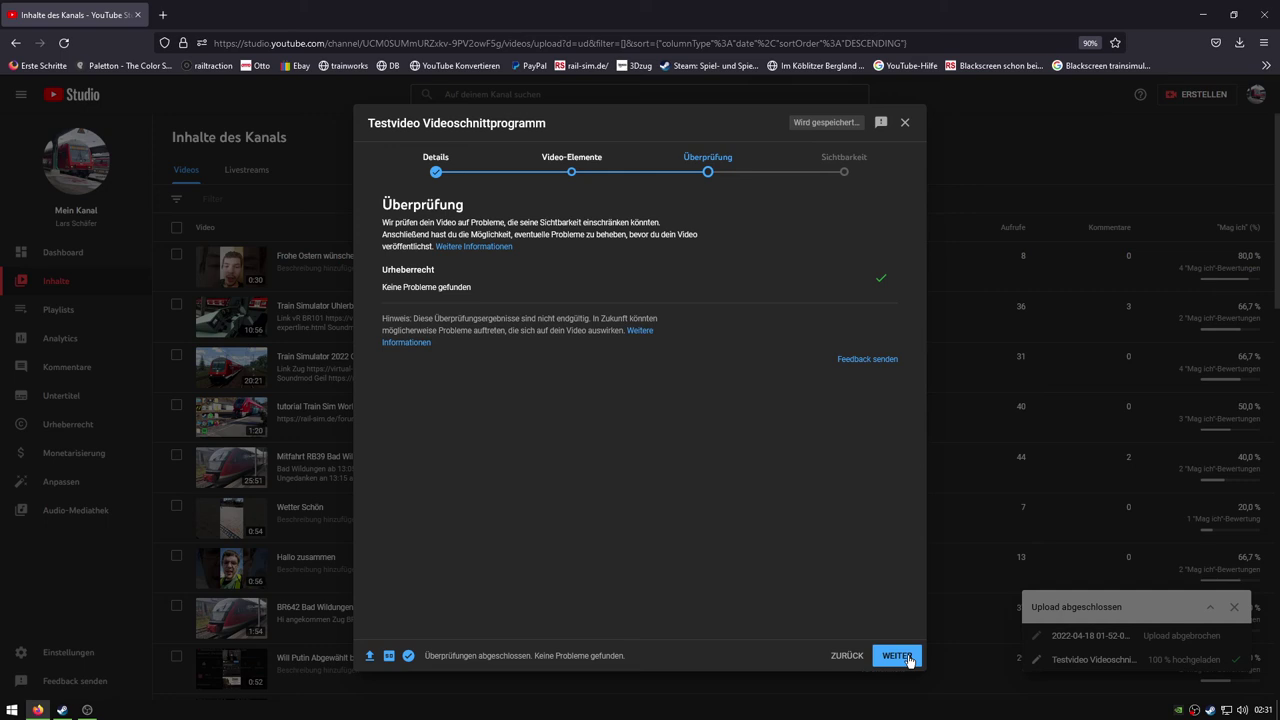
{"action": "left_click", "coordinate": [909, 660]}
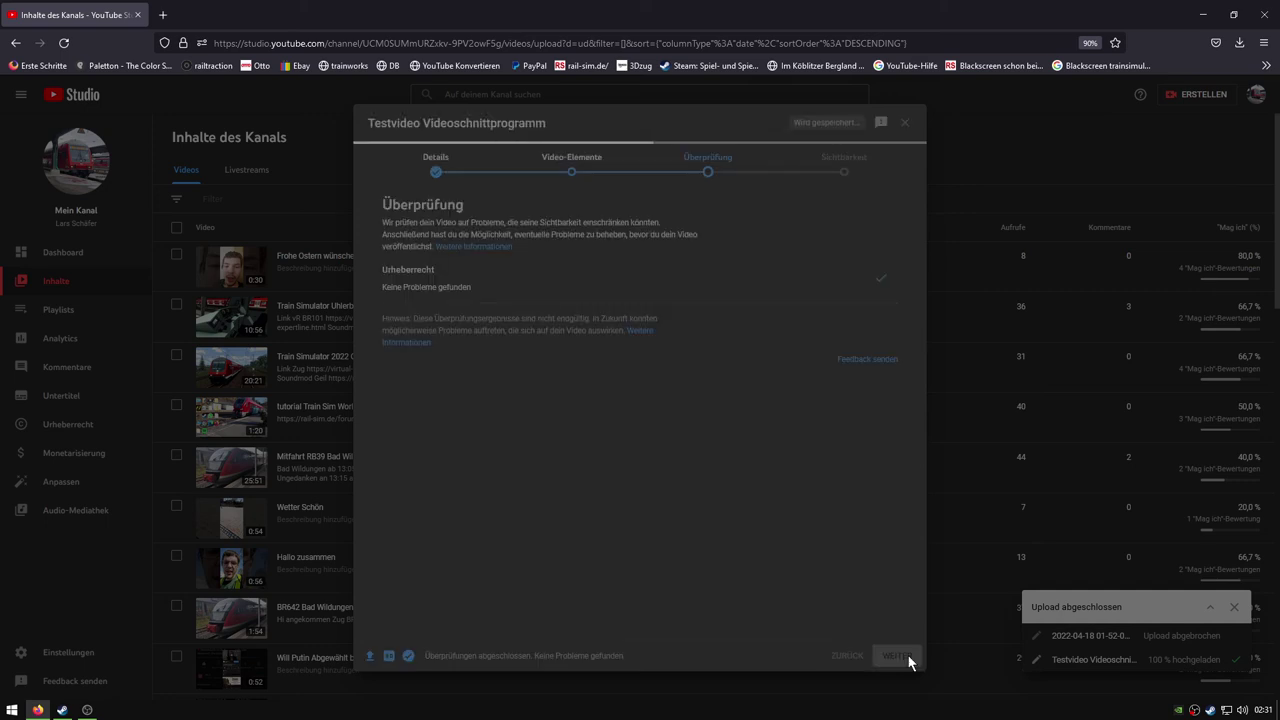
Step: Save the video with Privat visibility and open its details page from the channel content list
{"action": "left_click", "coordinate": [907, 653]}
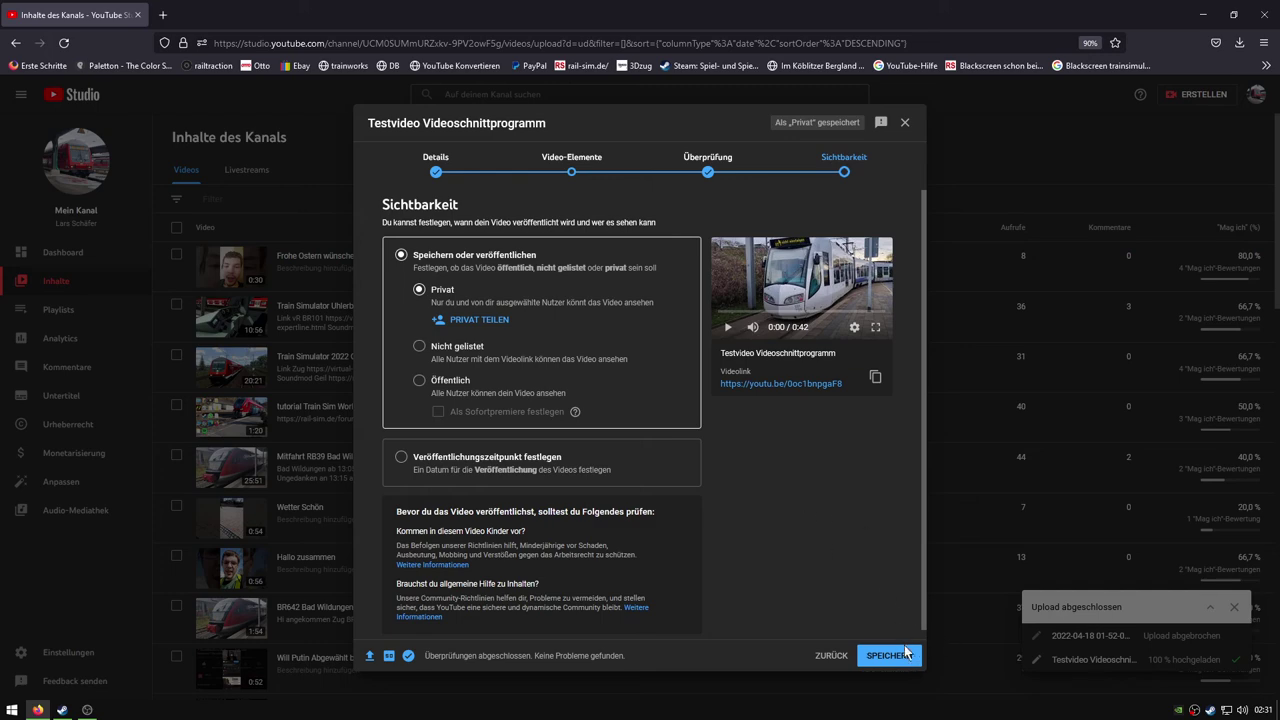
{"action": "left_click", "coordinate": [899, 660]}
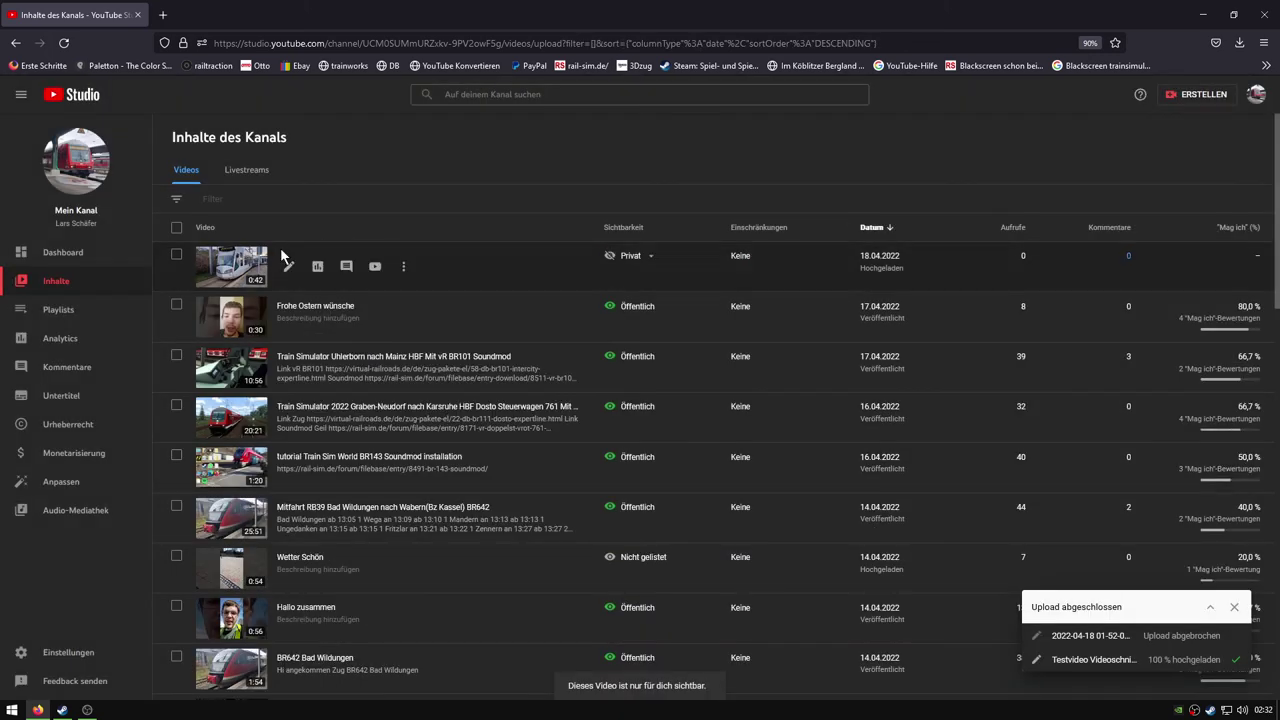
{"action": "left_click", "coordinate": [245, 258]}
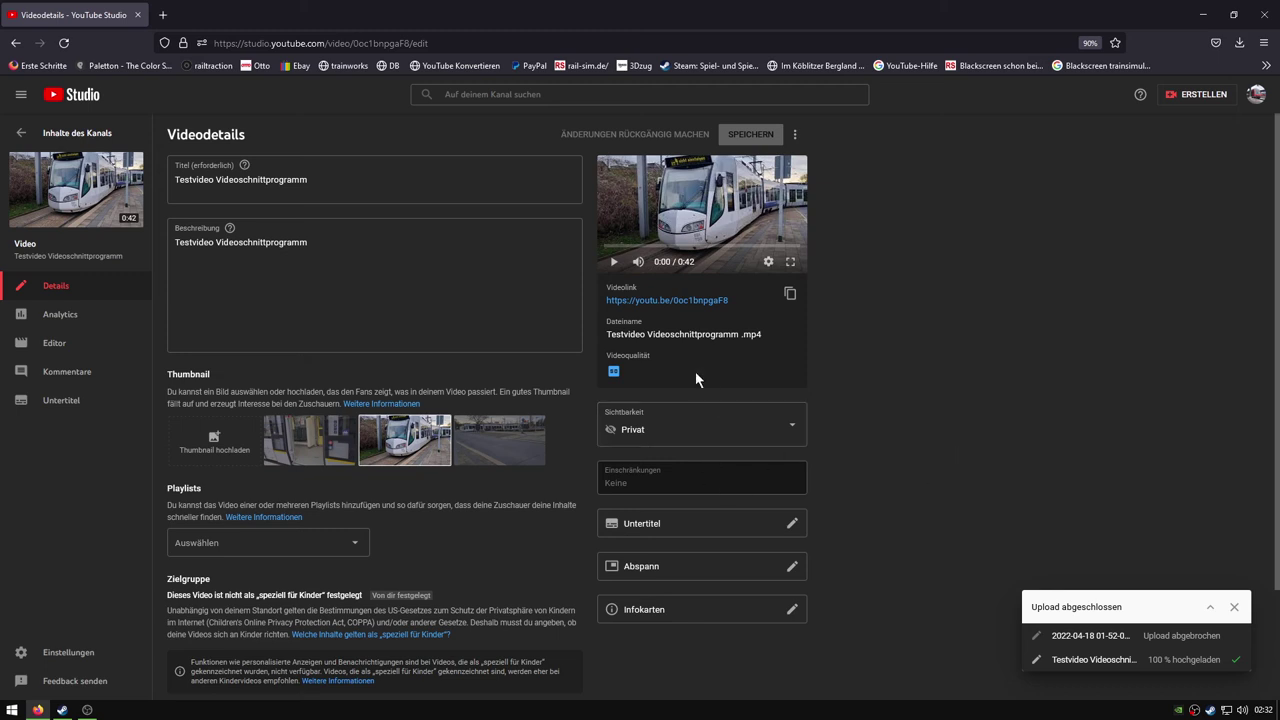
Step: Copy the uploaded video's link and open it in a new browser tab
{"action": "mouse_move", "coordinate": [614, 376]}
{"action": "left_click", "coordinate": [790, 293]}
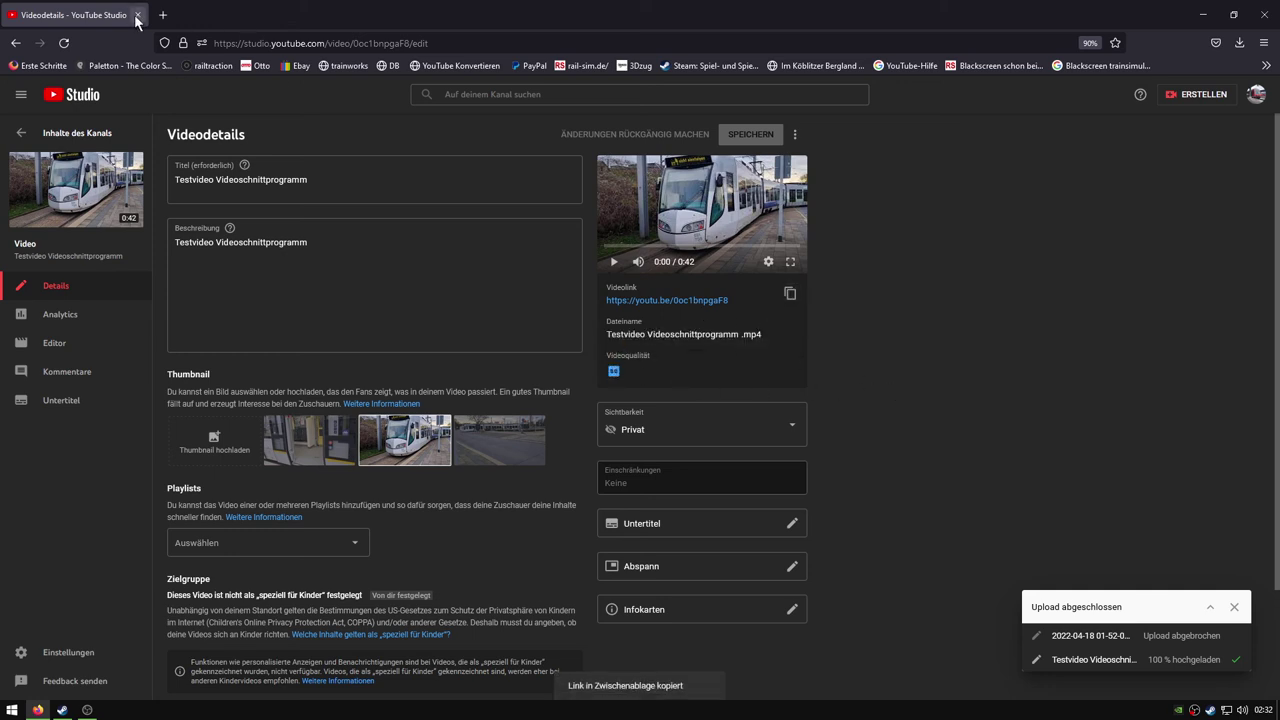
{"action": "left_click", "coordinate": [162, 15]}
{"action": "right_click", "coordinate": [238, 48]}
{"action": "left_click", "coordinate": [290, 169]}
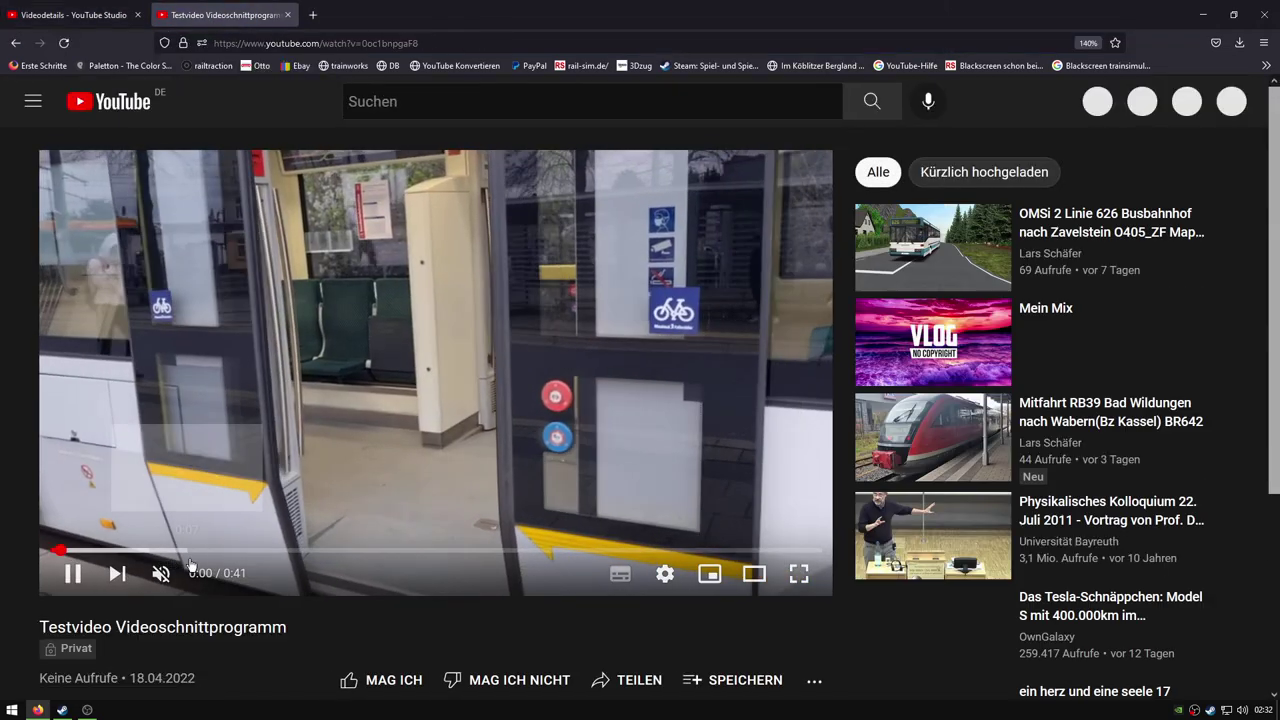
Step: Watch the video in full screen, checking its quality options and skipping ahead to about 0:11
{"action": "left_click", "coordinate": [797, 573]}
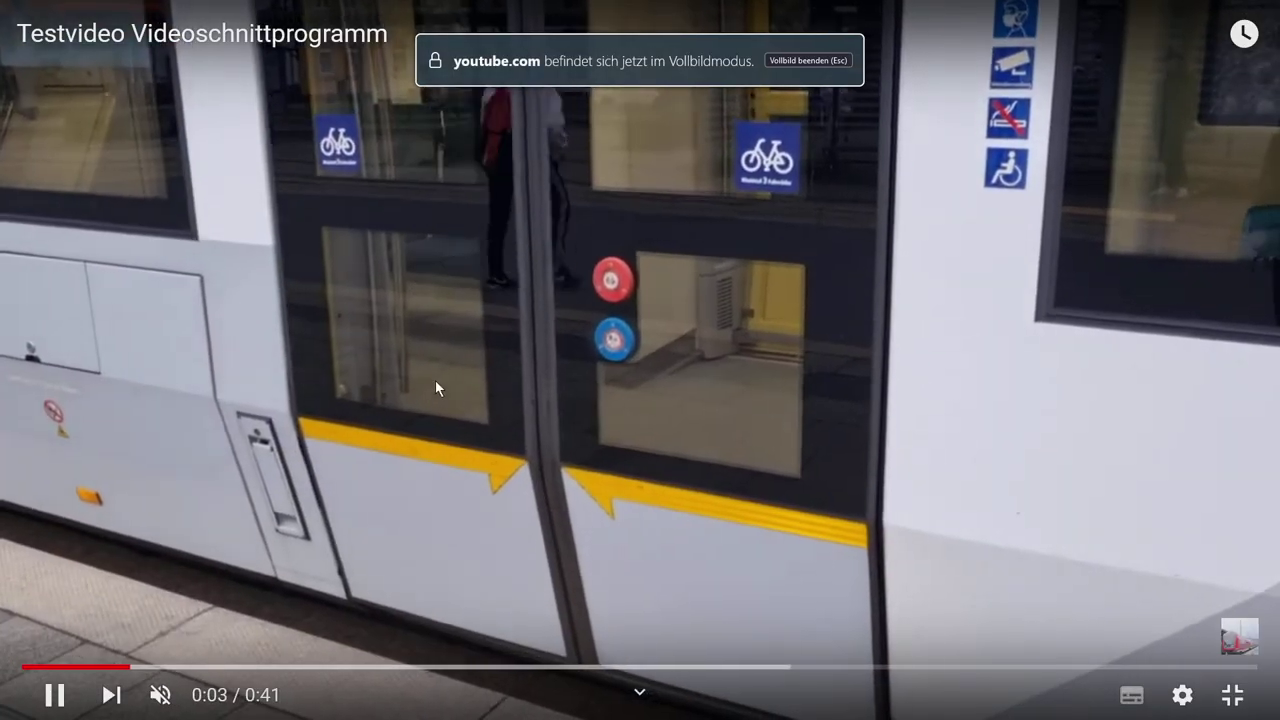
{"action": "left_click", "coordinate": [436, 387]}
{"action": "left_click", "coordinate": [1182, 694]}
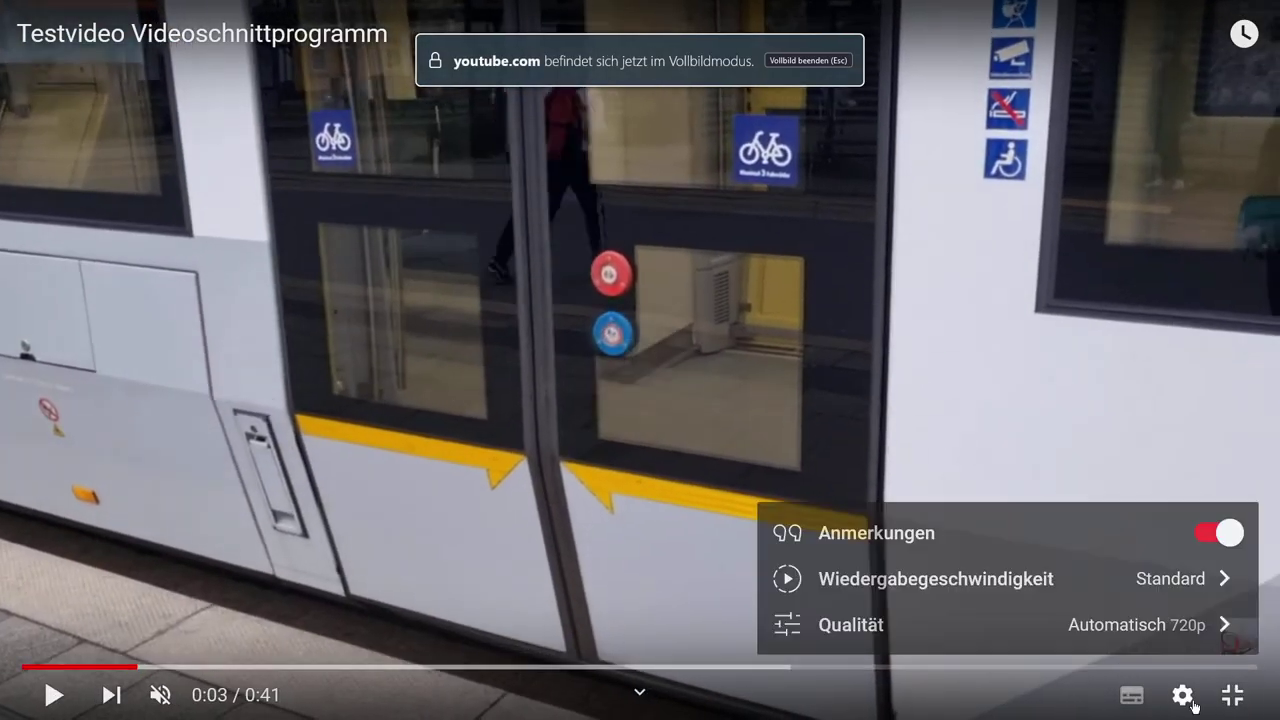
{"action": "left_click", "coordinate": [1192, 638]}
{"action": "left_click", "coordinate": [934, 658]}
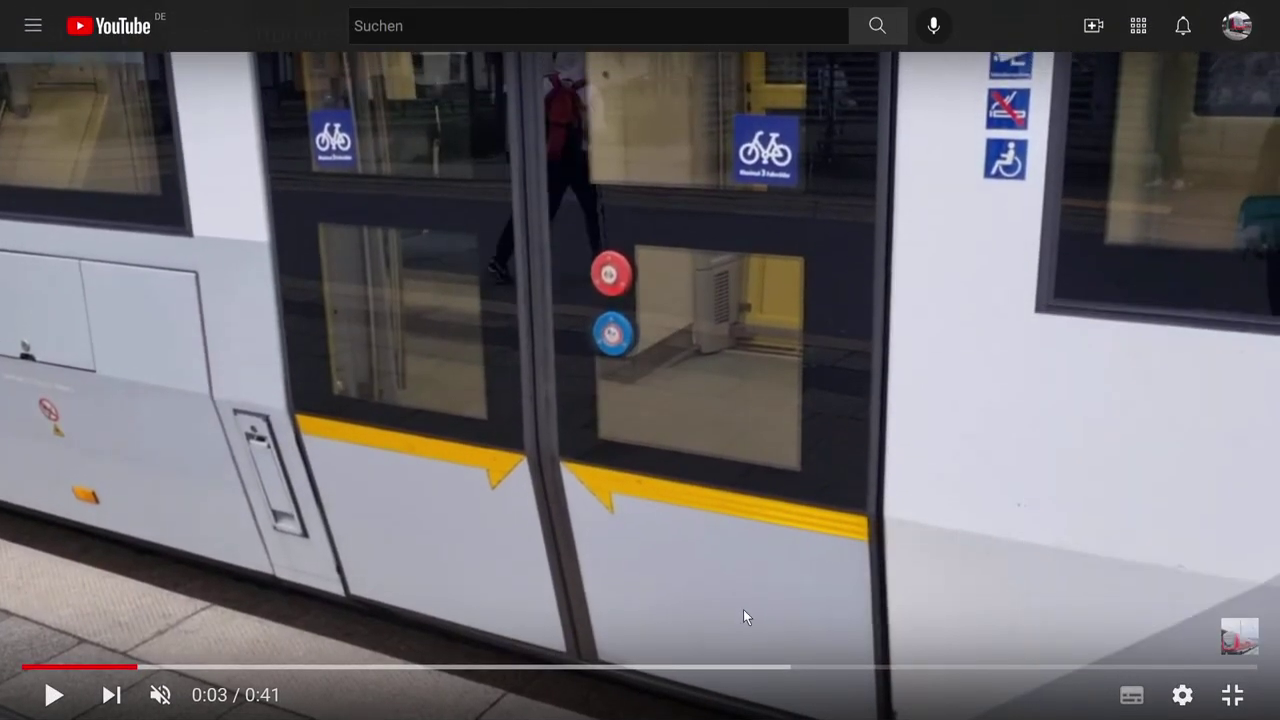
{"action": "left_click", "coordinate": [743, 609]}
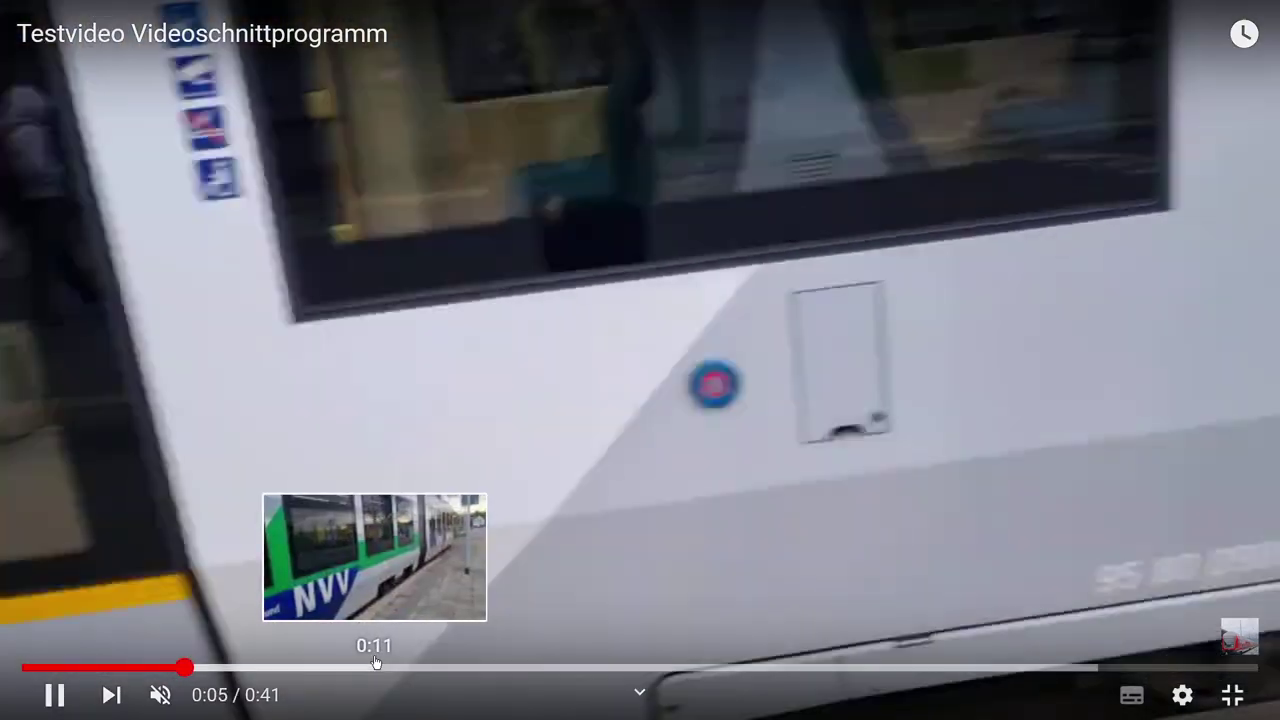
{"action": "left_click", "coordinate": [372, 667]}
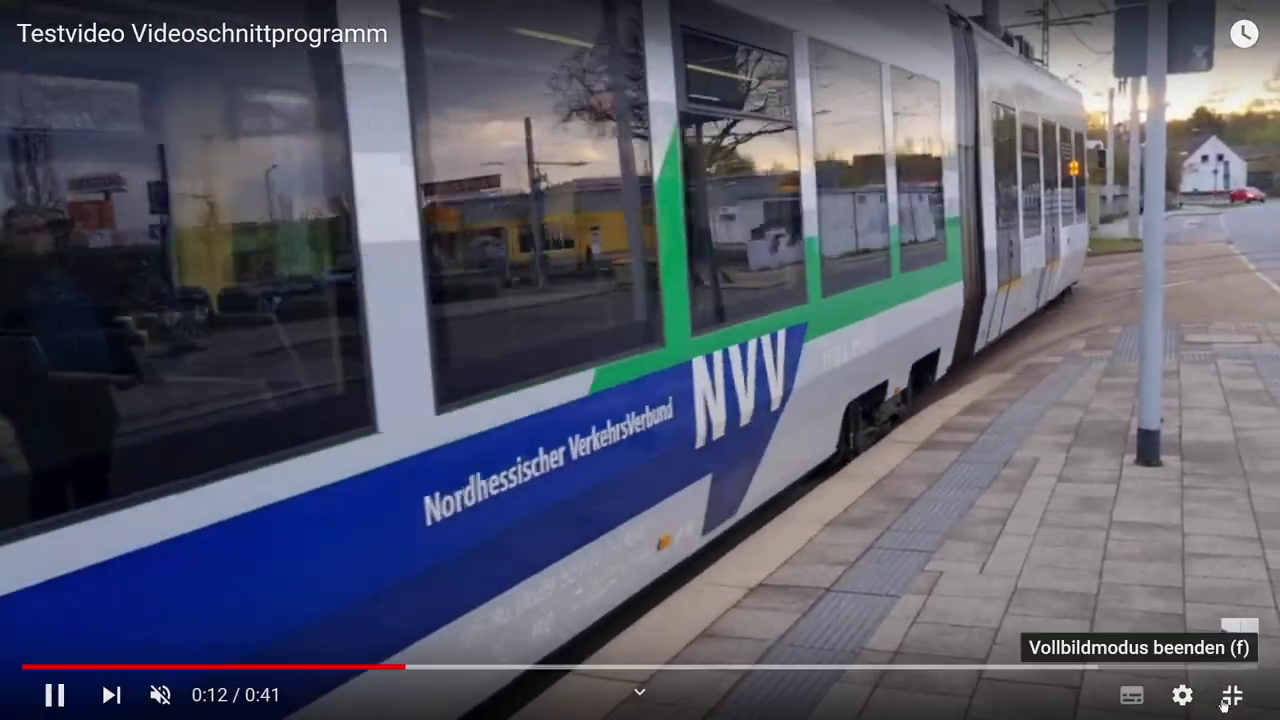
{"action": "left_click", "coordinate": [1232, 694]}
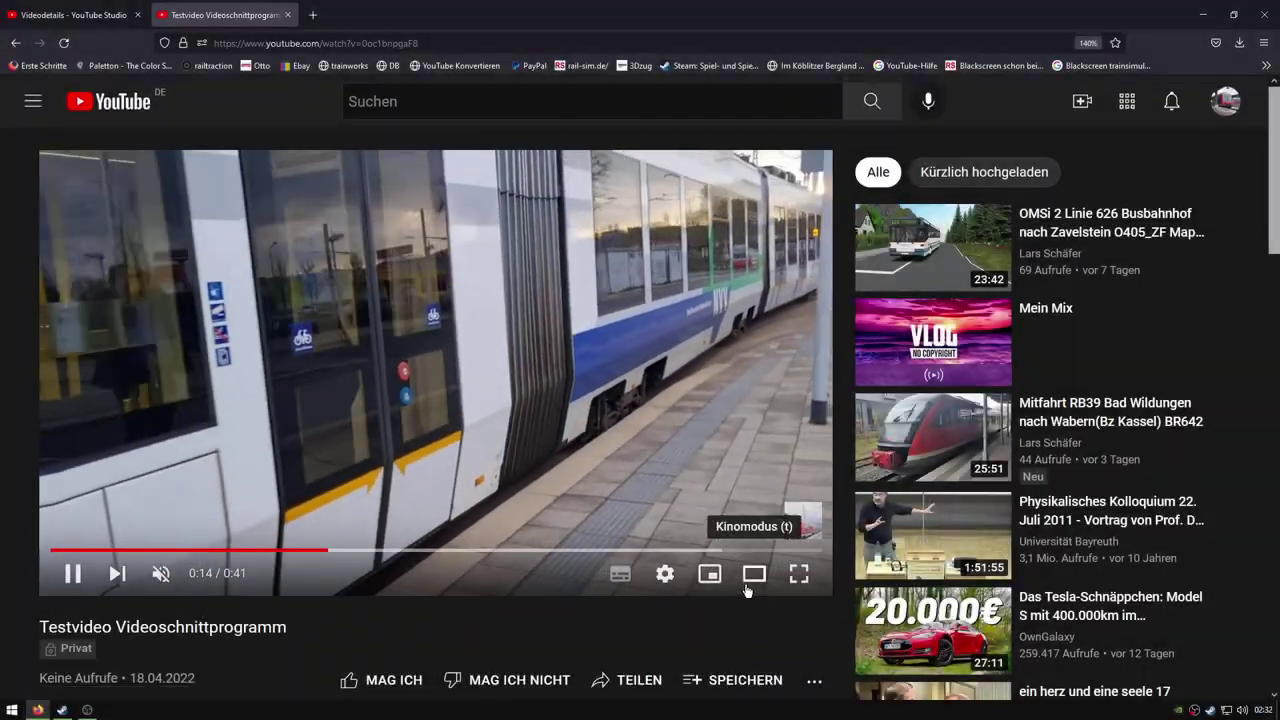
Step: Switch the player to Kinomodus and check the available video quality options
{"action": "left_click", "coordinate": [754, 573]}
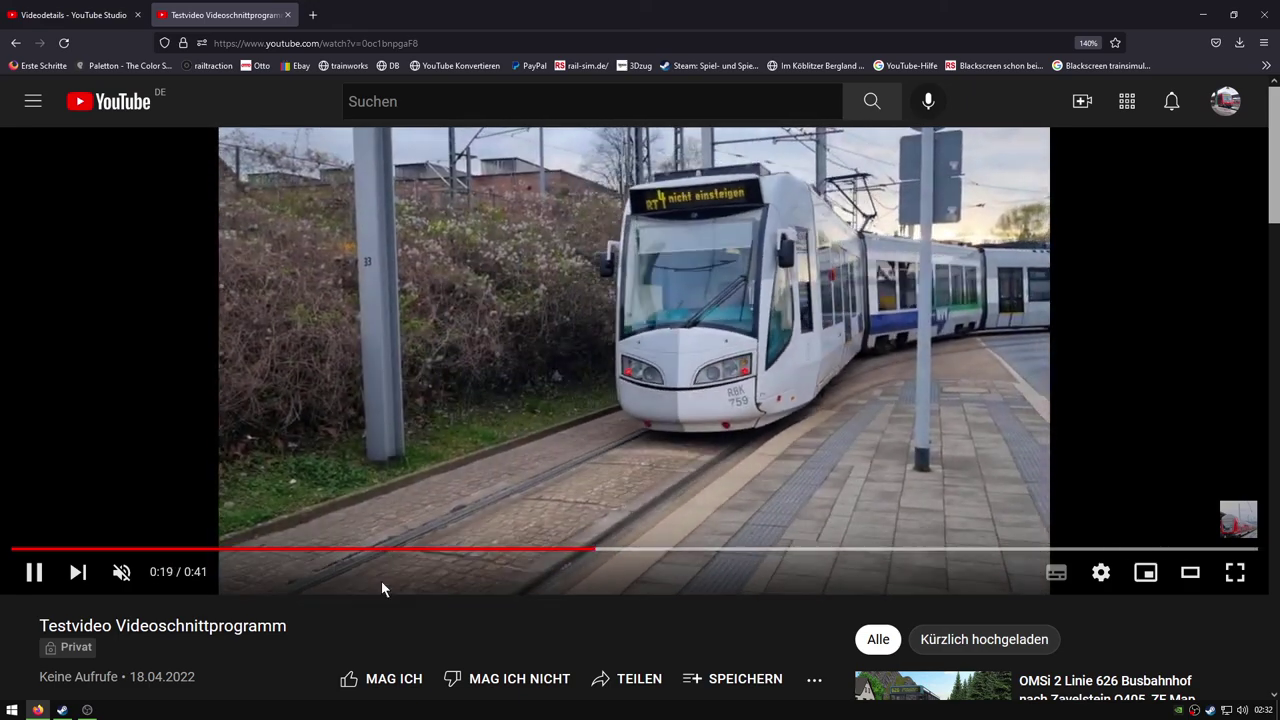
{"action": "left_click", "coordinate": [1100, 572]}
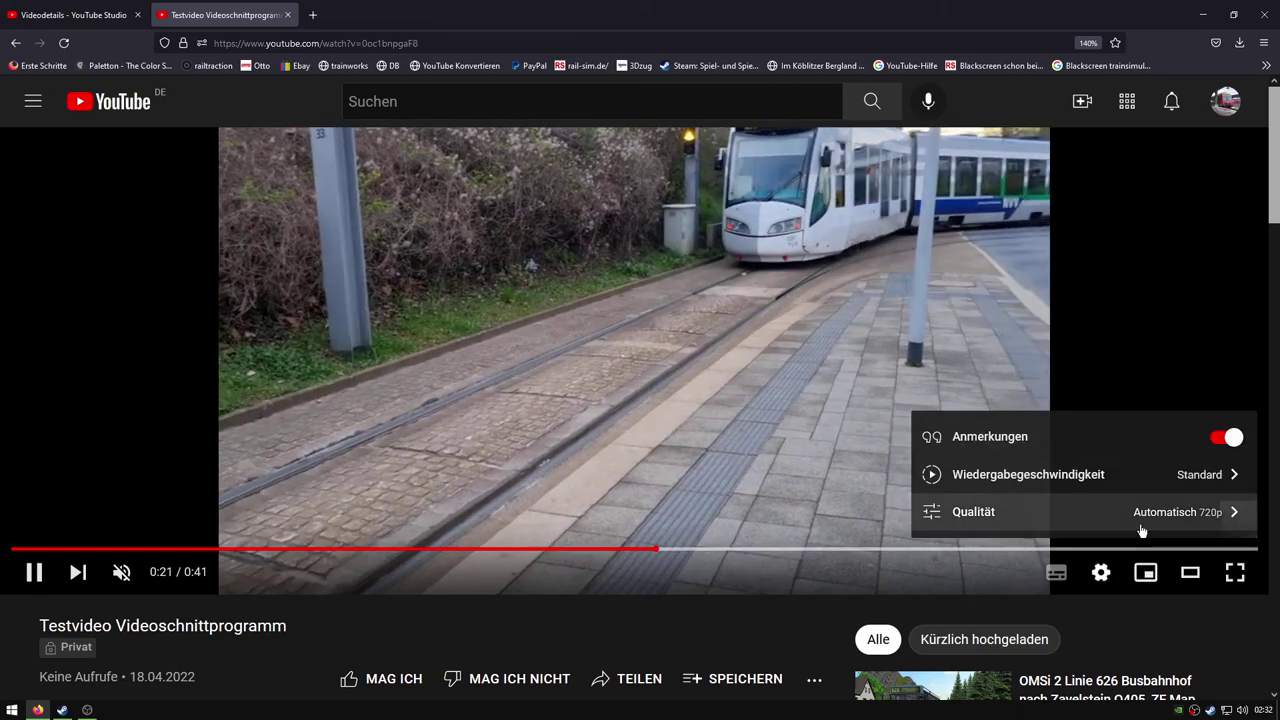
{"action": "left_click", "coordinate": [1137, 523]}
{"action": "left_click", "coordinate": [733, 421]}
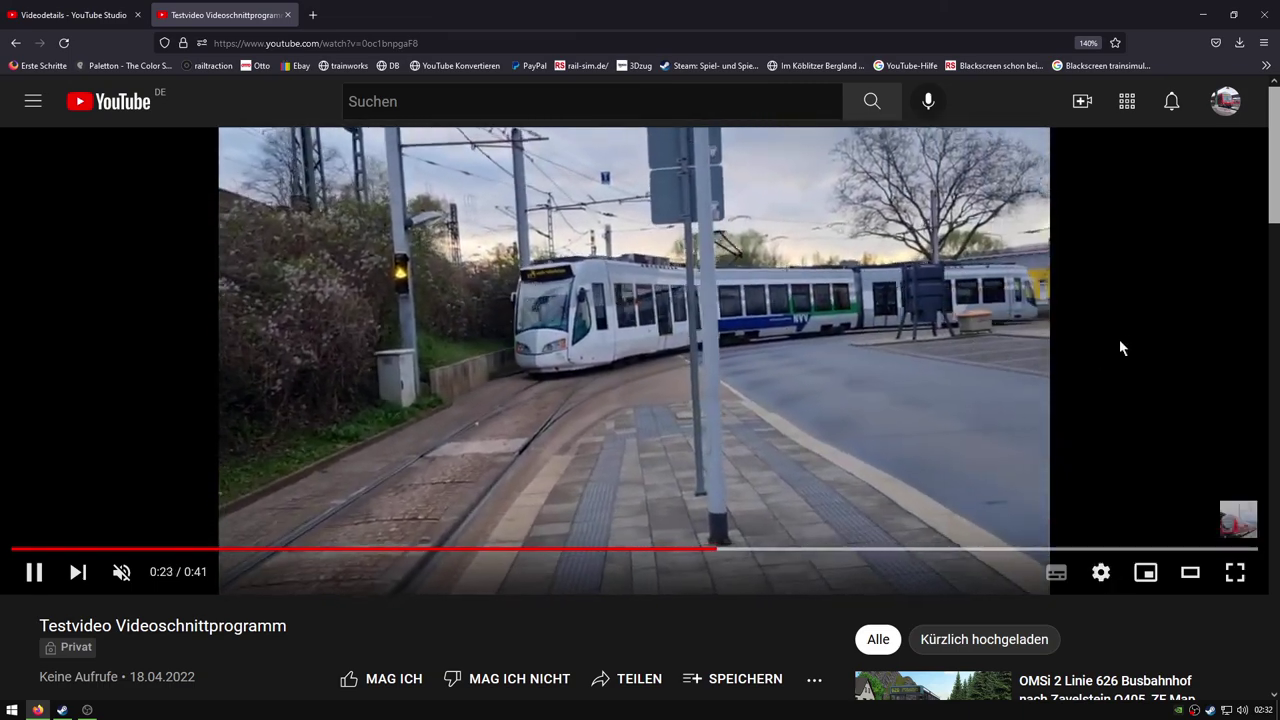
Step: View the Statistiken für Interessierte overlay during full-screen playback to check the resolution and codecs, and close the overlay
{"action": "mouse_move", "coordinate": [1258, 525]}
{"action": "left_click", "coordinate": [1235, 572]}
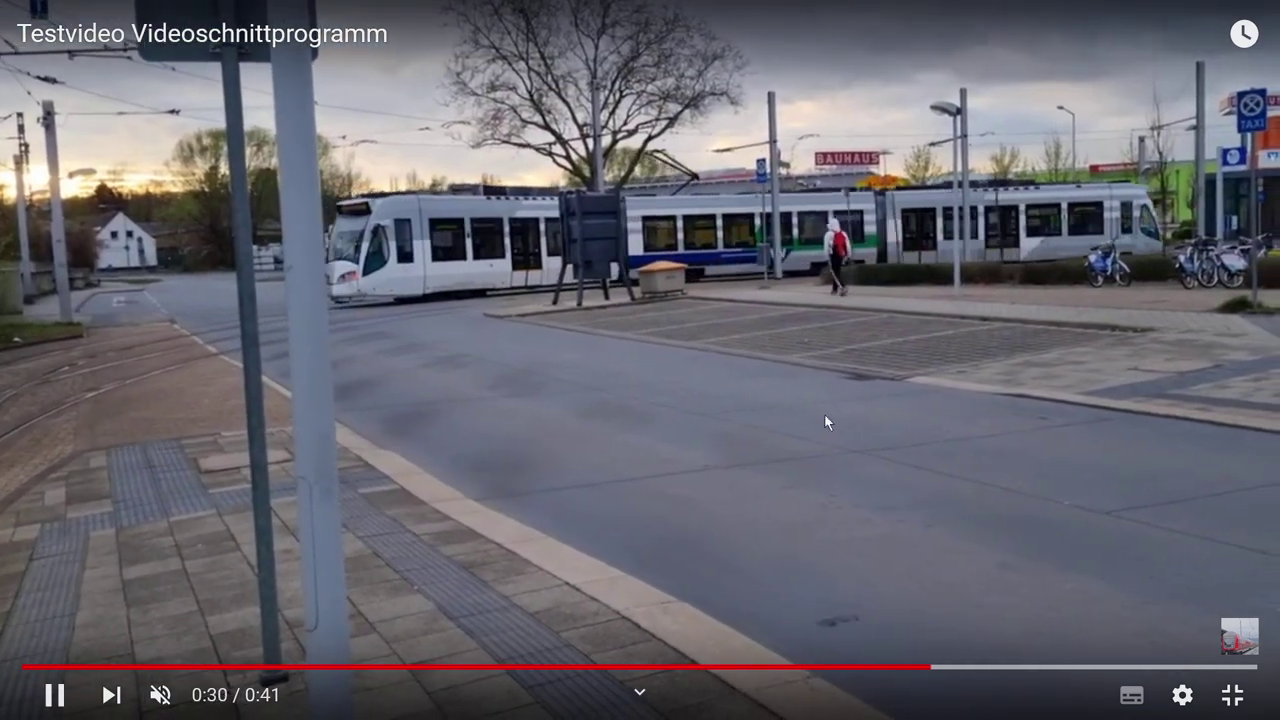
{"action": "right_click", "coordinate": [824, 413]}
{"action": "left_click", "coordinate": [748, 287]}
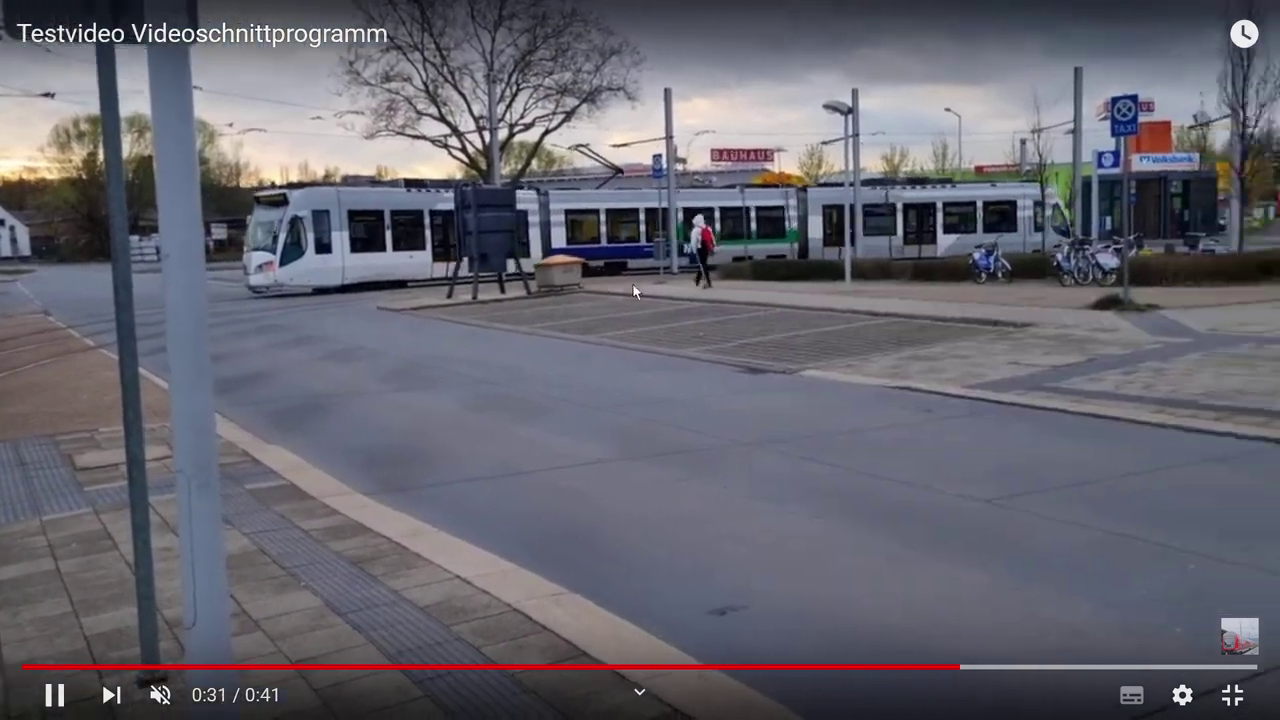
{"action": "left_click", "coordinate": [626, 283]}
{"action": "right_click", "coordinate": [728, 354]}
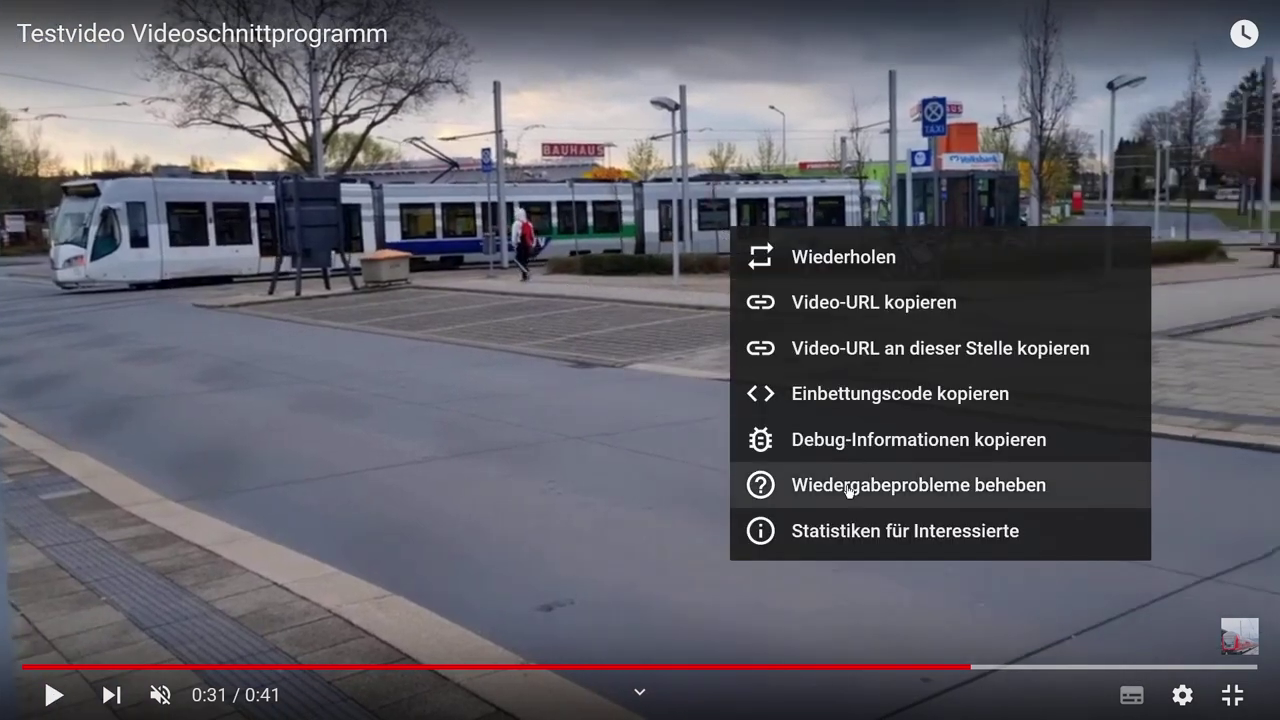
{"action": "left_click", "coordinate": [829, 535]}
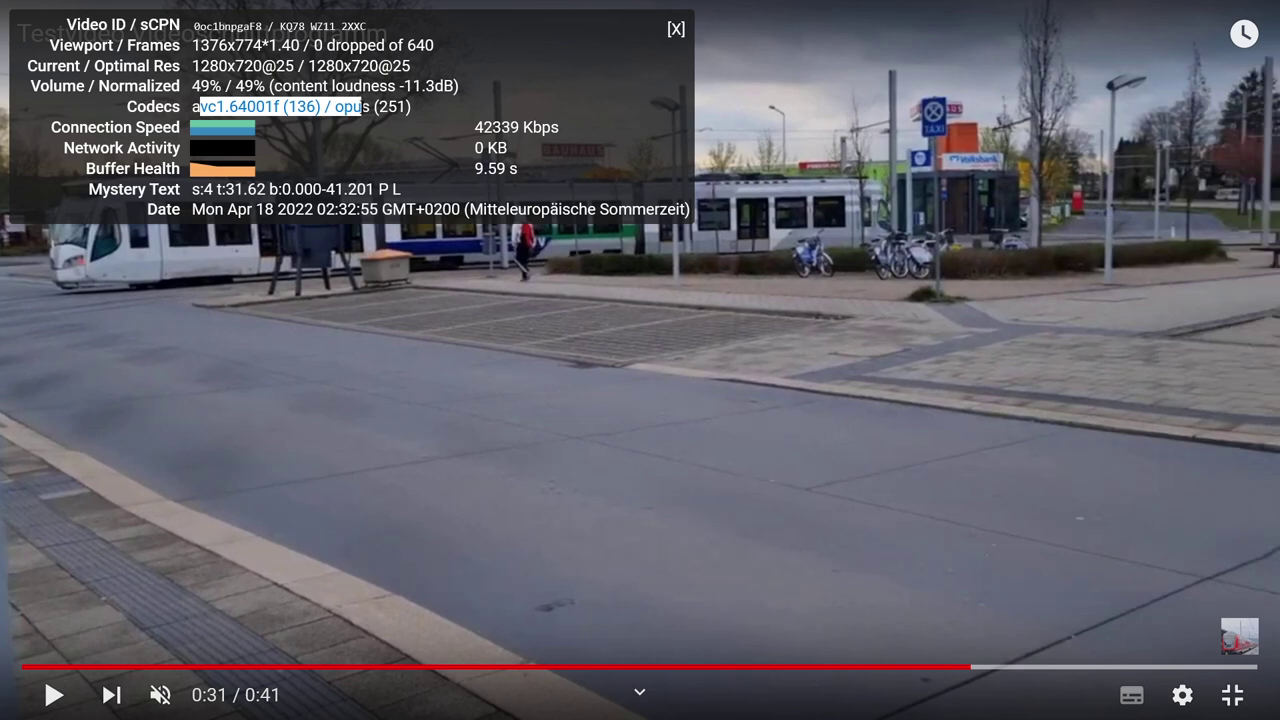
{"action": "left_click", "coordinate": [676, 30]}
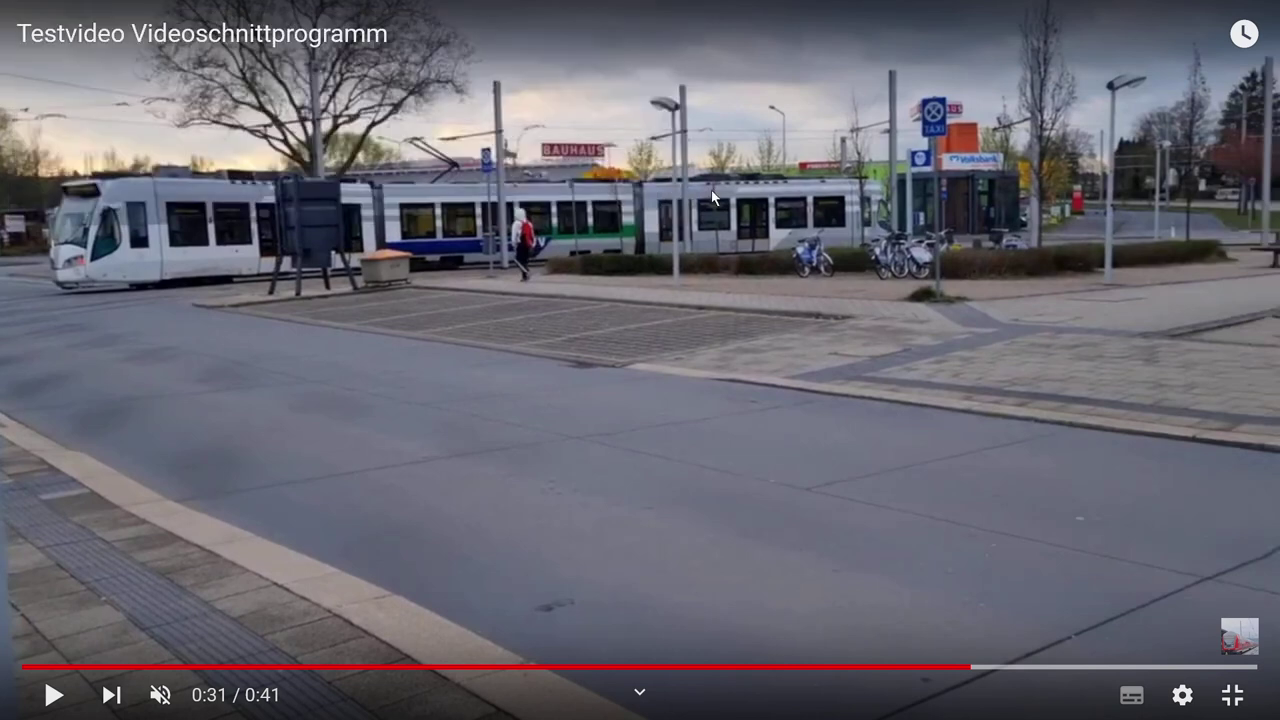
Step: Resume playback outside full screen and close the video's tab to return to its details page
{"action": "left_click", "coordinate": [1232, 694]}
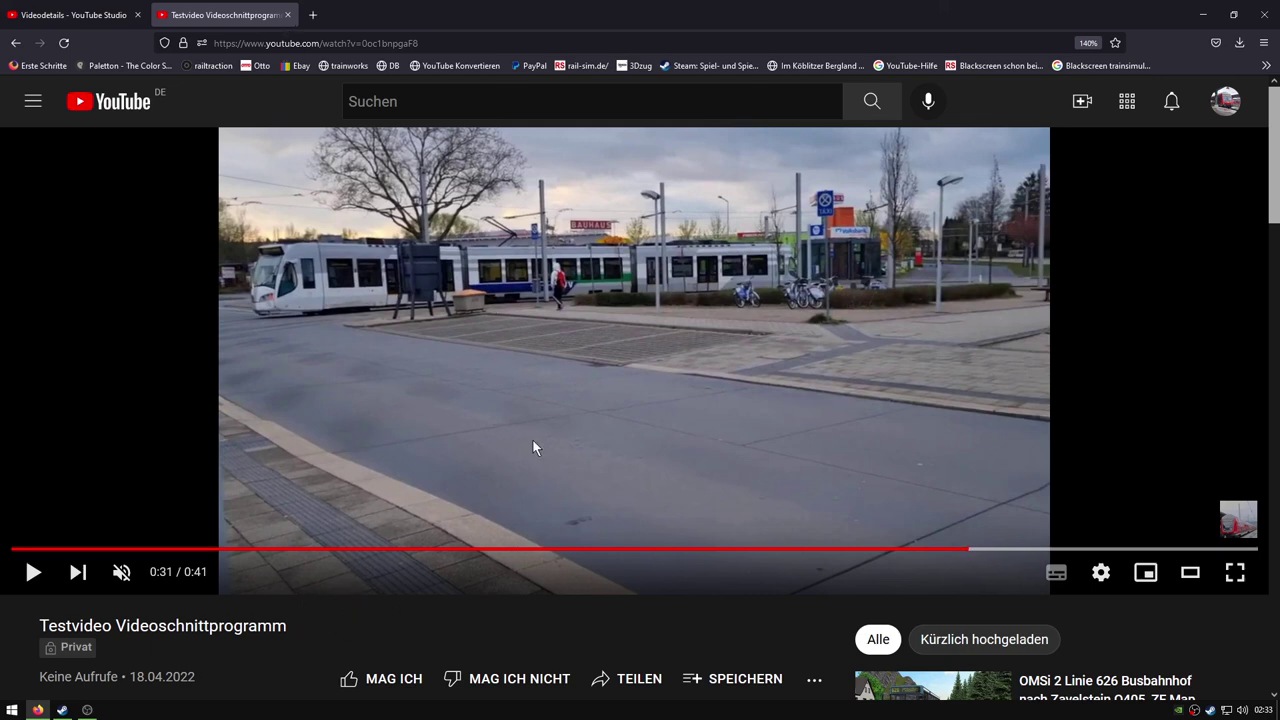
{"action": "left_click", "coordinate": [801, 500]}
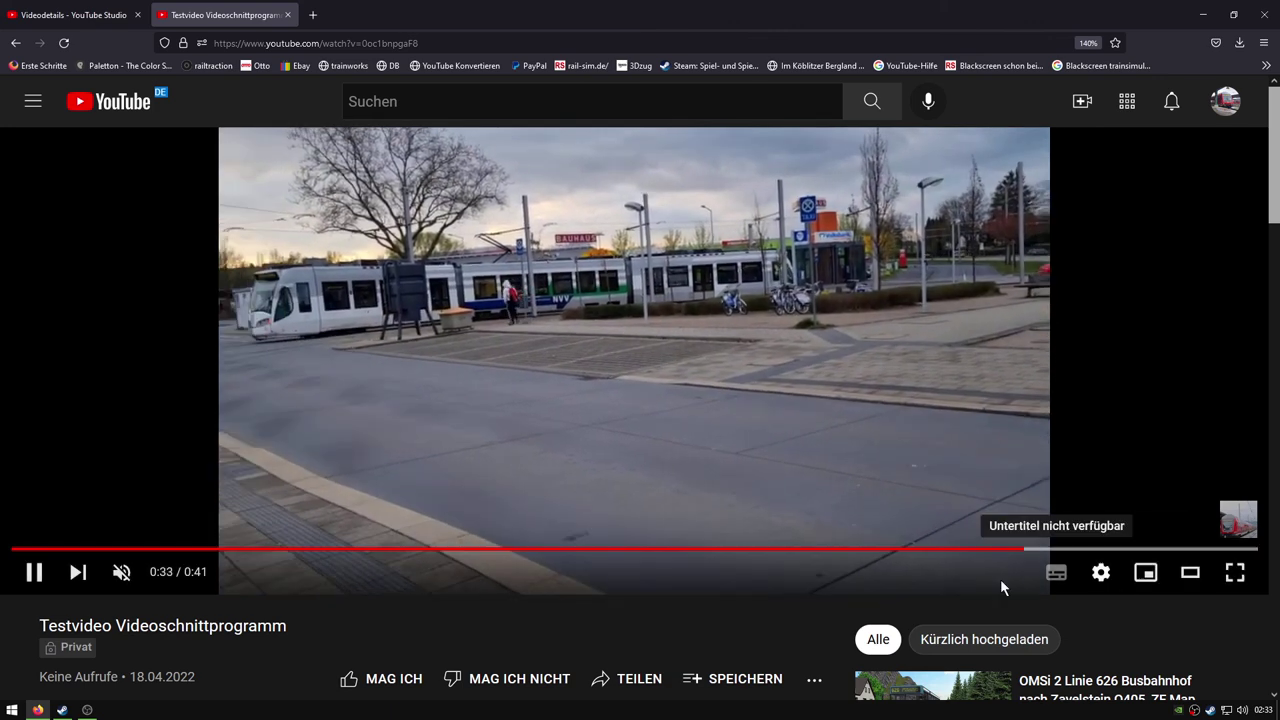
{"action": "triple_click", "coordinate": [160, 626]}
{"action": "left_click", "coordinate": [195, 649]}
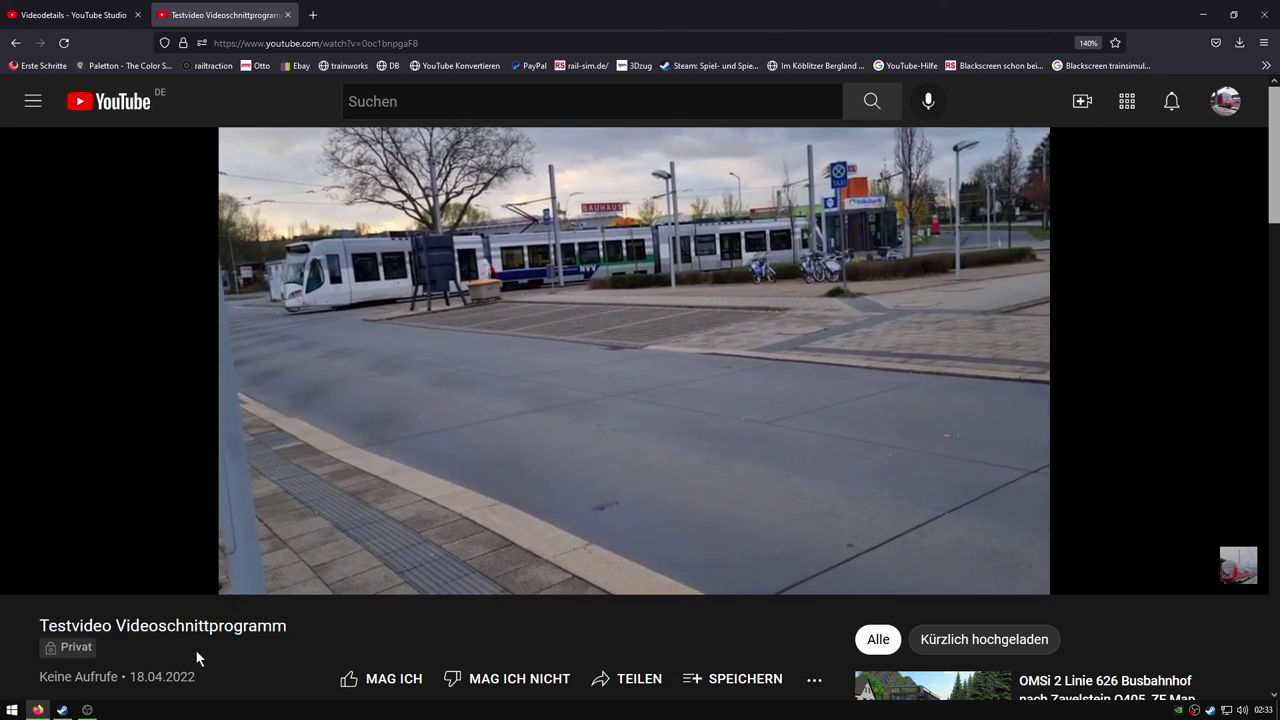
{"action": "left_click", "coordinate": [288, 15]}
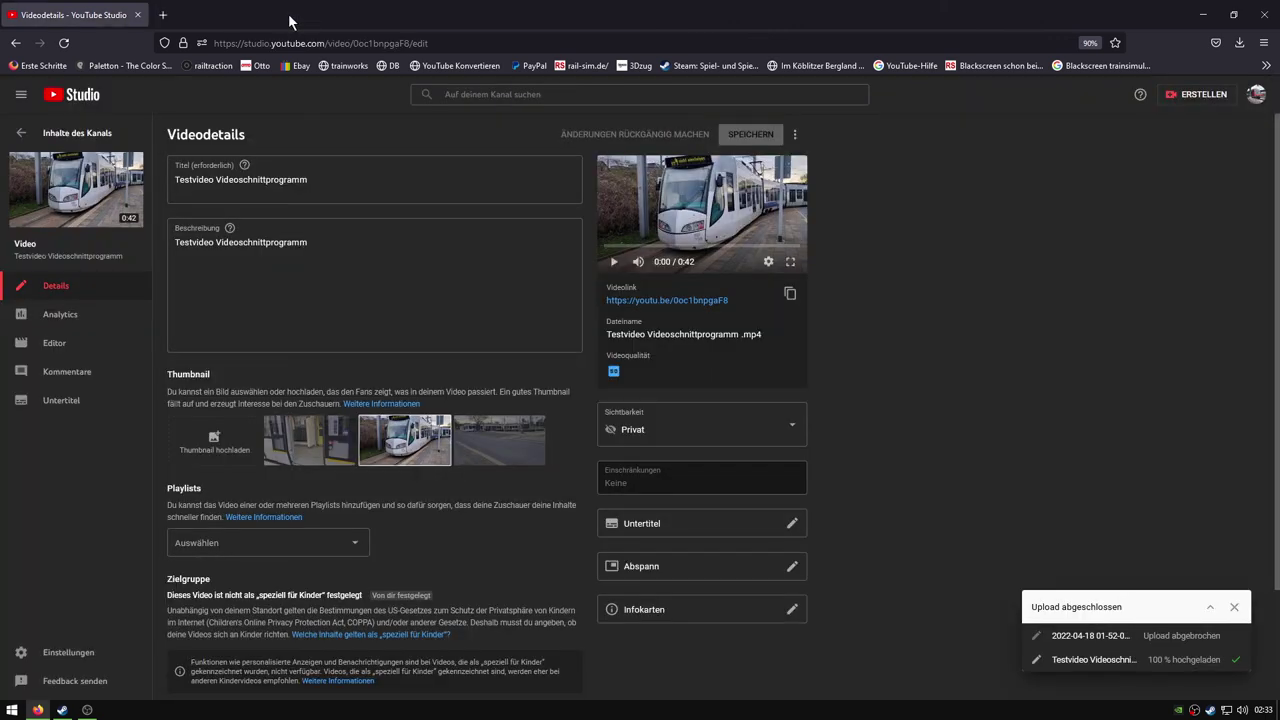
{"action": "left_click", "coordinate": [795, 137]}
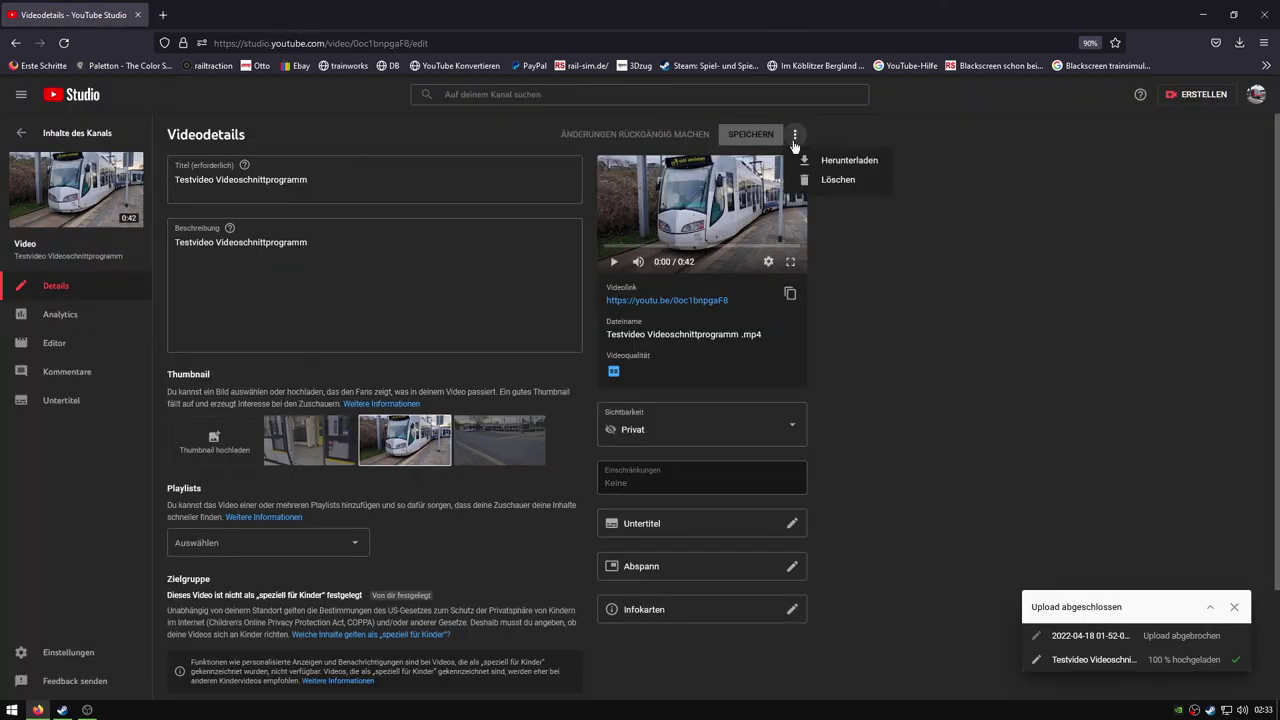
{"action": "left_click", "coordinate": [854, 170]}
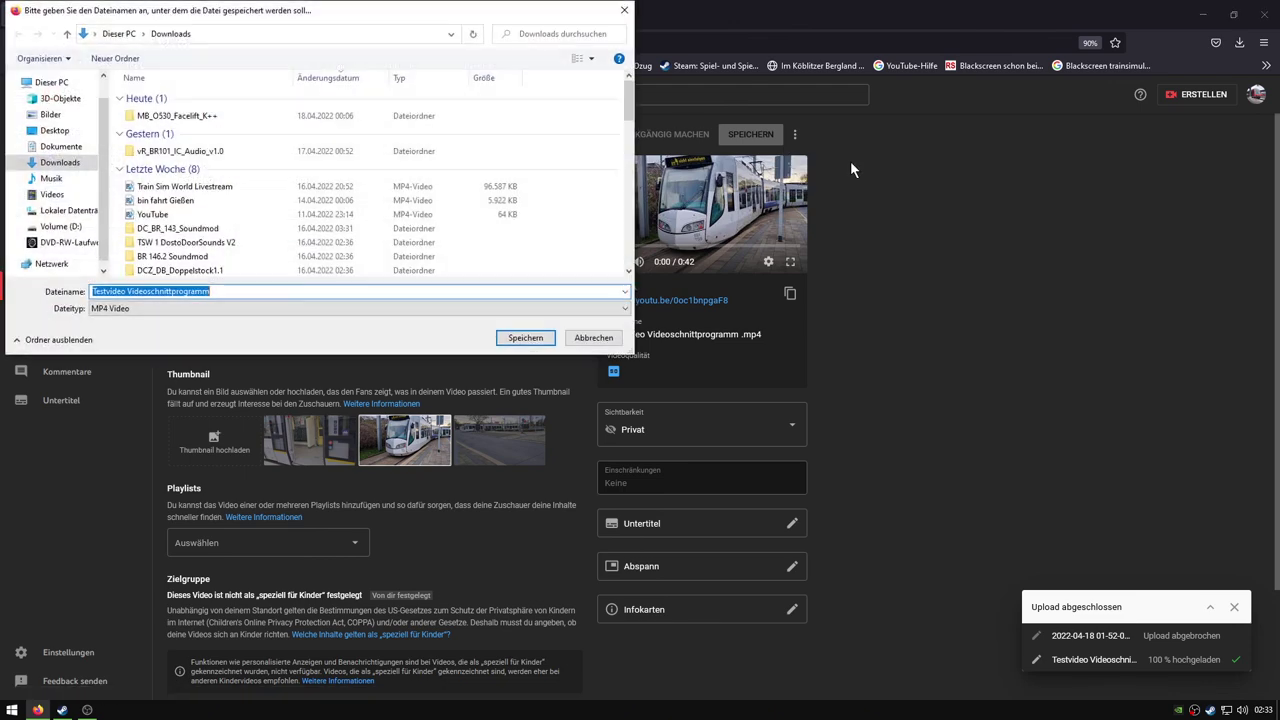
{"action": "left_click", "coordinate": [597, 338]}
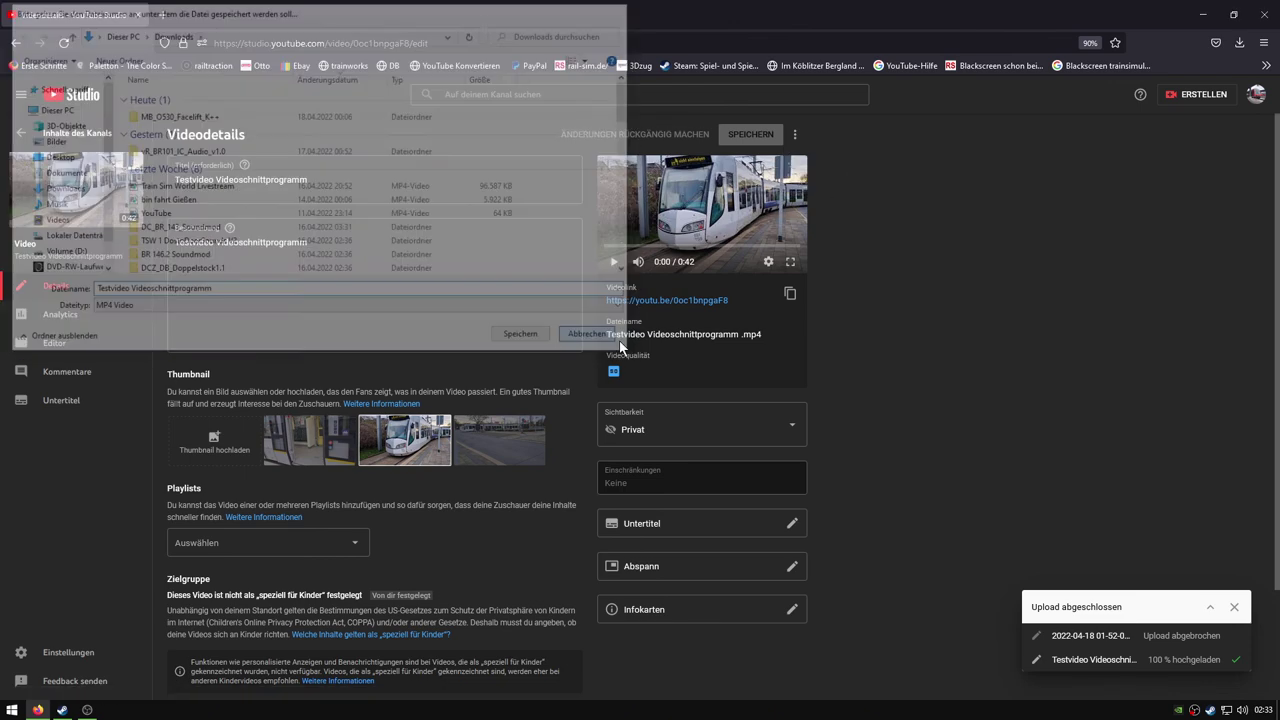
Step: Permanently delete the uploaded video, acknowledging that the deletion cannot be undone
{"action": "left_click", "coordinate": [797, 136]}
{"action": "left_click", "coordinate": [850, 180]}
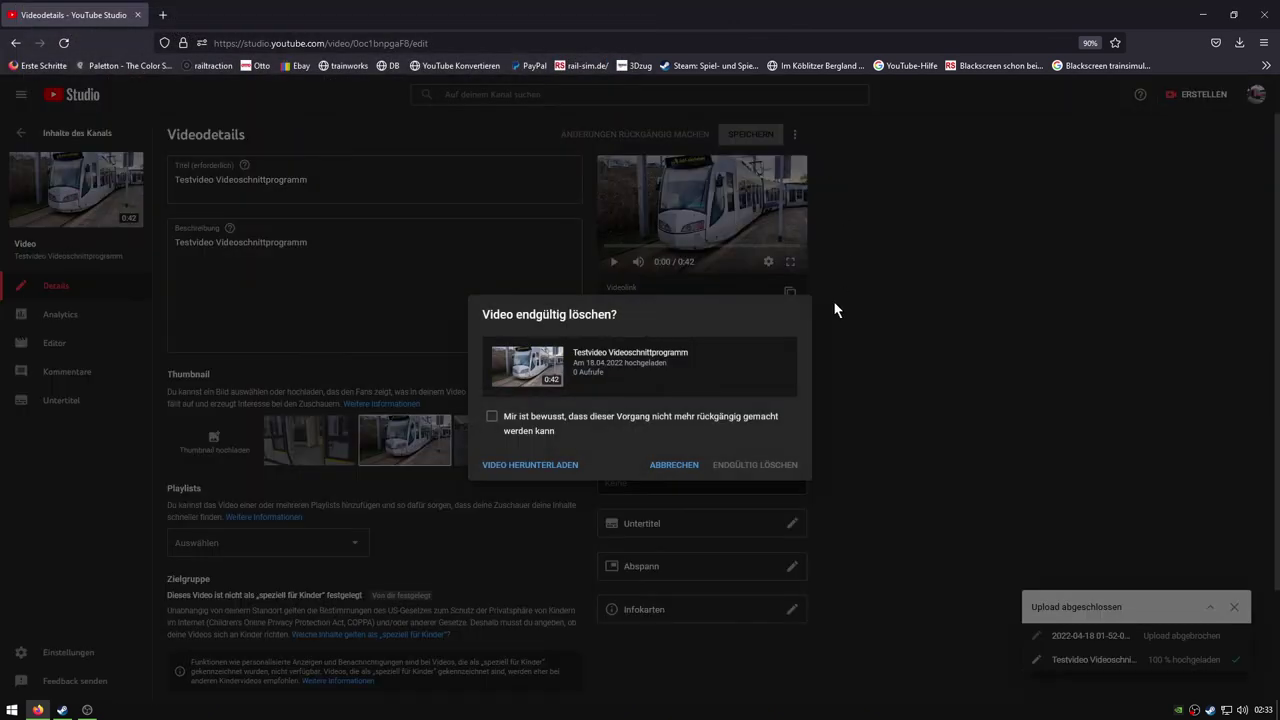
{"action": "left_click", "coordinate": [773, 466]}
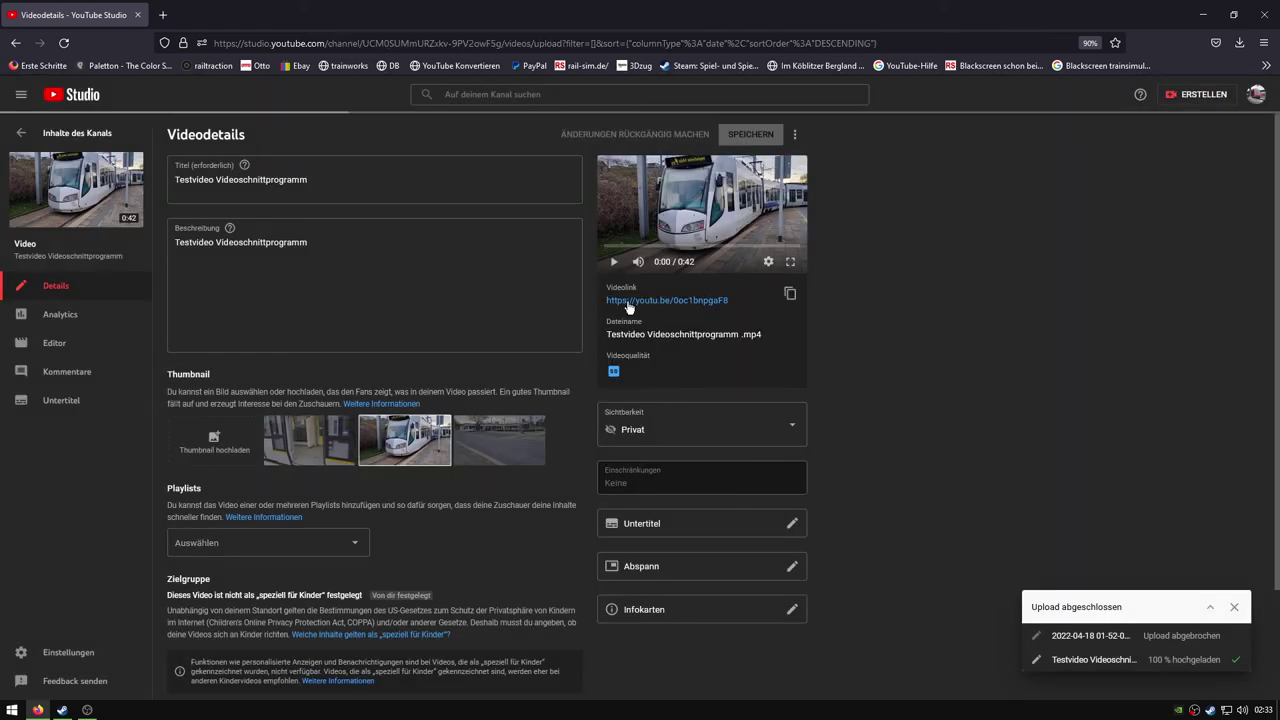